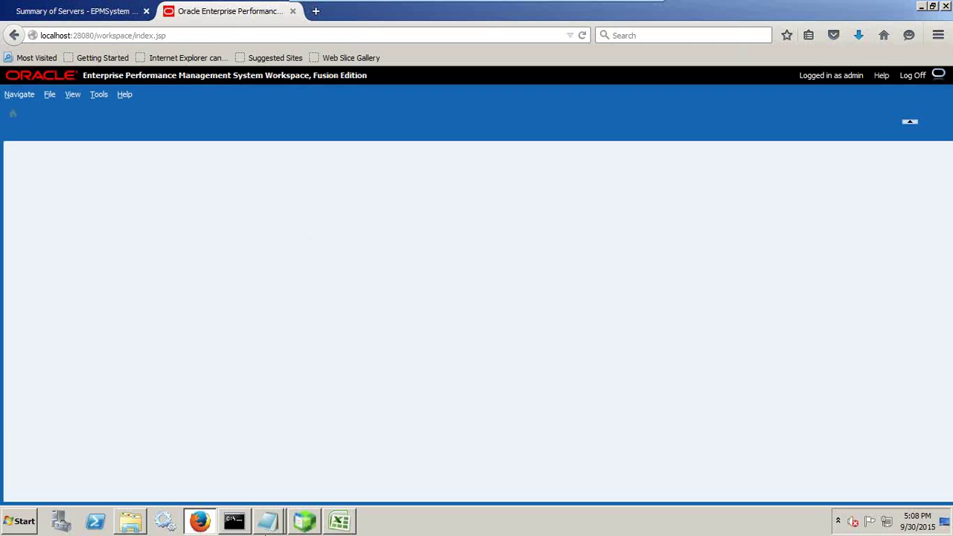
Step: Open the PL_Load_multiple_cash file in Notepad, reposition its window, and review the cash data rows
left_click(285, 527)
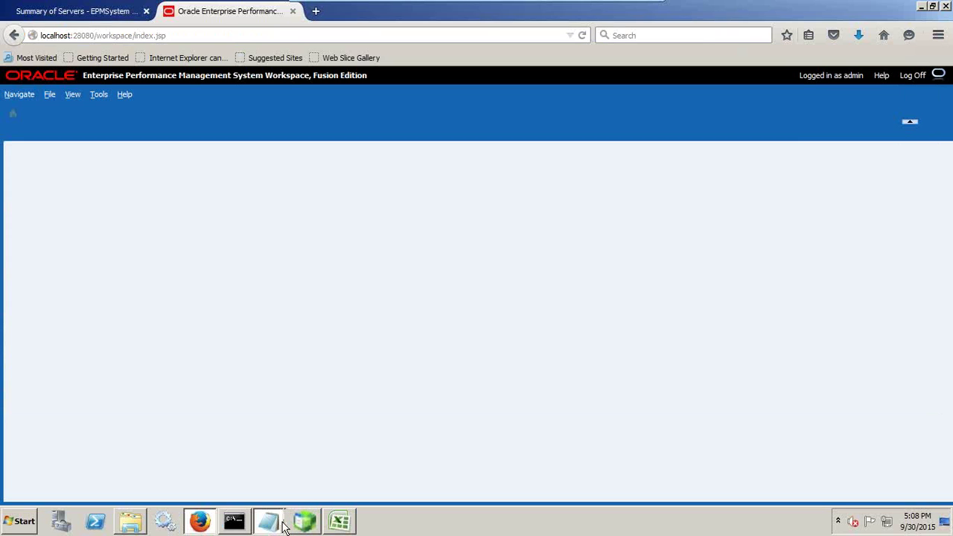
left_click(283, 527)
left_click(294, 477)
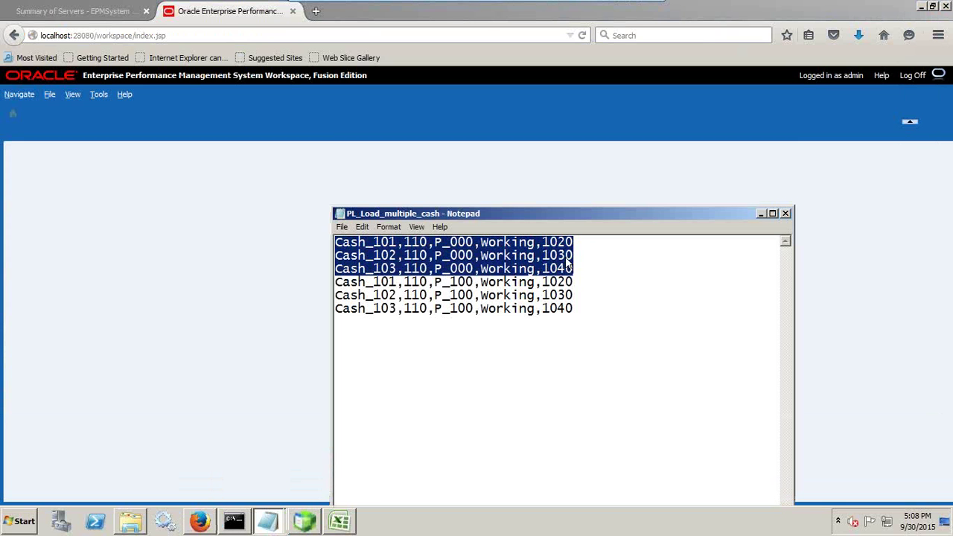
left_click_drag(543, 214, 457, 184)
left_click(333, 252)
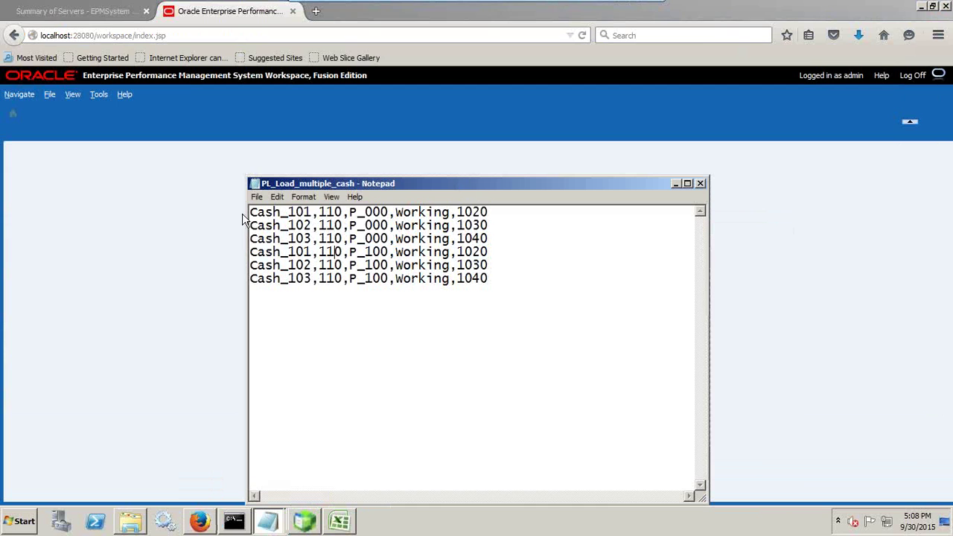
Step: Open the Vision planning application in the EPM Workspace browser window
left_click(49, 94)
mouse_move(64, 115)
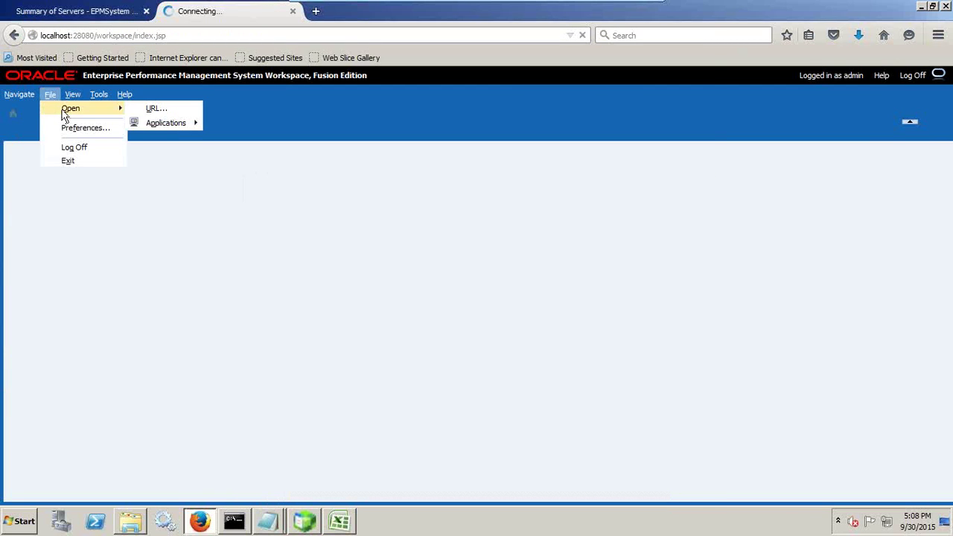
mouse_move(158, 123)
mouse_move(251, 142)
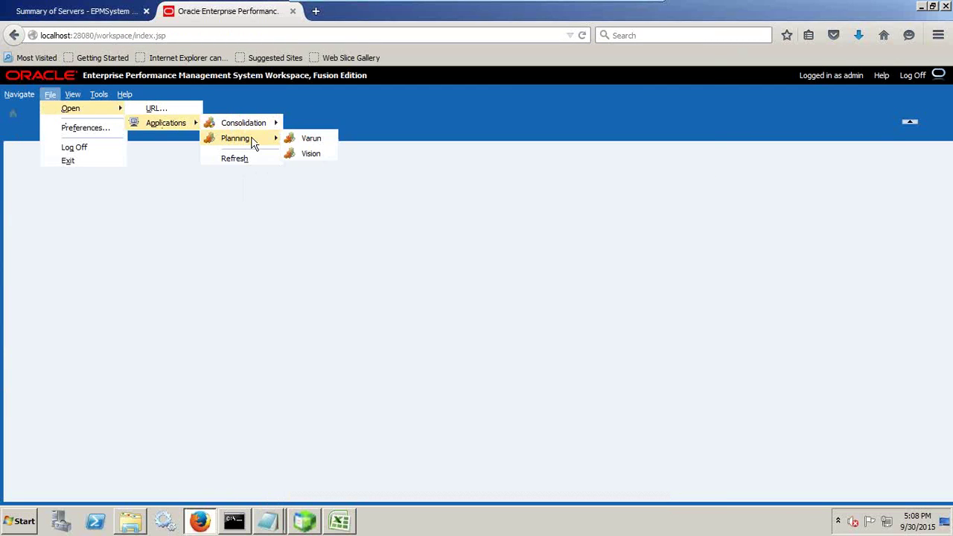
left_click(309, 153)
Step: Switch back to PL_Load_multiple_cash in Notepad and highlight the Cash_101 account in the first row
key("alt+Tab")
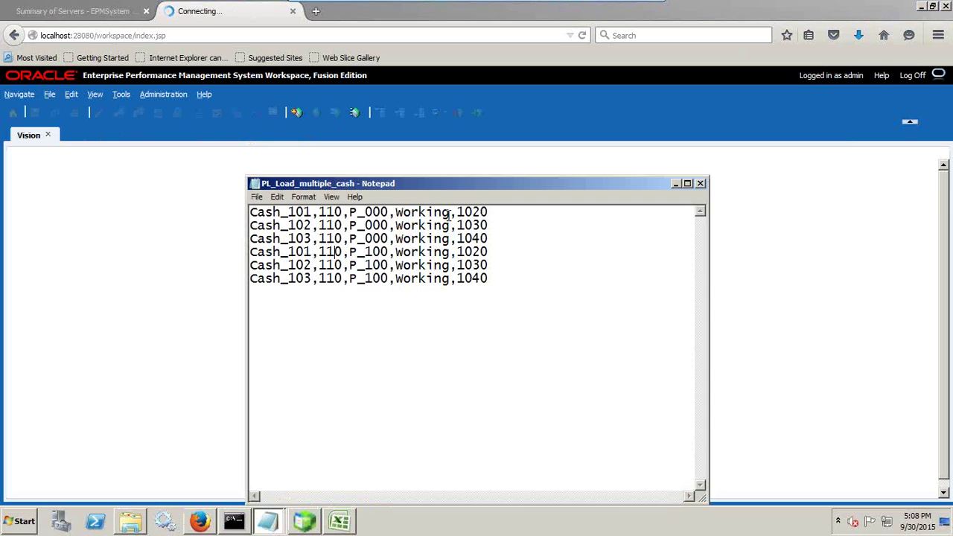
left_click_drag(363, 187, 520, 184)
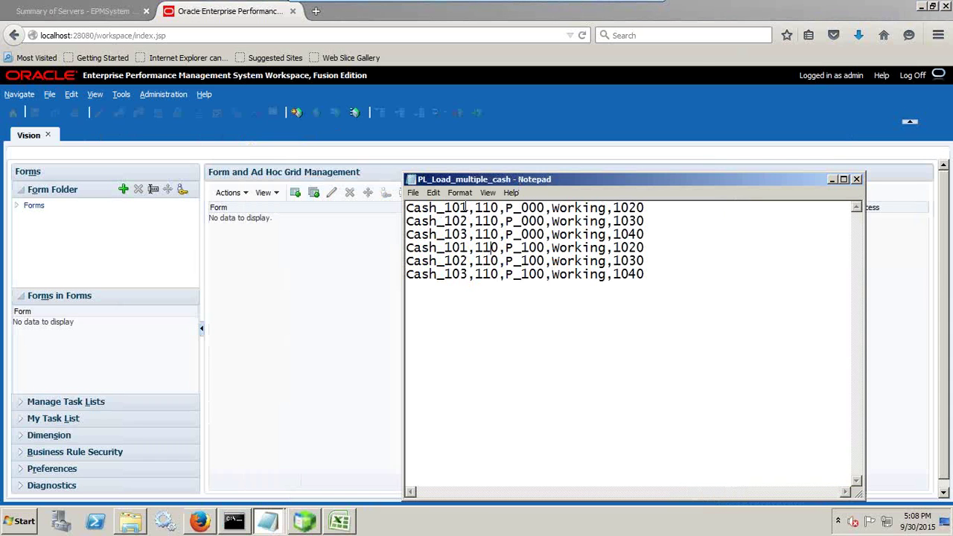
left_click_drag(467, 207, 397, 206)
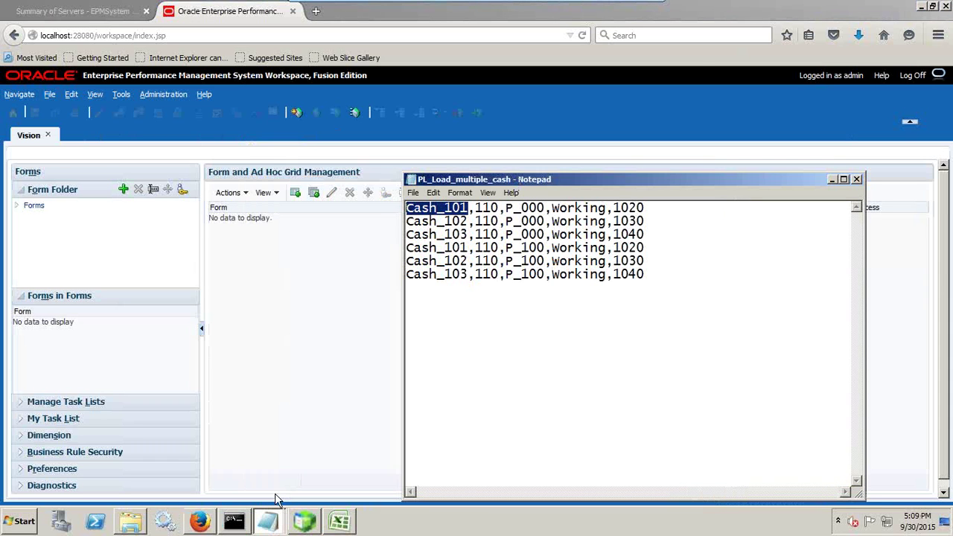
Step: Bring up the untitled Notepad note below the load file and highlight source account Cash_103 and target account Cash in its mapping
left_click(266, 523)
left_click(264, 491)
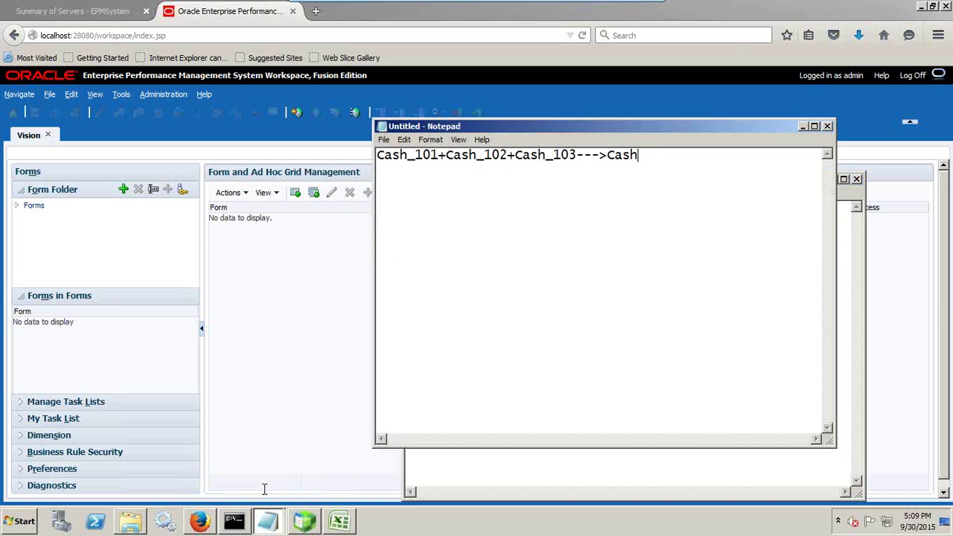
left_click_drag(453, 129, 450, 284)
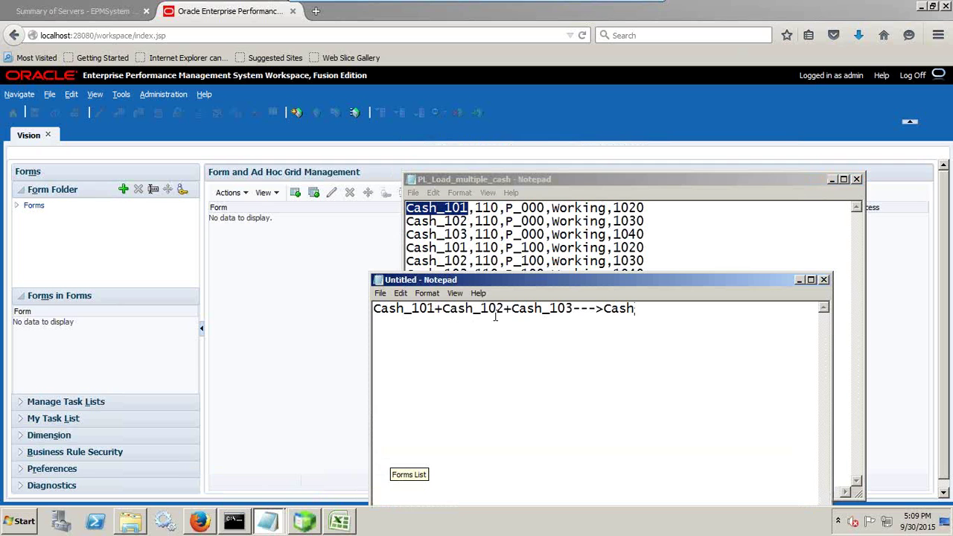
left_click_drag(512, 310, 575, 311)
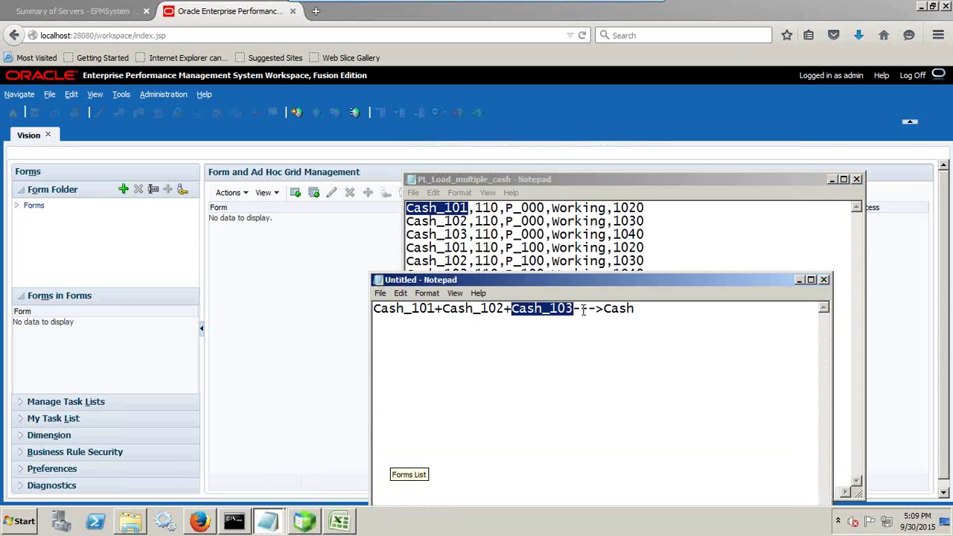
left_click_drag(636, 310, 599, 310)
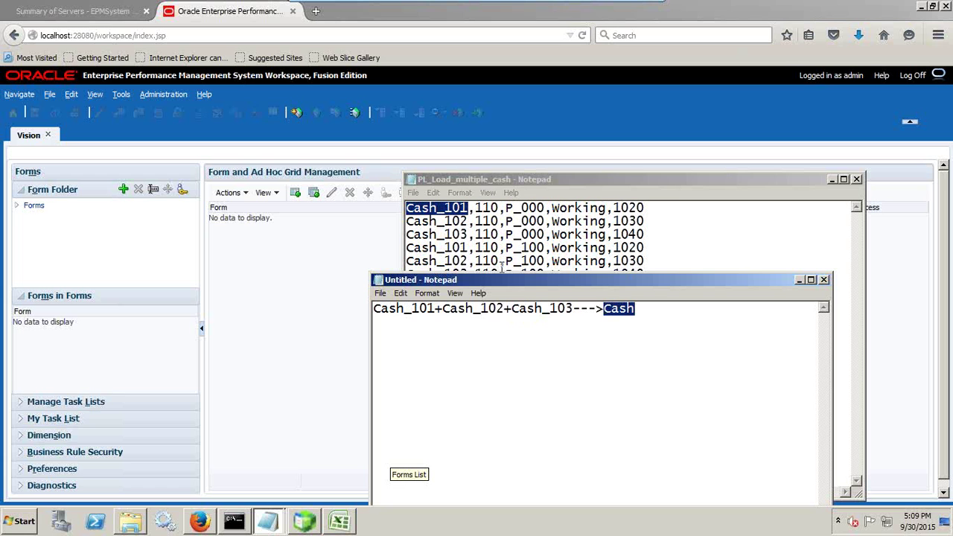
Step: Open dimension management for the Vision application in the EPM Workspace
left_click(162, 94)
mouse_move(180, 112)
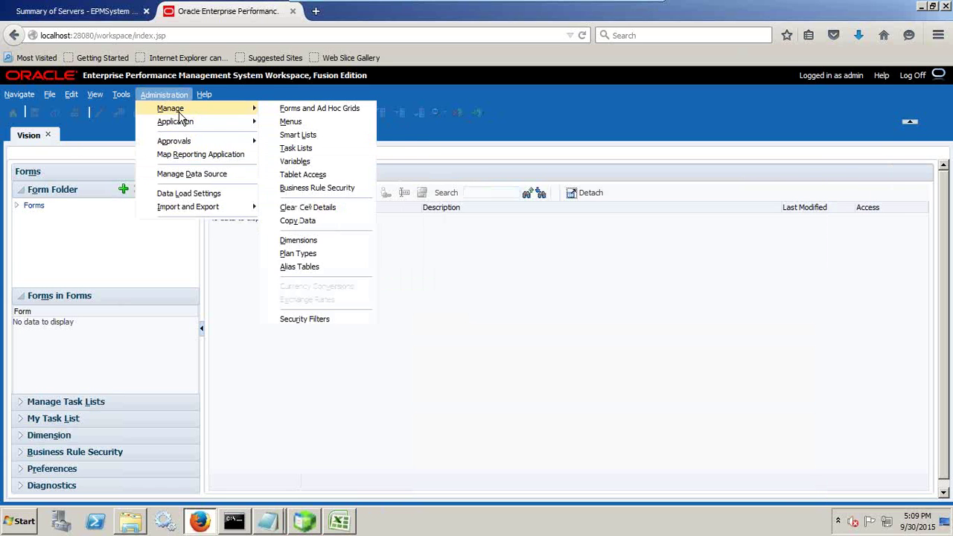
left_click(309, 241)
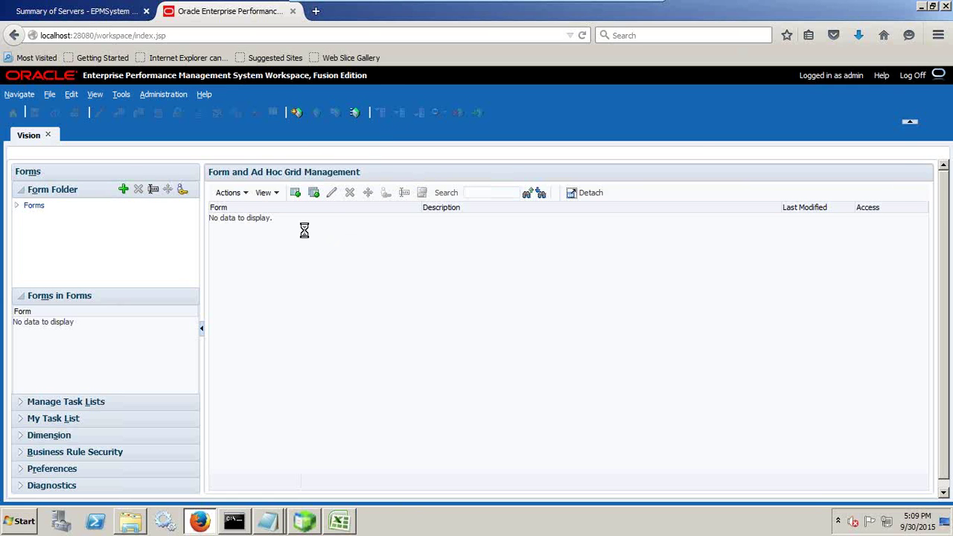
Step: Switch to Essbase Administration Services and locate the 1110 Cash account in the Vision Plan1 outline
left_click(316, 523)
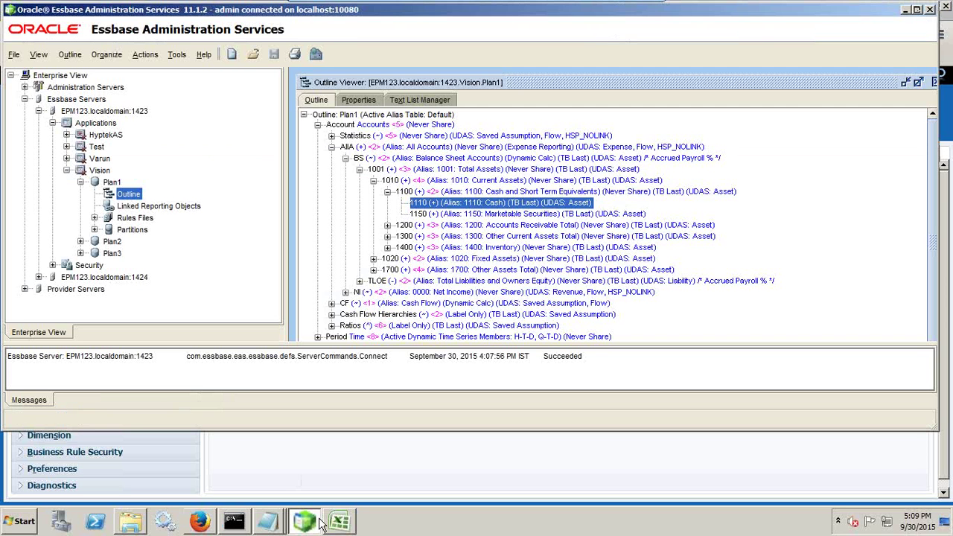
left_click(470, 214)
left_click(469, 205)
Step: Highlight entity 110 in the PL_Load_multiple_cash file and locate the matching member under Entity in the Plan1 outline
left_click(267, 521)
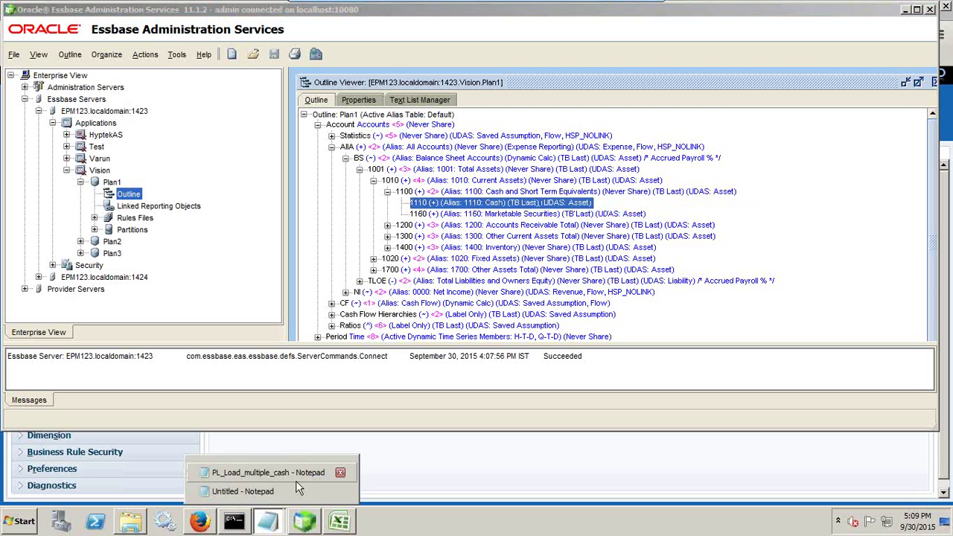
left_click(294, 475)
left_click_drag(490, 186, 443, 276)
left_click(437, 308)
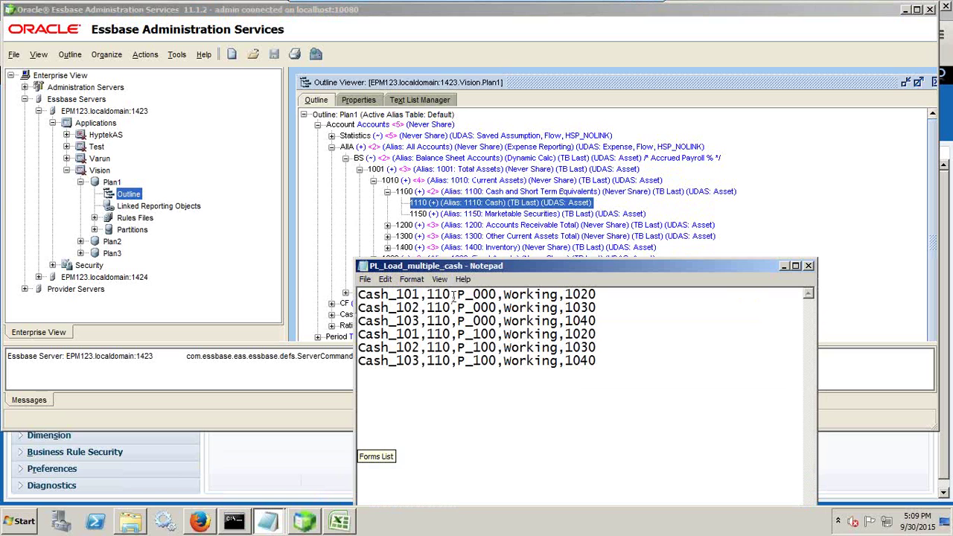
left_click_drag(452, 295, 429, 295)
left_click(318, 125)
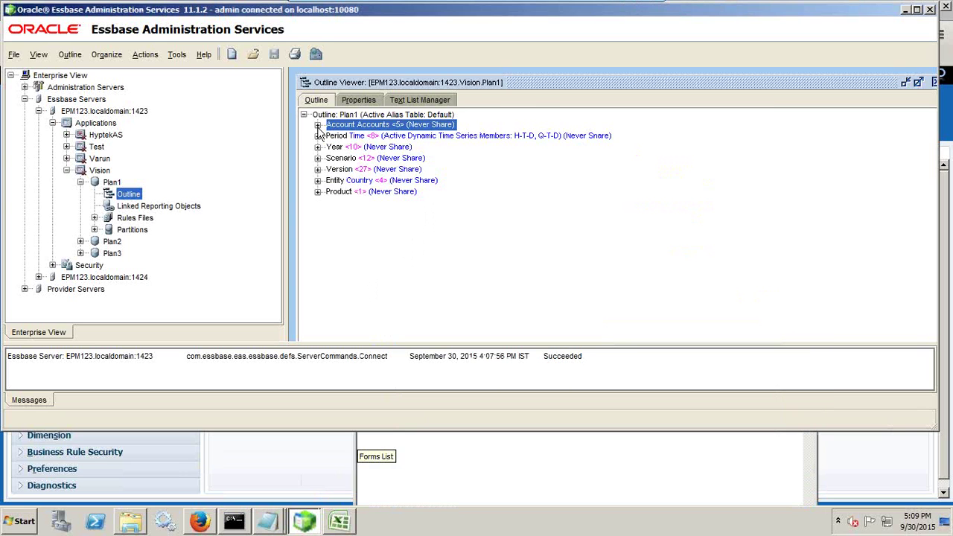
left_click(318, 180)
left_click(388, 213)
key("alt+Tab")
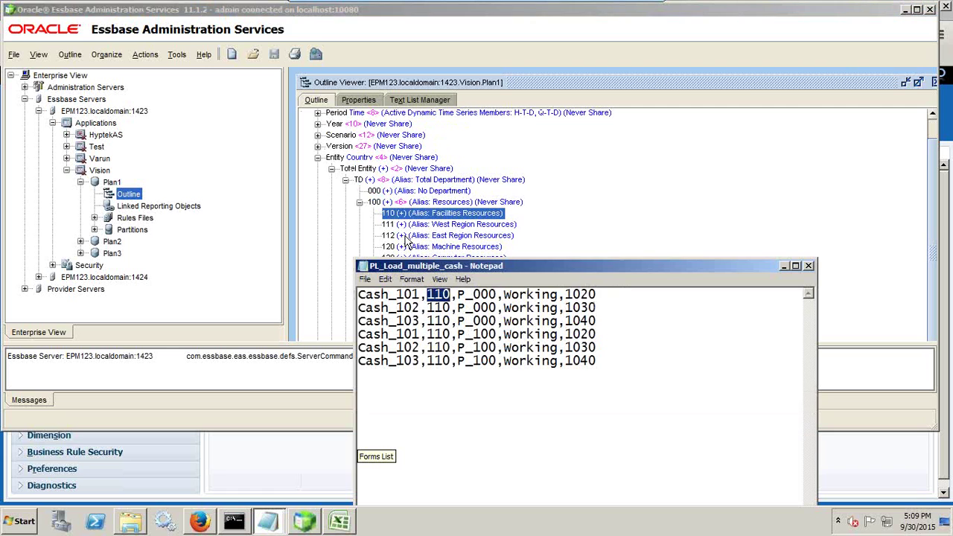
Step: Compare products P_000 and P_100 in the load file with their members under Product in the Plan1 outline
left_click_drag(457, 296, 496, 295)
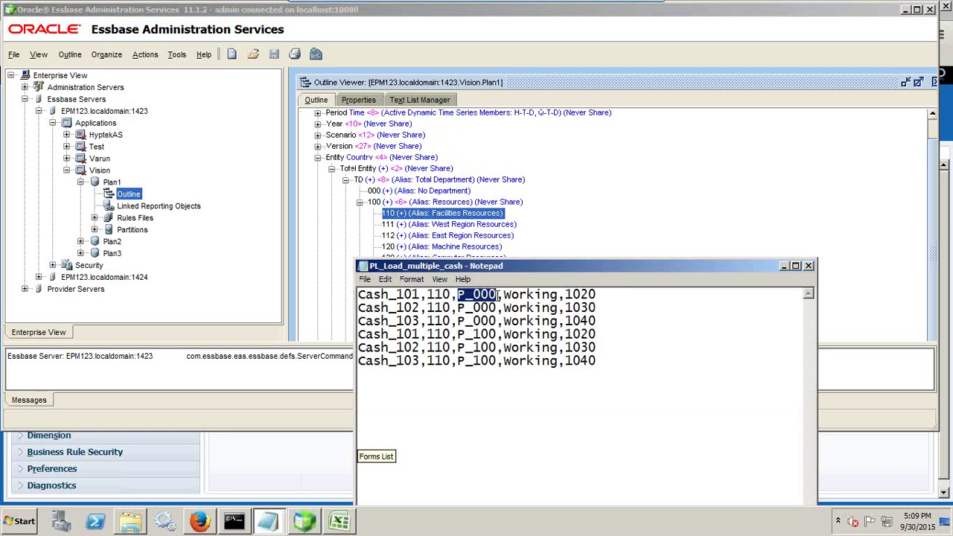
left_click(318, 158)
left_click(318, 191)
left_click(382, 237)
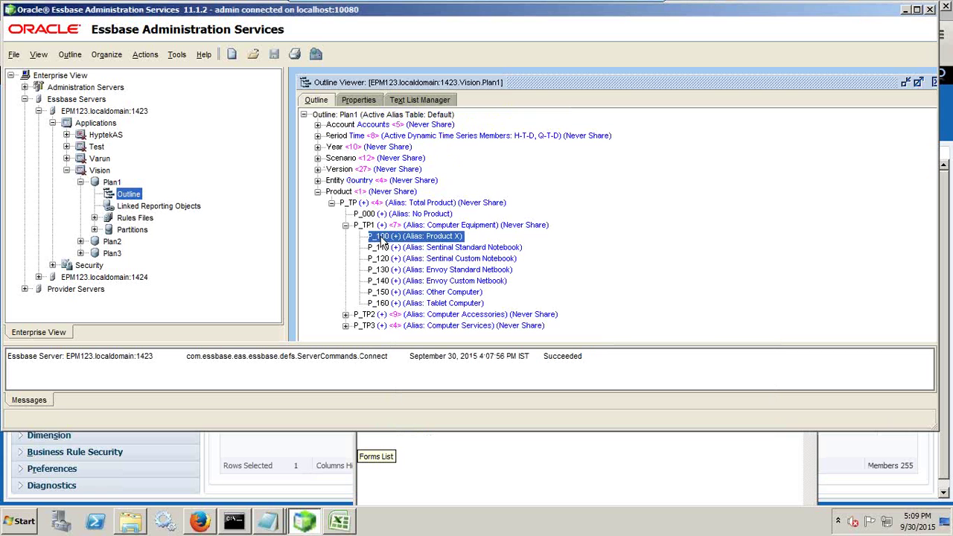
left_click(384, 216)
key("alt+Tab")
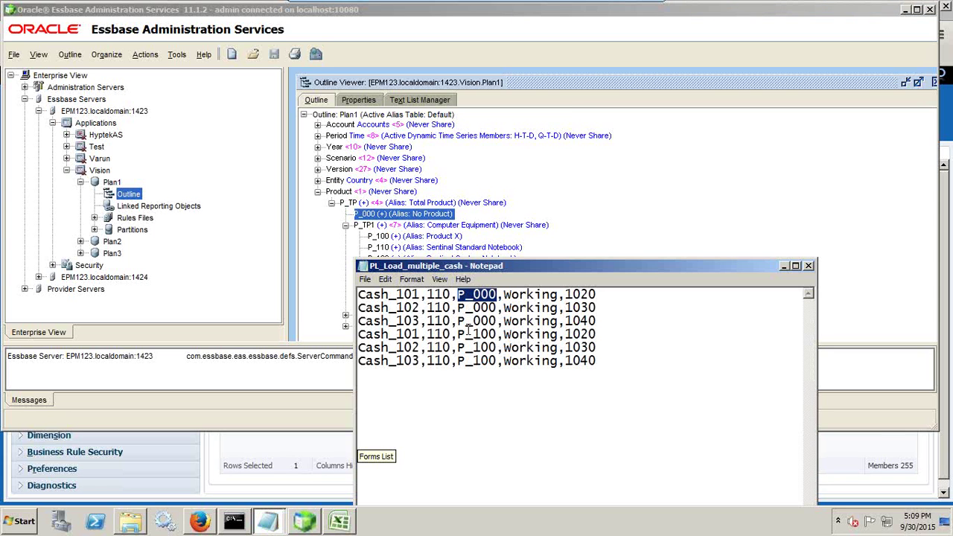
left_click_drag(460, 334, 495, 336)
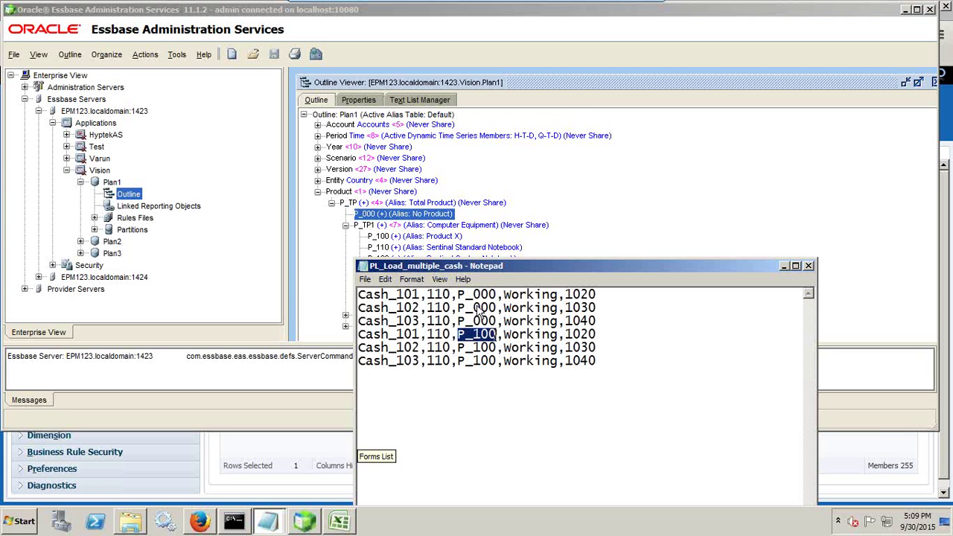
left_click(413, 236)
key("alt+Tab")
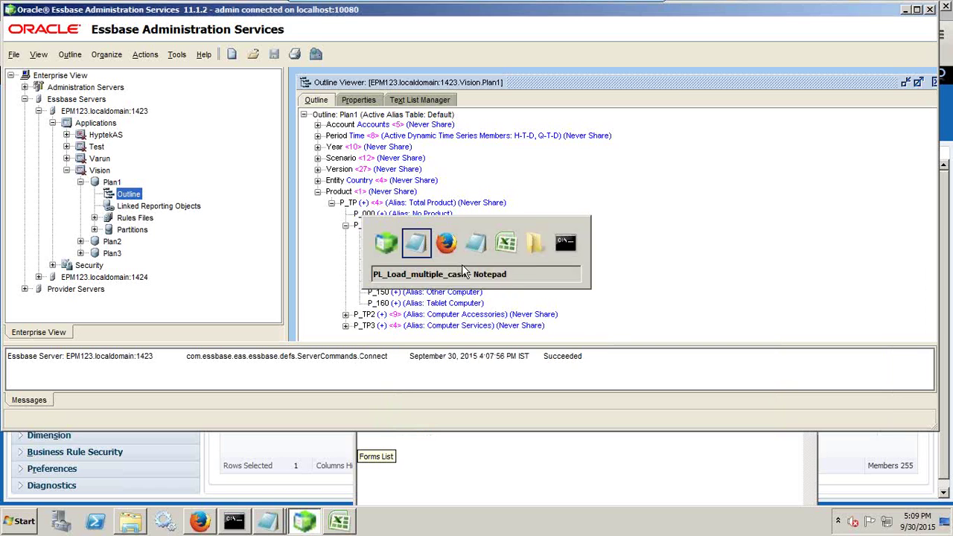
Step: Highlight the Working version in the load file and locate that member under Version in the Plan1 outline
left_click_drag(497, 295, 560, 296)
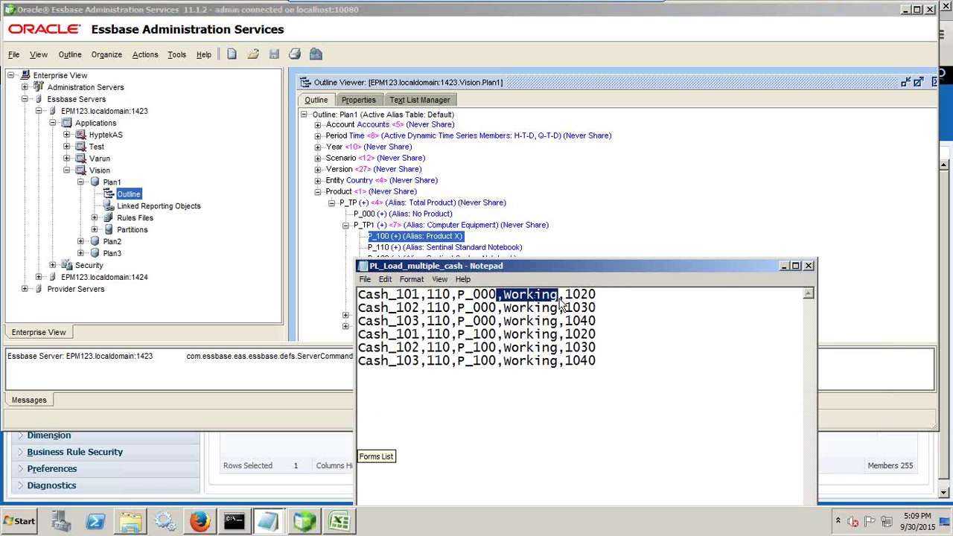
left_click(327, 195)
left_click(317, 192)
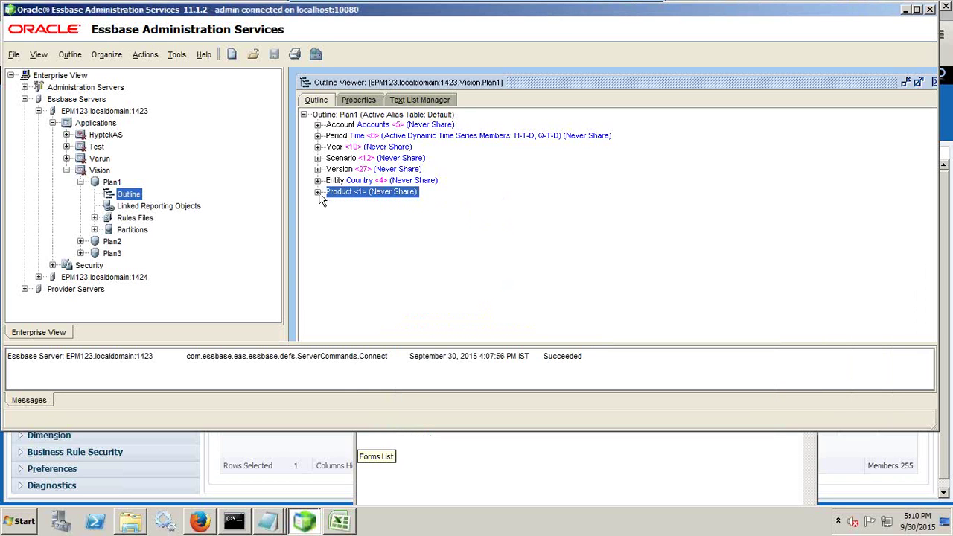
left_click(317, 170)
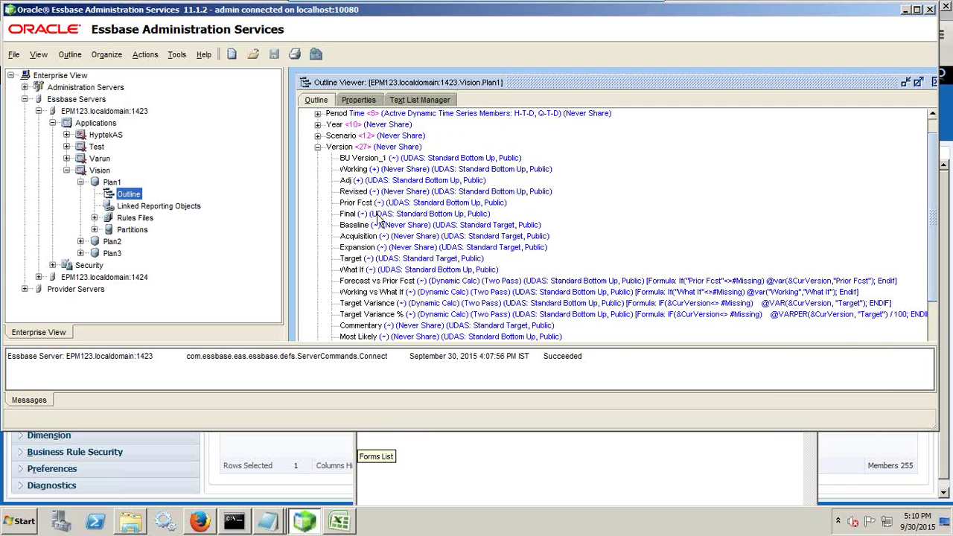
left_click(365, 170)
key("alt+Tab")
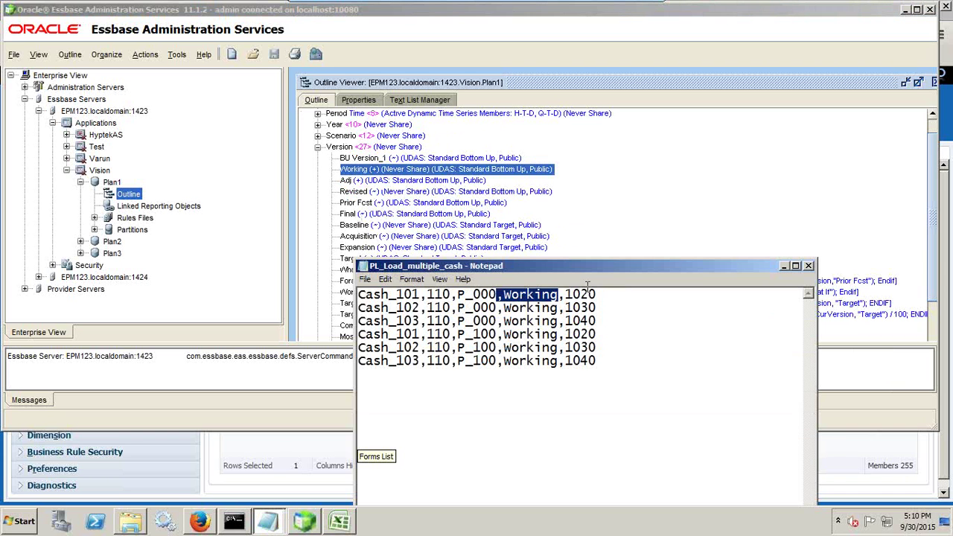
Step: In PL_Load_multiple_cash, set the P_100 amounts to 1040 for Cash_101 and 1020 for Cash_102, and save the file
double_click(581, 294)
left_click(602, 335)
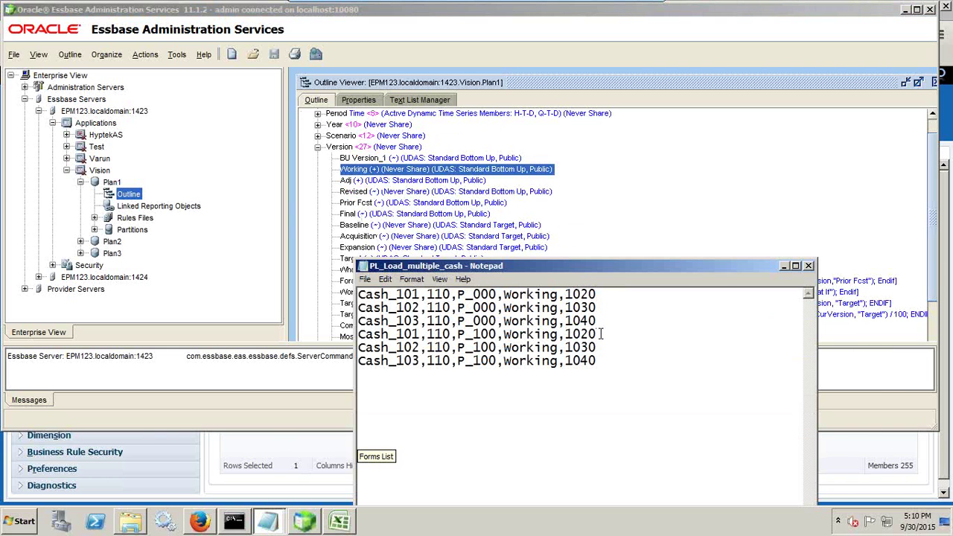
key("BackSpace")
type("40")
key("BackSpace")
key("BackSpace")
type("20")
left_click(367, 280)
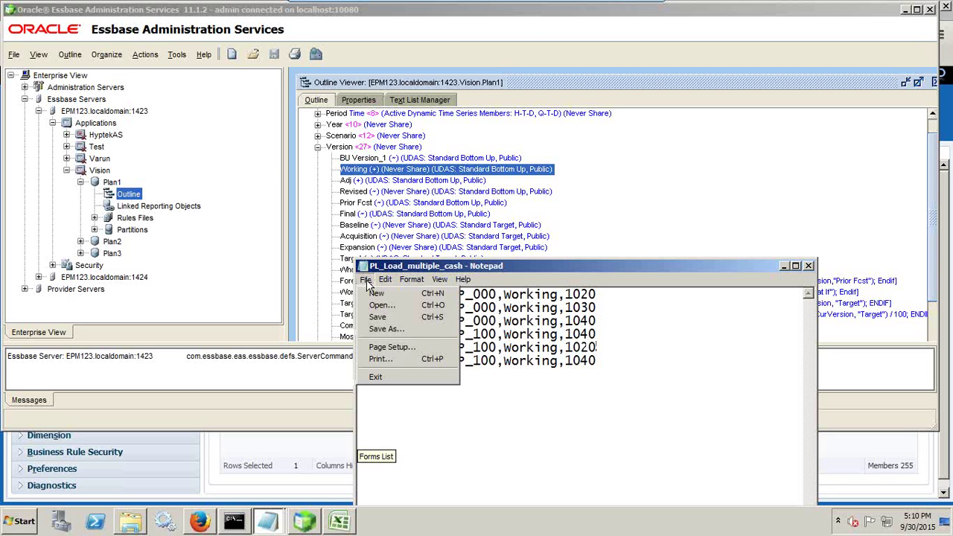
left_click(373, 326)
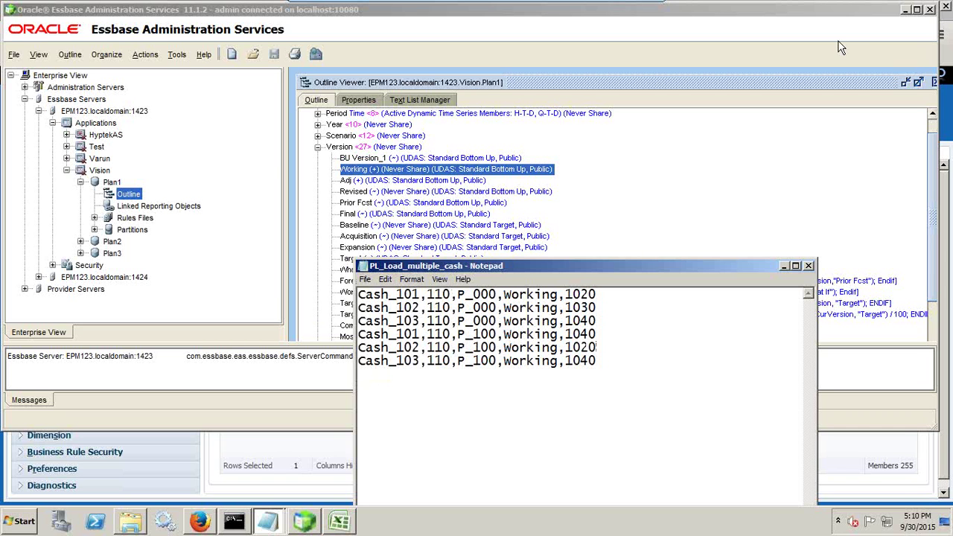
Step: Switch to the EPM Workspace in Firefox and open Data Management
left_click(197, 523)
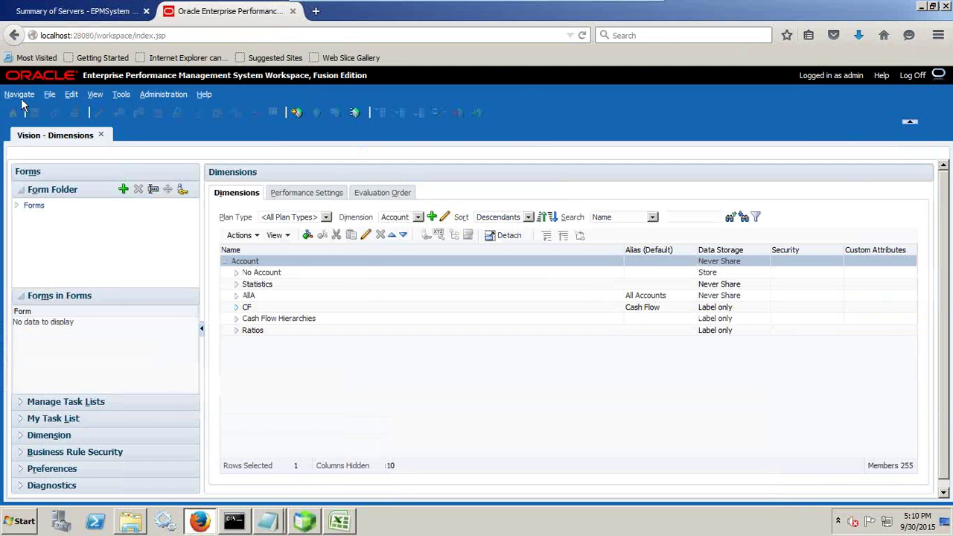
left_click(20, 97)
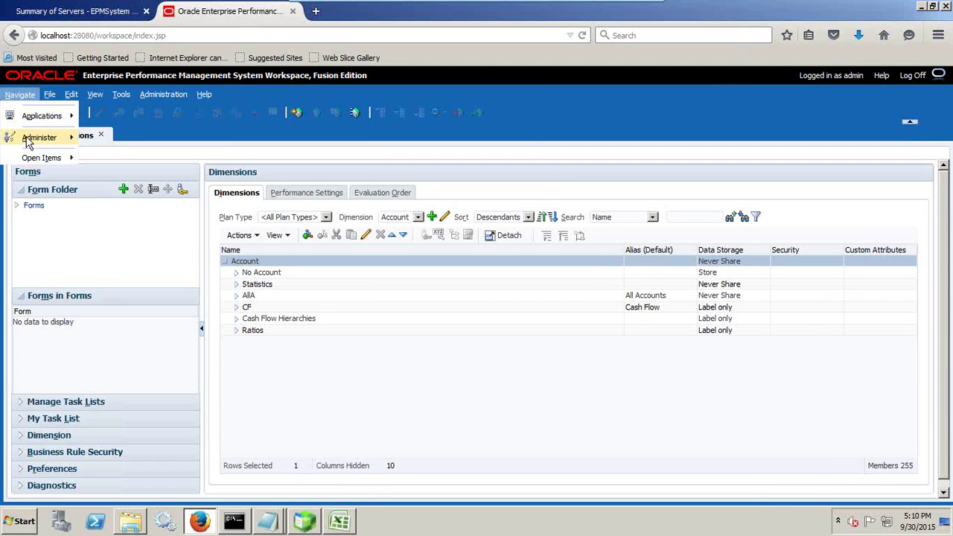
mouse_move(30, 137)
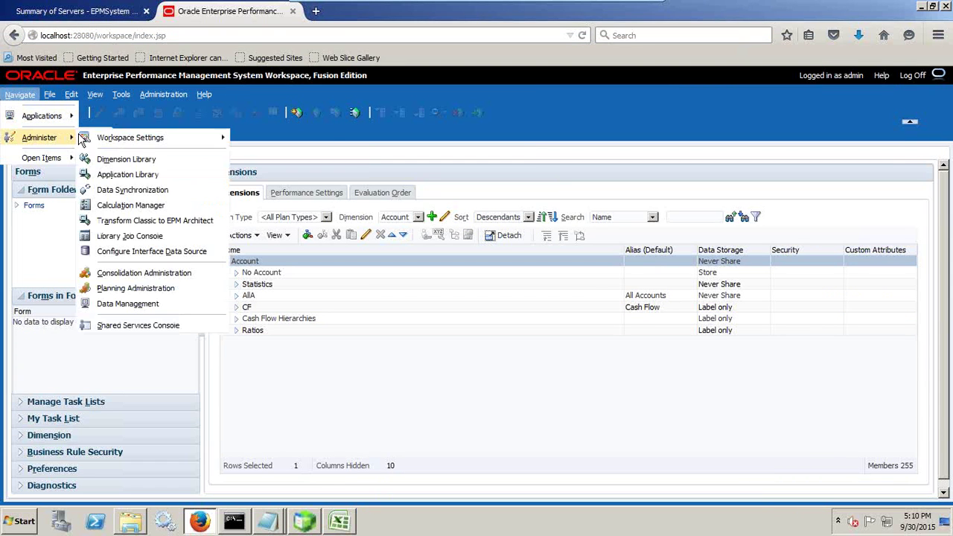
left_click(141, 304)
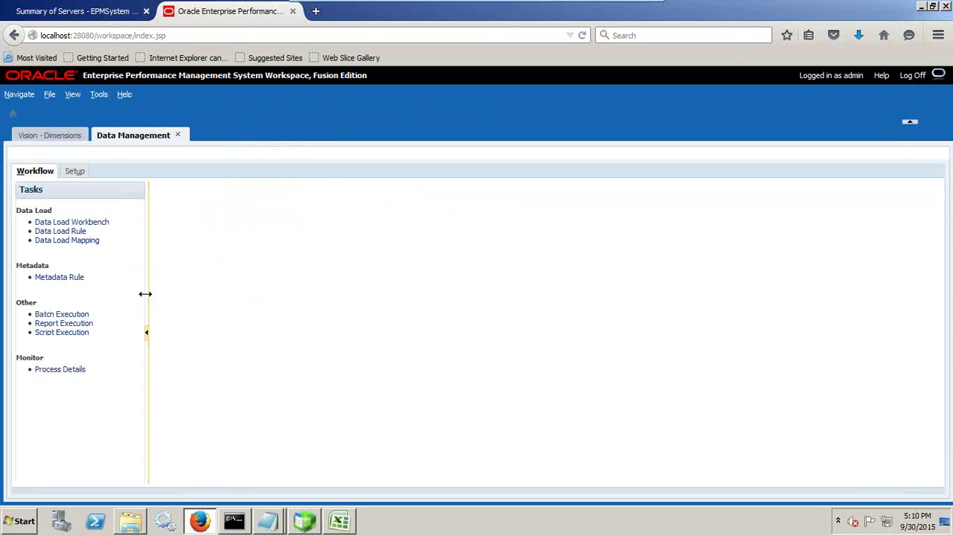
Step: Open the Data Management system settings for the File profile type and highlight the application root folder path
left_click(73, 172)
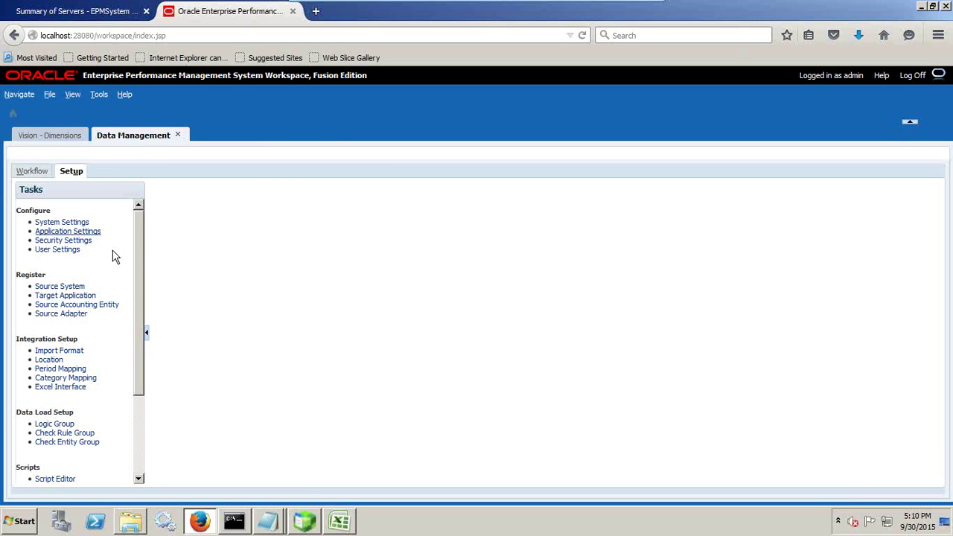
left_click(79, 222)
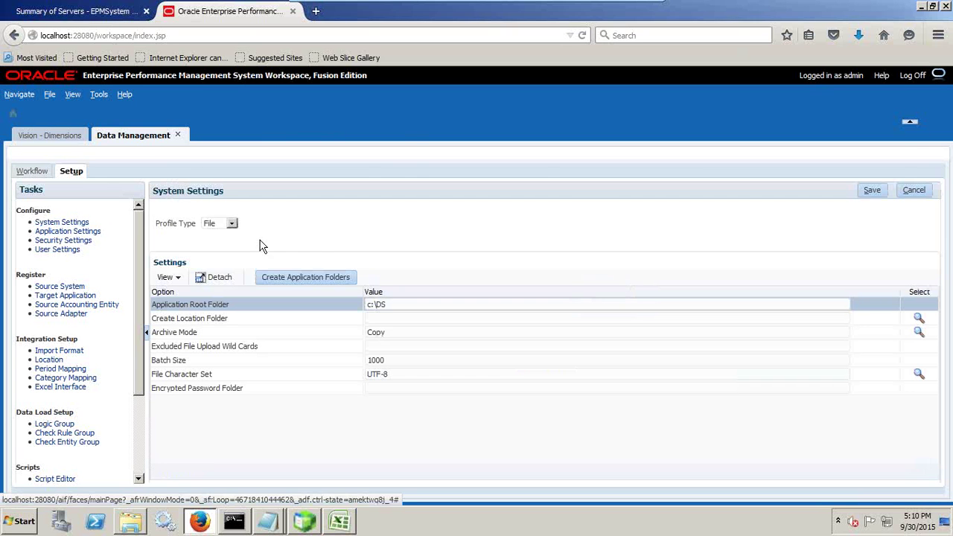
left_click(228, 225)
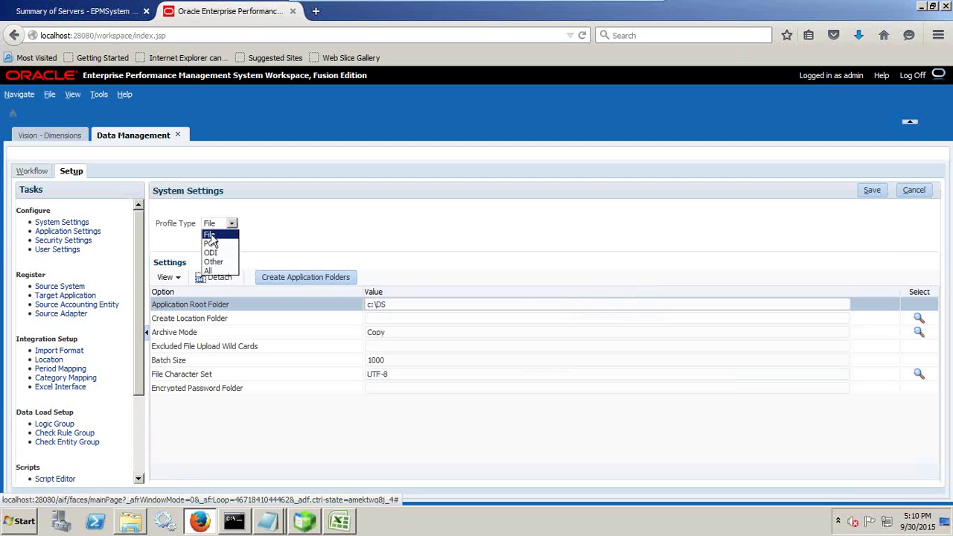
left_click(212, 236)
left_click_drag(410, 305, 352, 304)
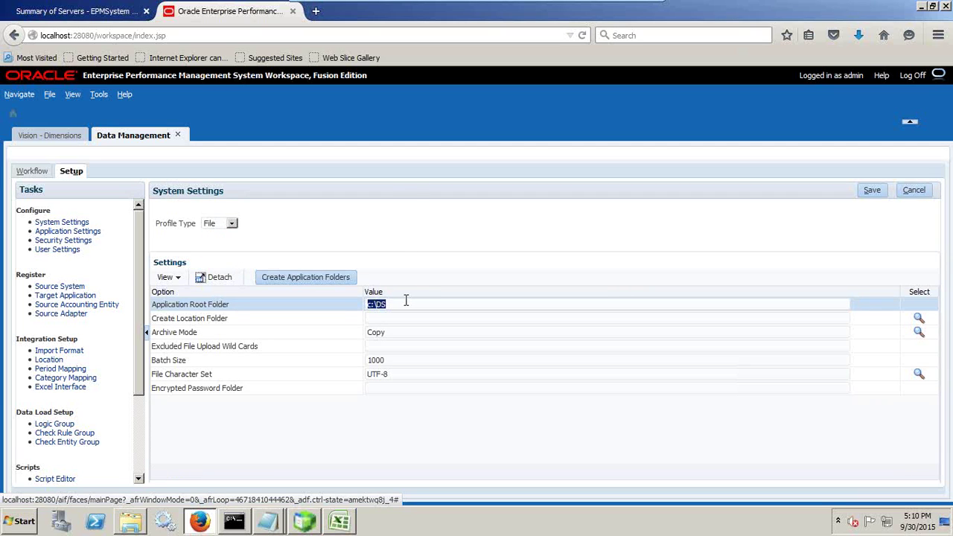
Step: Switch to Windows Explorer, go up to the DS folder and locate its inbox, outbox and data folders
left_click(130, 522)
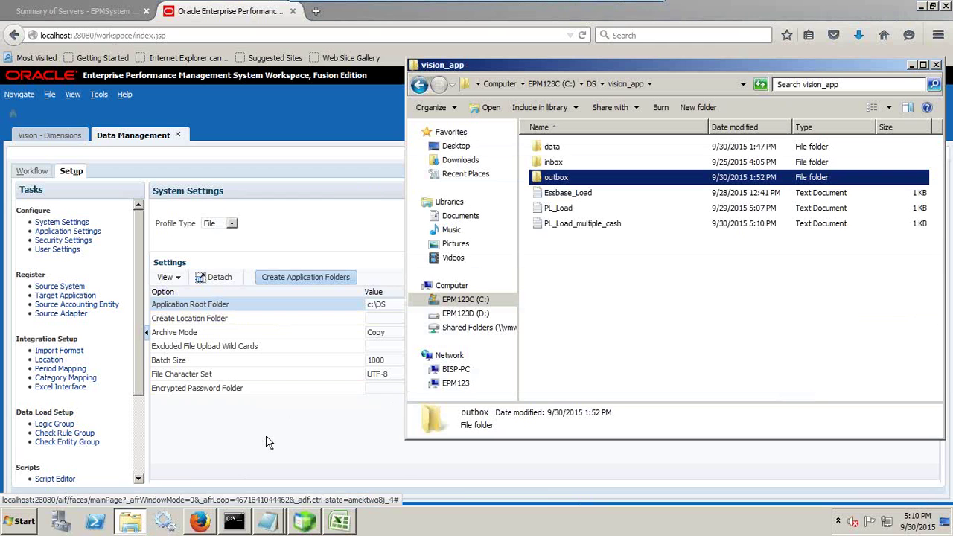
left_click(558, 265)
left_click_drag(577, 69, 694, 82)
left_click(690, 94)
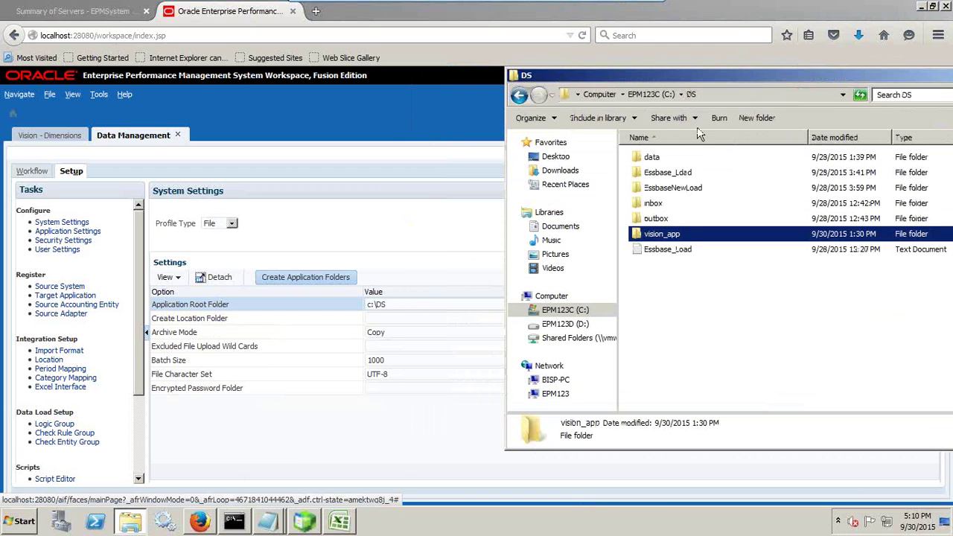
left_click(669, 208)
left_click(668, 218)
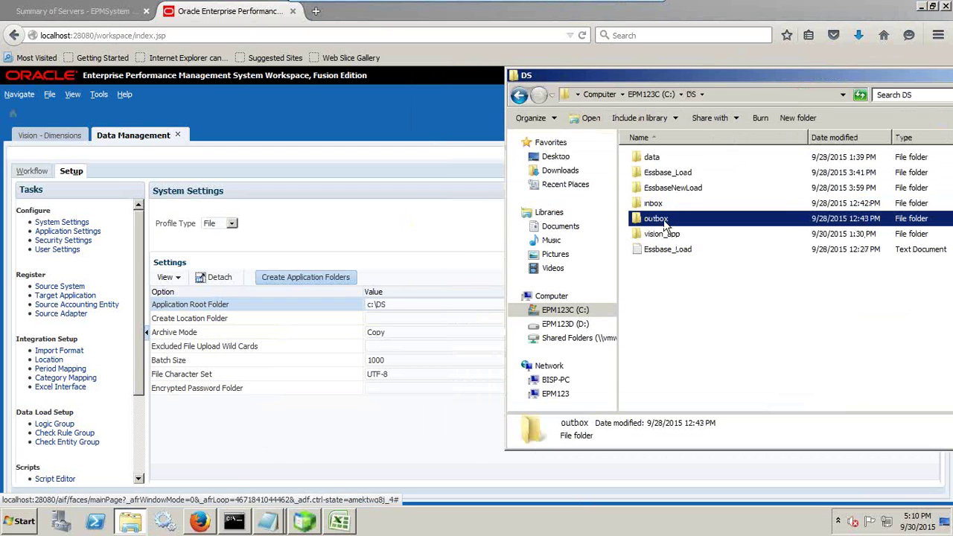
left_click(652, 159)
Step: Switch back to Data Management and show the application settings of target application Vision, highlighting its application root folder
left_click(79, 232)
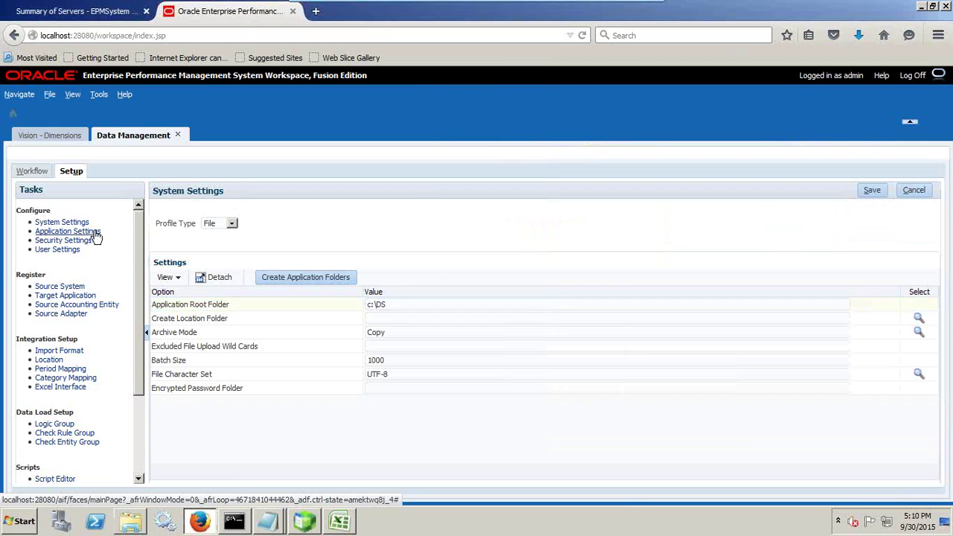
left_click(276, 225)
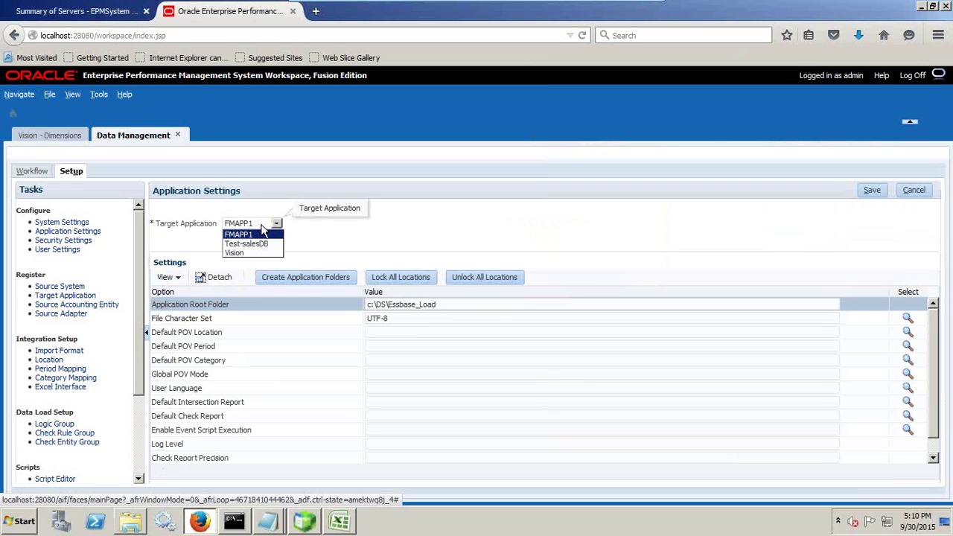
left_click(252, 254)
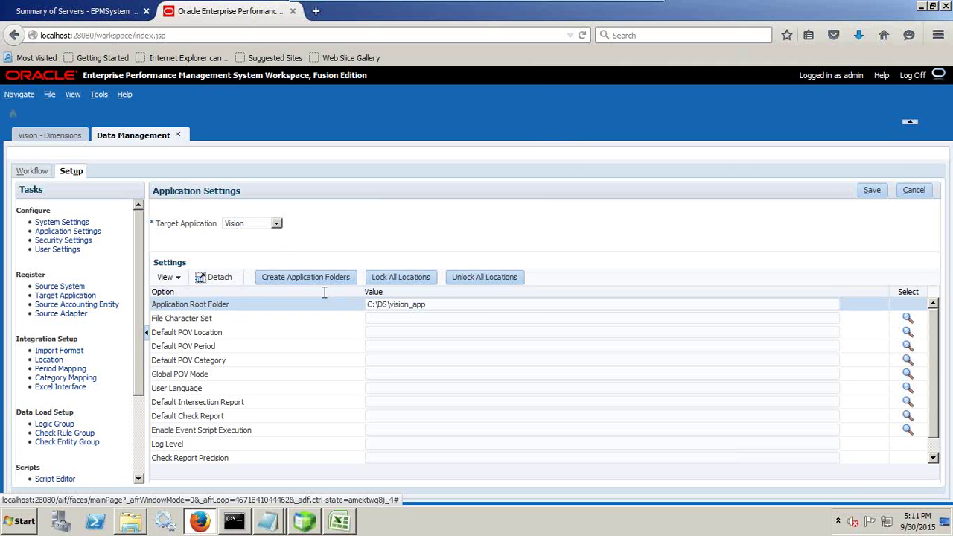
triple_click(461, 304)
Step: In Windows Explorer, open the vision_app folder, check its data, inbox and outbox folders, and return to Data Management
key("alt+Tab")
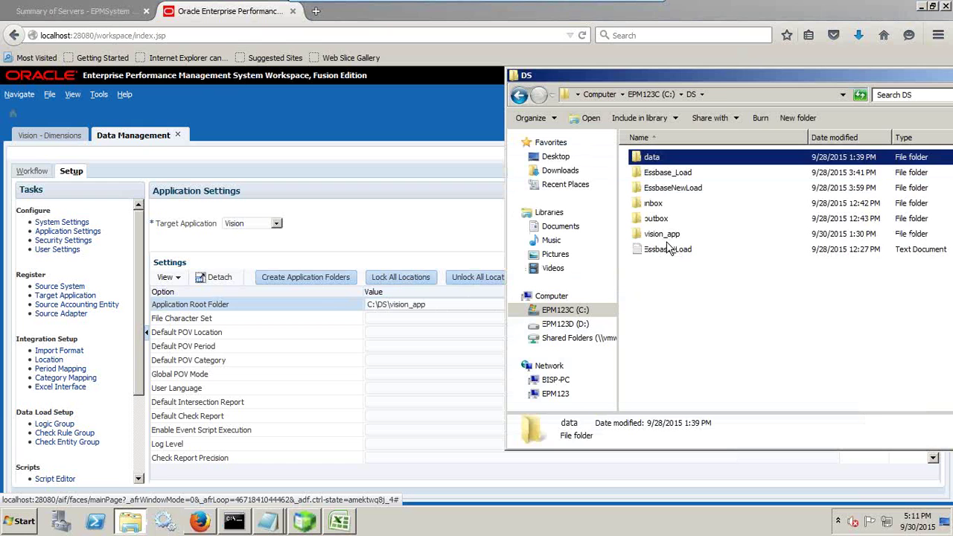
double_click(663, 236)
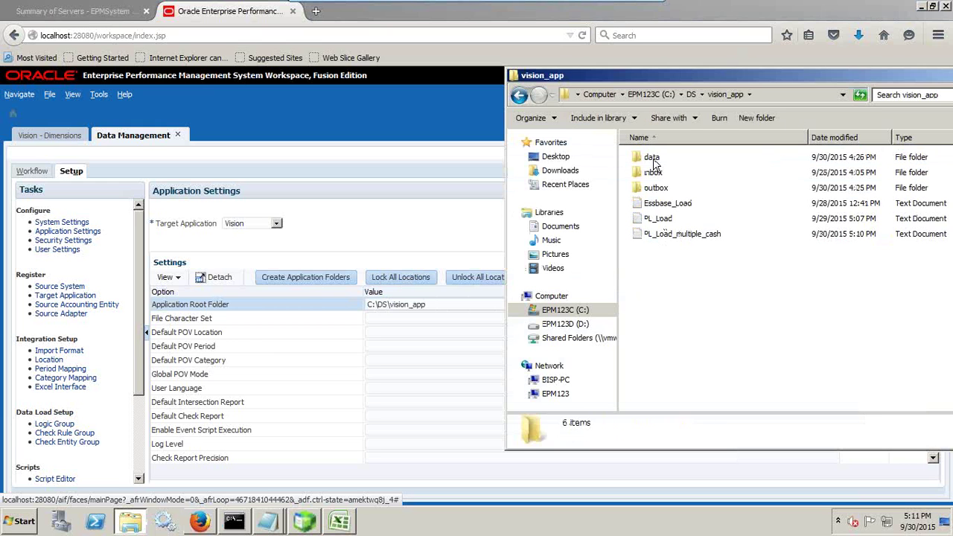
left_click(652, 158)
left_click(654, 172)
left_click(655, 187)
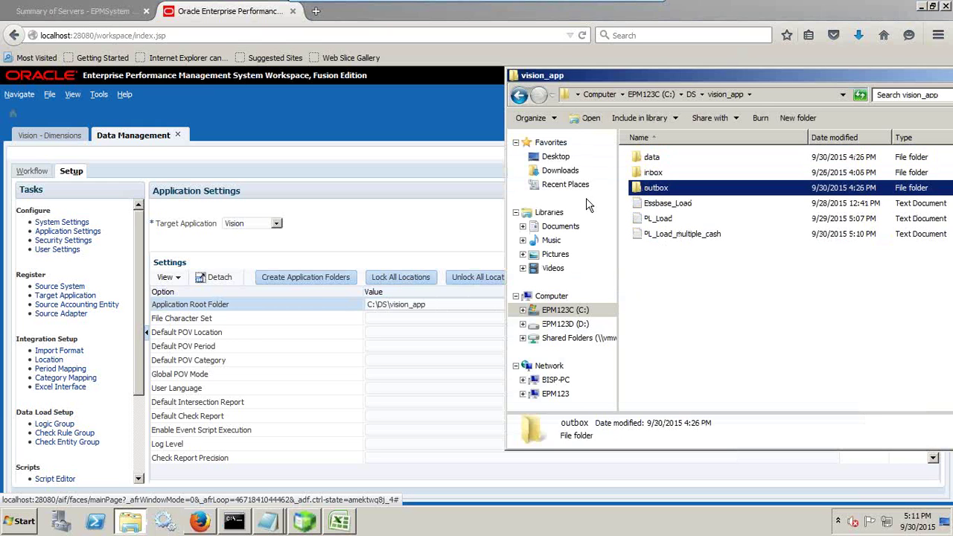
left_click(387, 224)
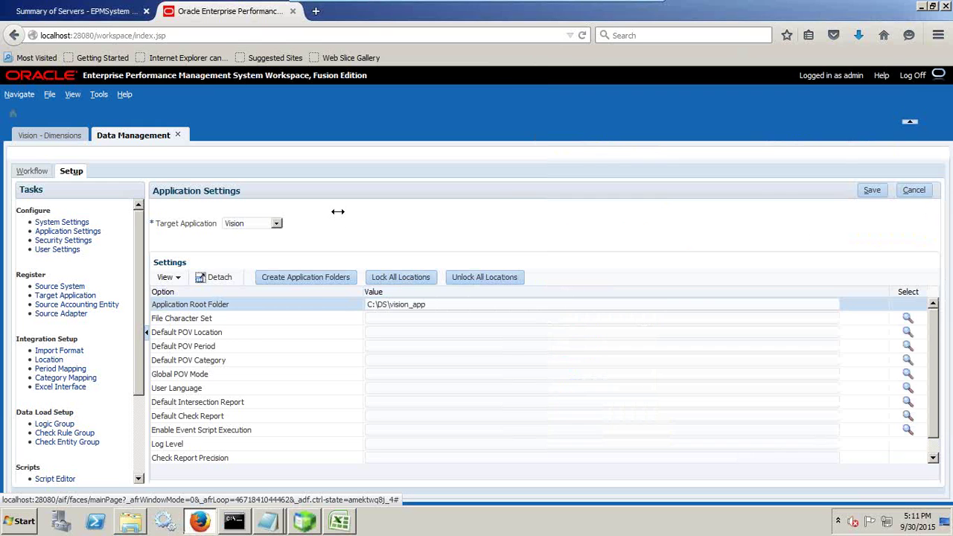
Step: Check the types offered for a new source system, discard the blank entry and view the File source system's details
left_click(65, 288)
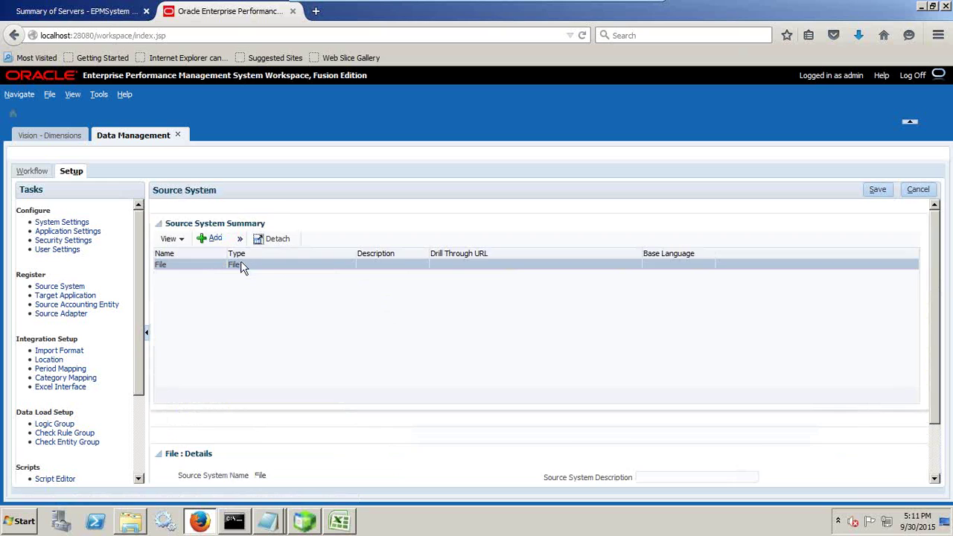
left_click(214, 239)
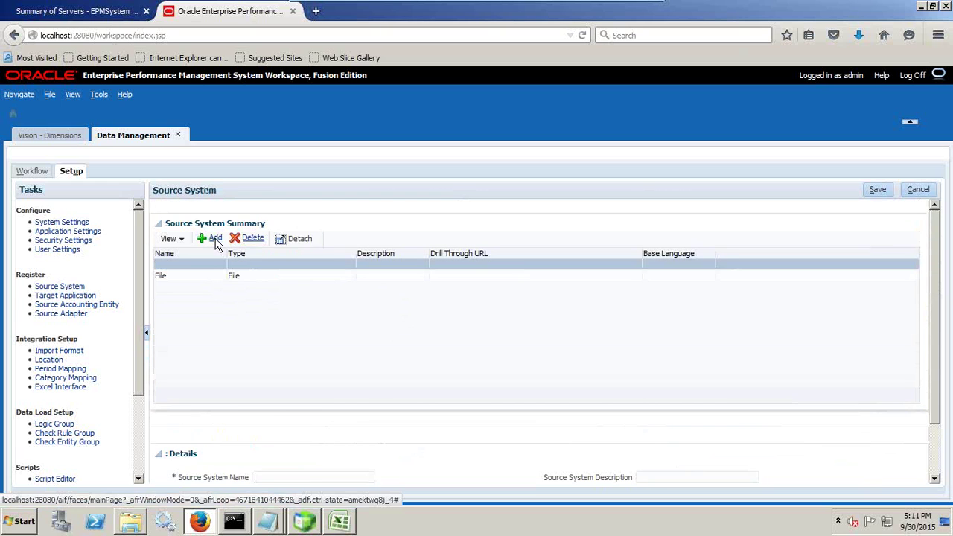
scroll(428, 338, "down", 1)
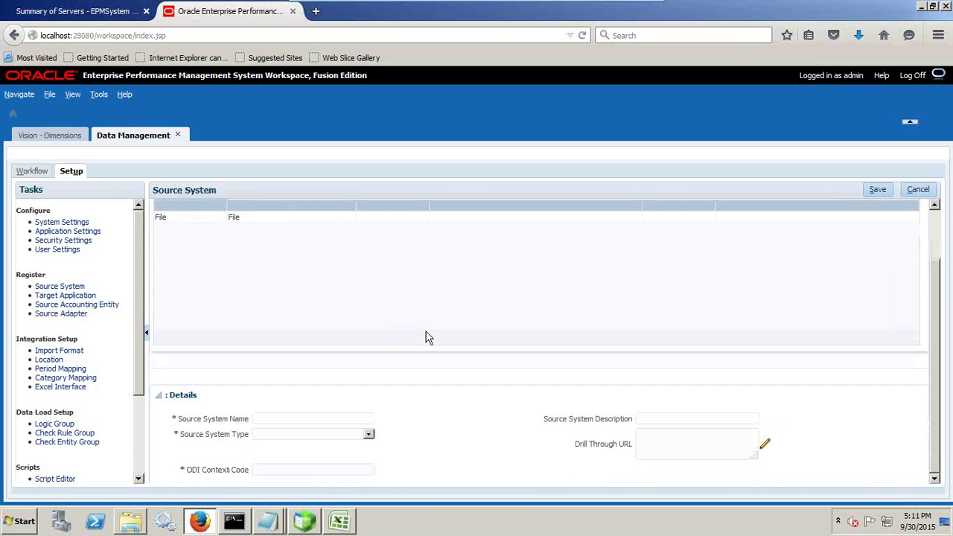
left_click(264, 431)
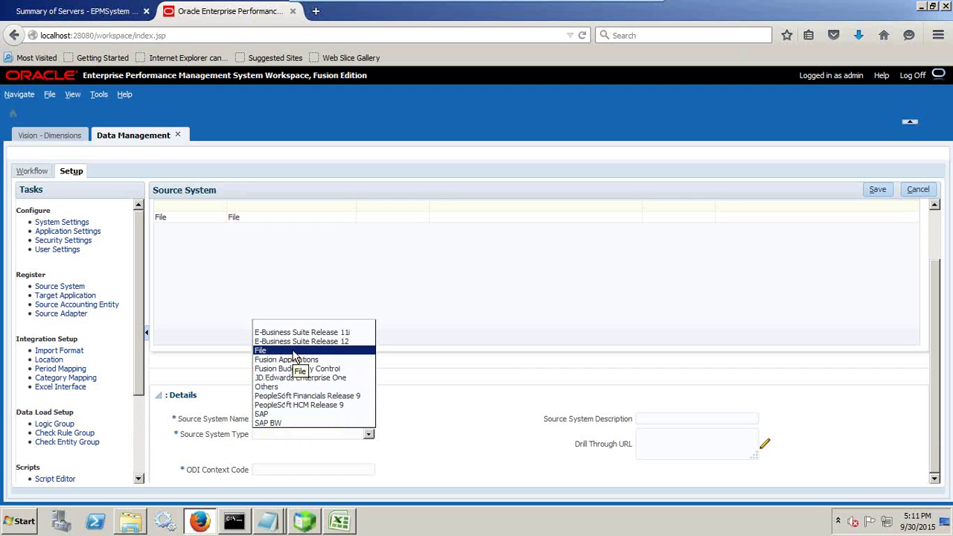
left_click(456, 408)
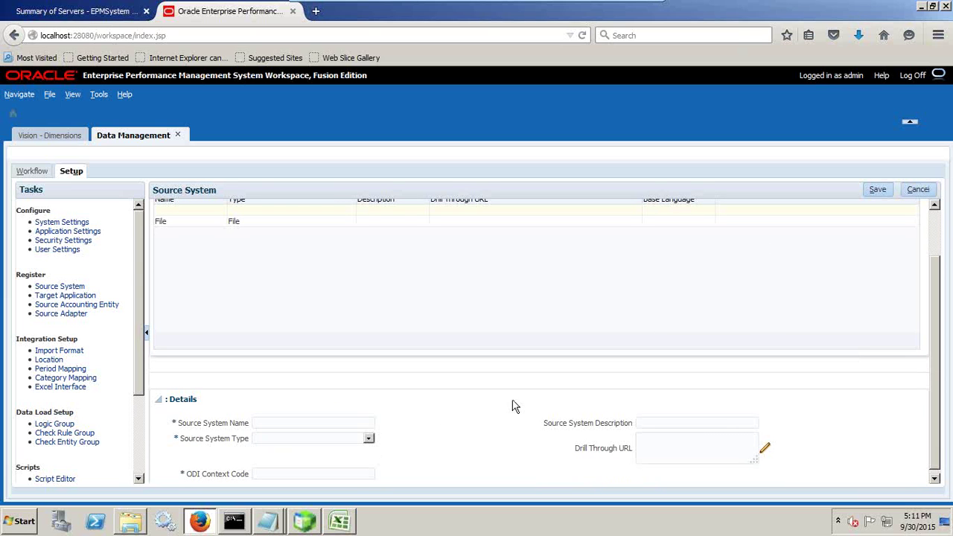
scroll(345, 332, "up", 2)
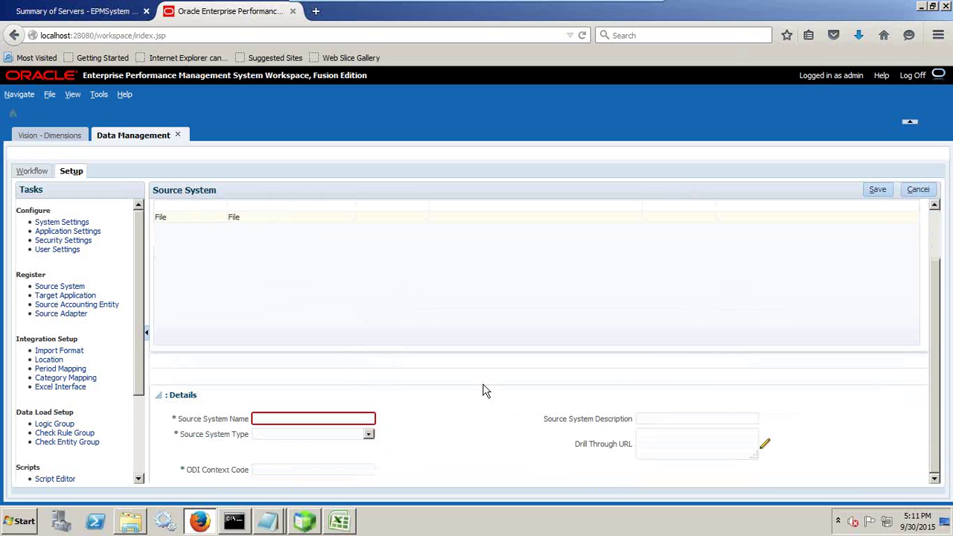
left_click(918, 189)
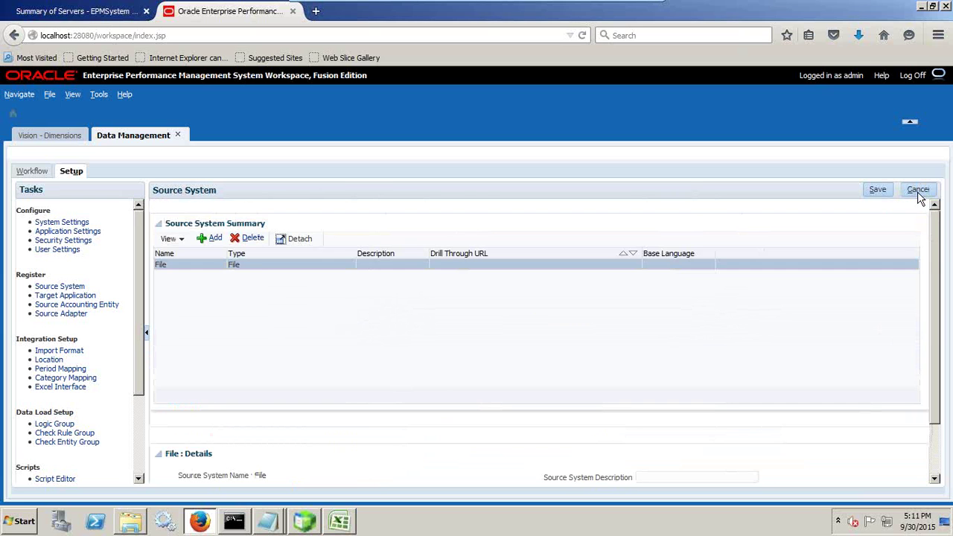
scroll(374, 404, "down", 2)
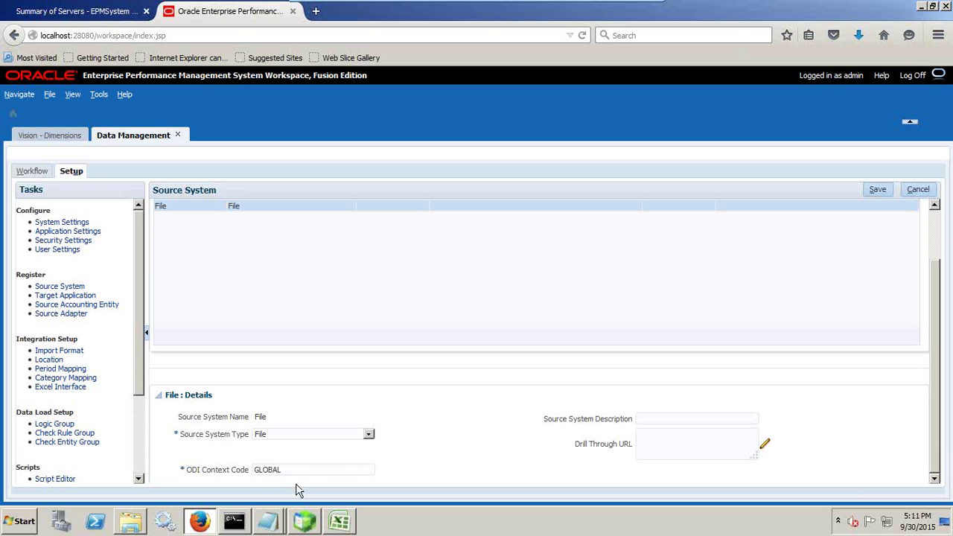
Step: Open the target application setup, view which Planning applications can be added, and cancel the selection
left_click(66, 297)
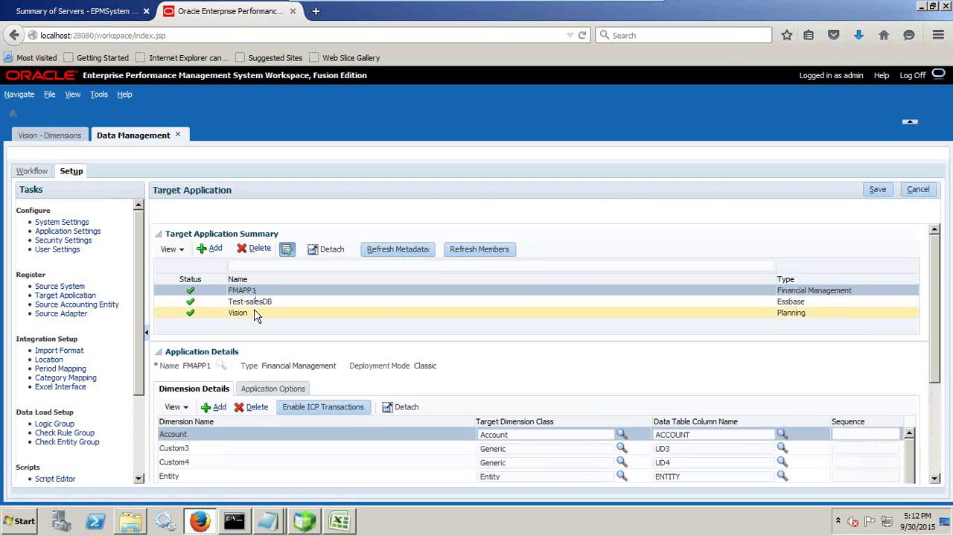
left_click(214, 250)
left_click(484, 219)
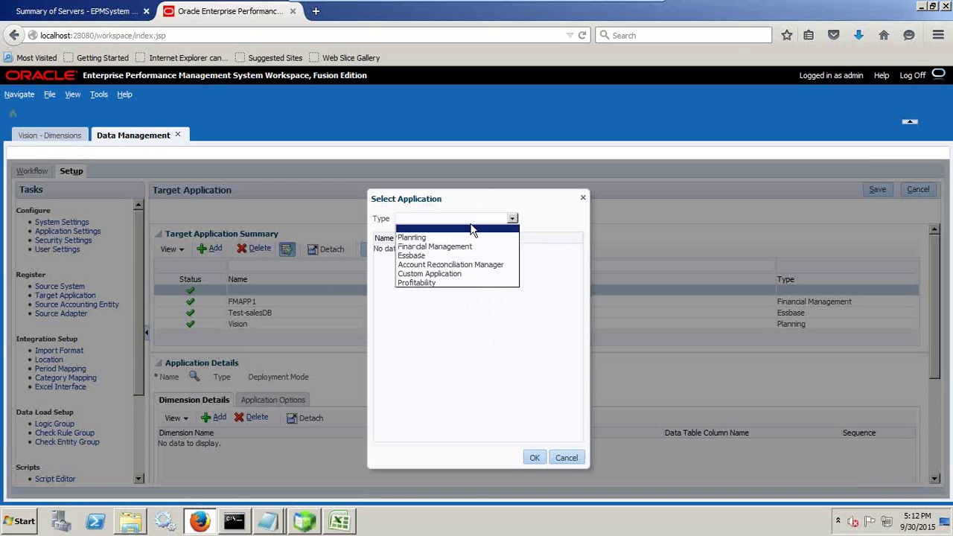
left_click(450, 236)
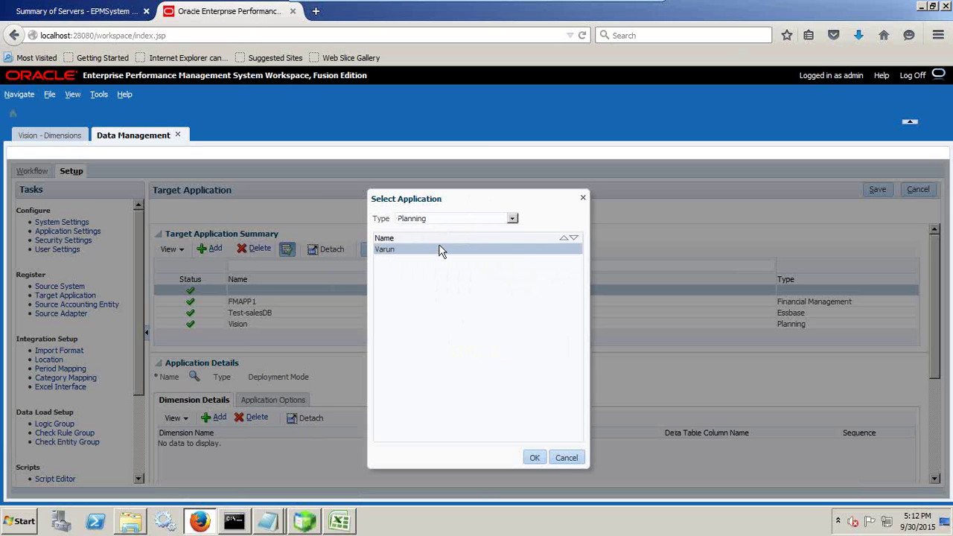
left_click(470, 219)
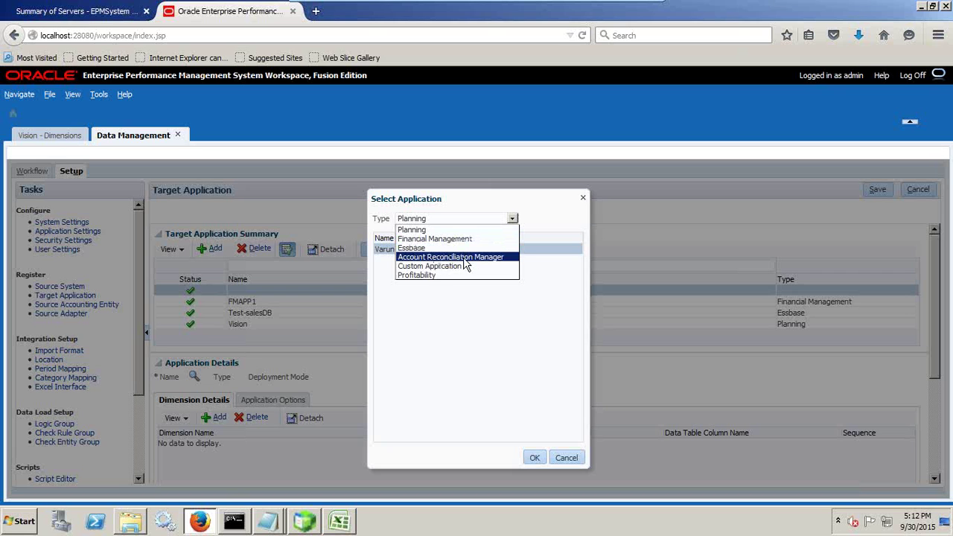
left_click(445, 227)
left_click(564, 458)
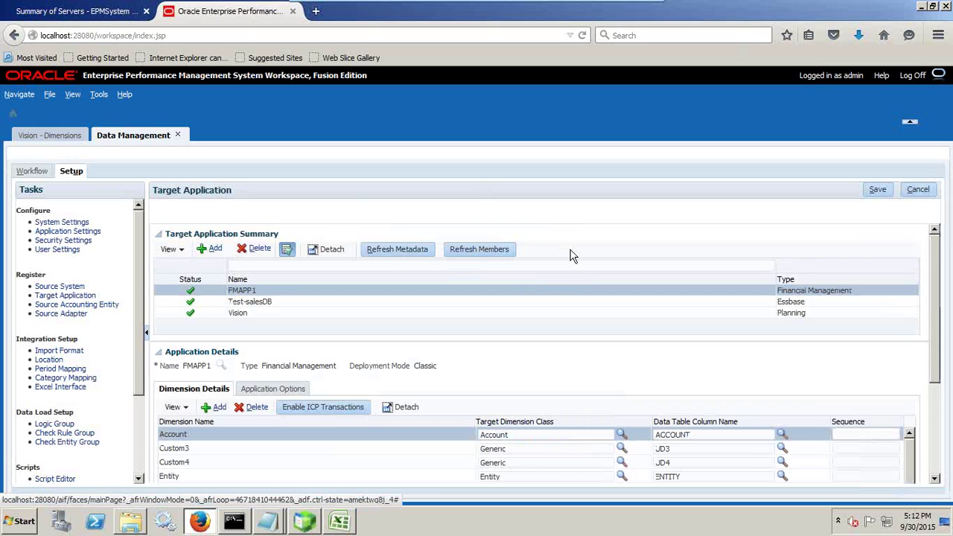
Step: Refresh the members of the Vision target application and review its dimension details
left_click(274, 316)
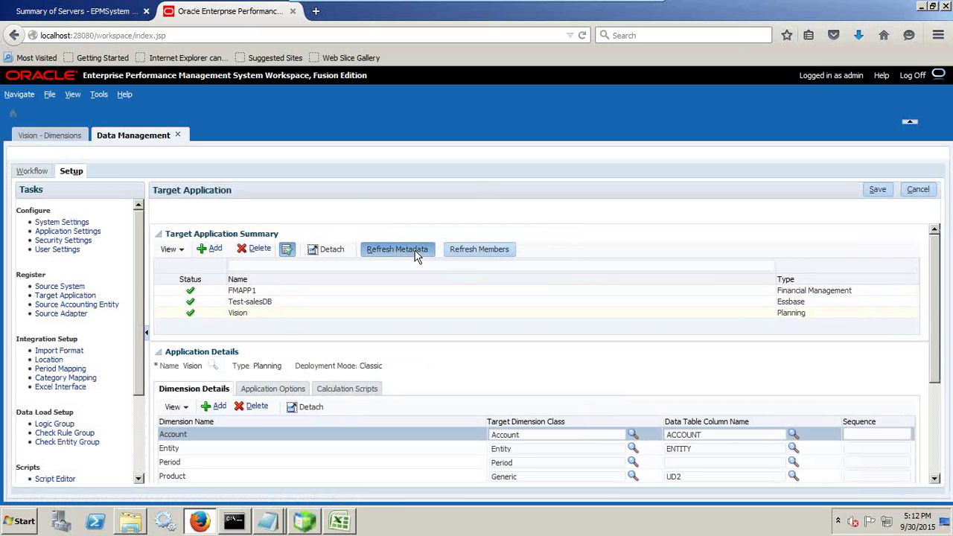
left_click(482, 254)
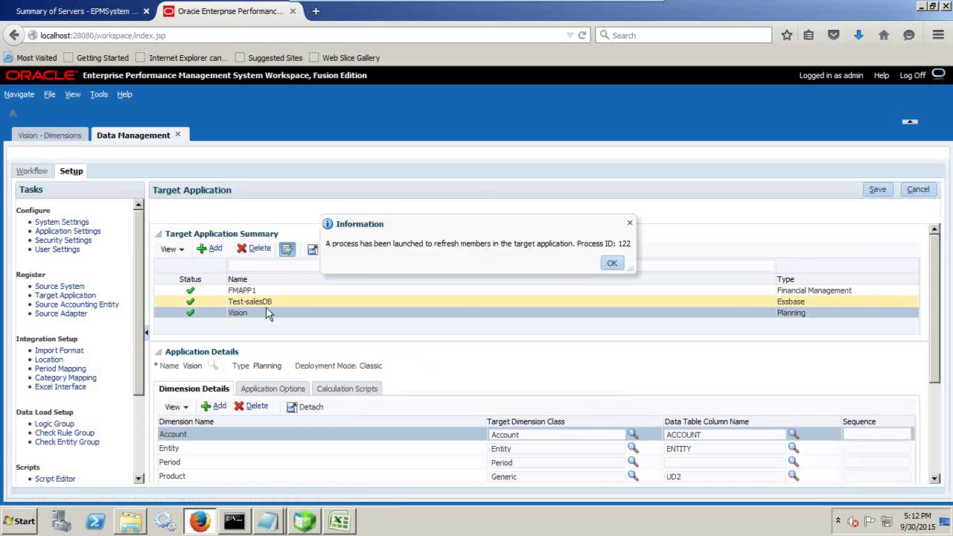
left_click(612, 263)
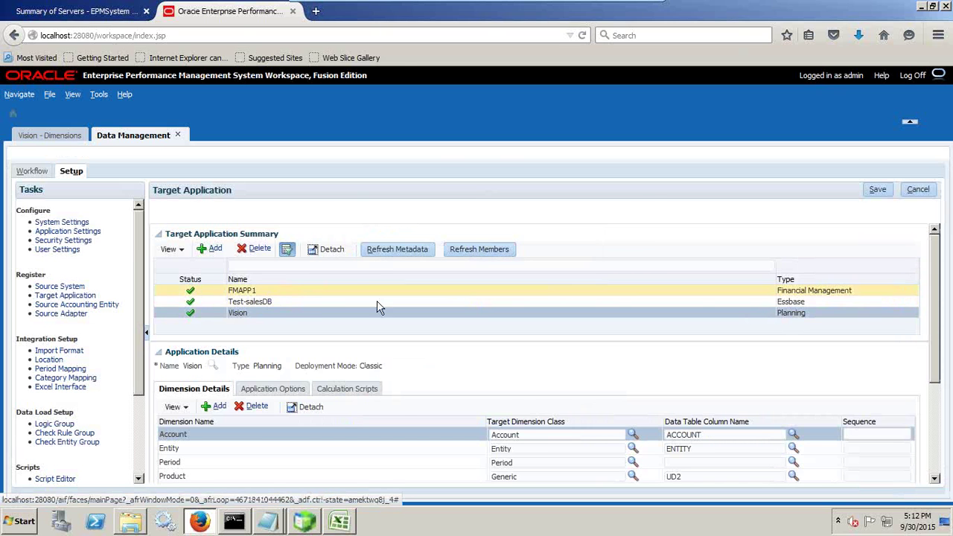
scroll(380, 328, "down", 3)
scroll(383, 369, "up", 3)
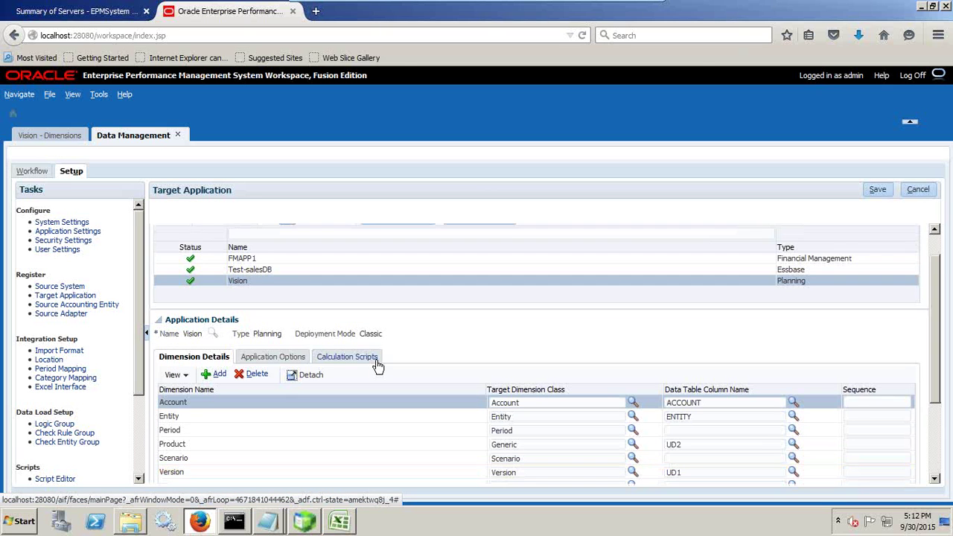
Step: List the Planning applications still available for registration once more and leave without adding one
scroll(369, 359, "up", 2)
left_click(210, 249)
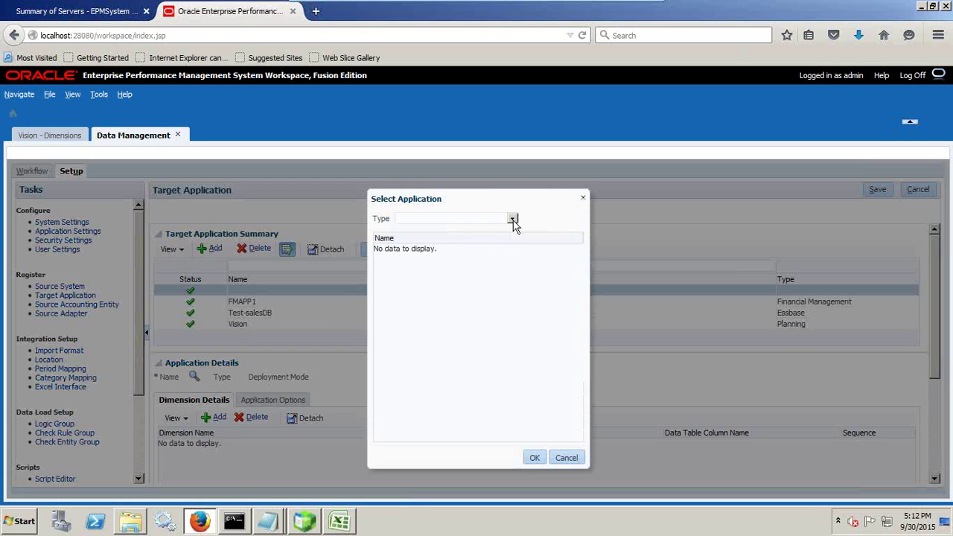
left_click(513, 219)
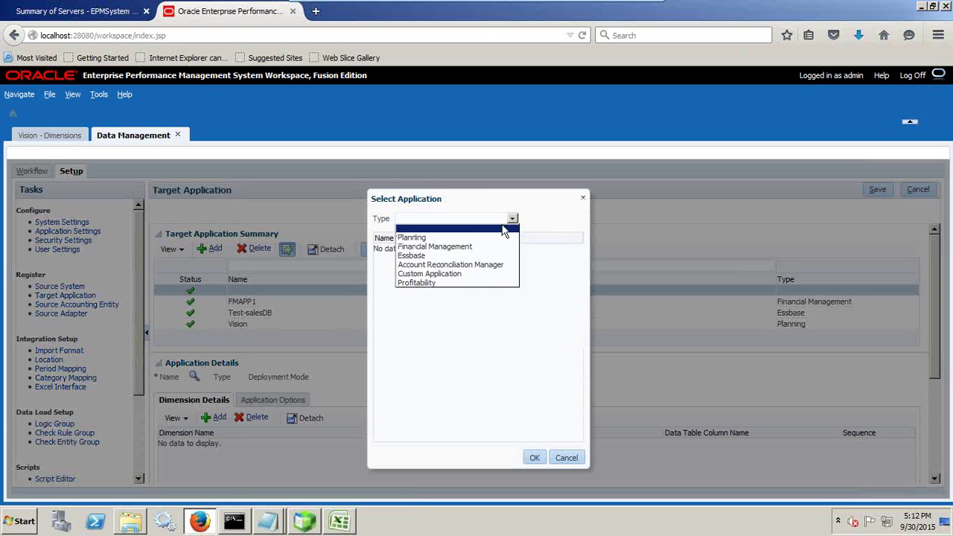
left_click(446, 239)
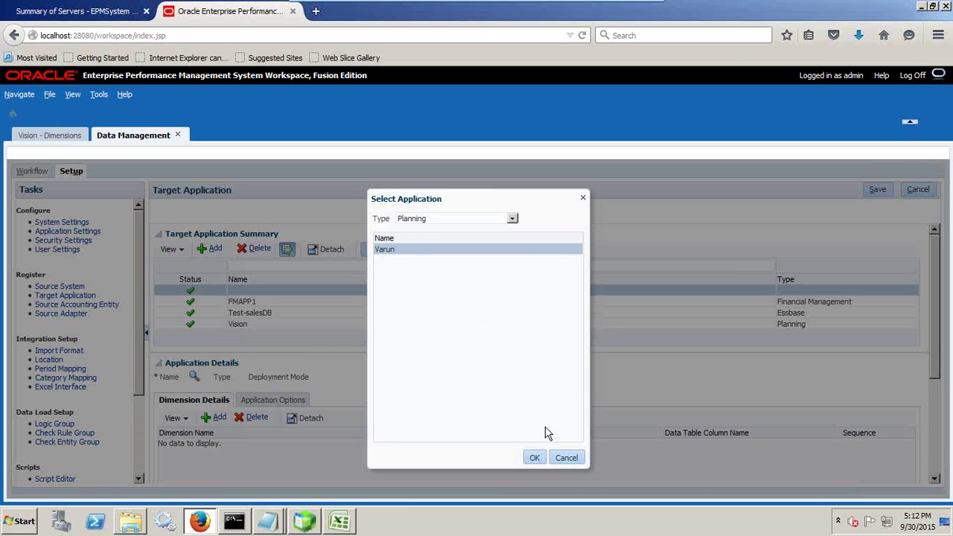
left_click(564, 458)
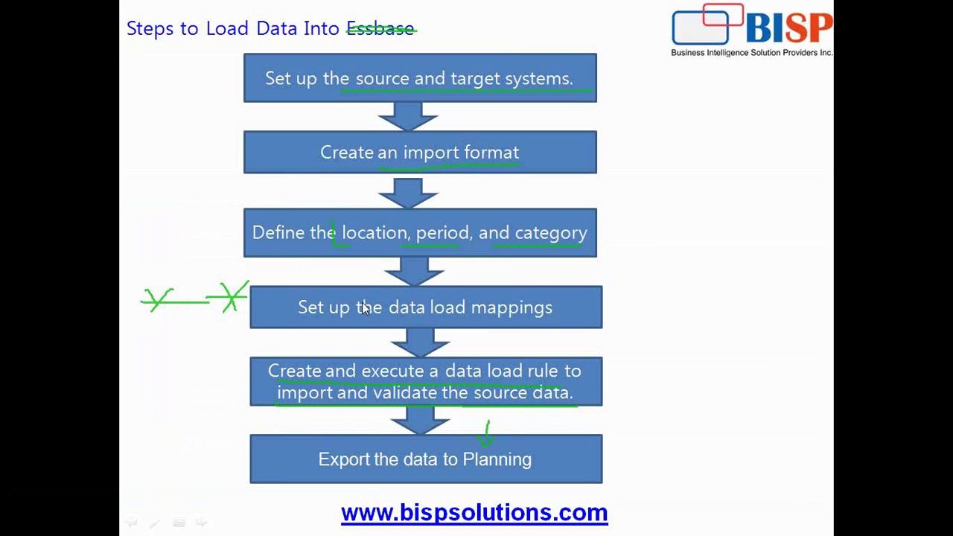
Step: Switch from the slides to the browser and add the Planning application Vision as a new target application
key("super")
left_click(236, 523)
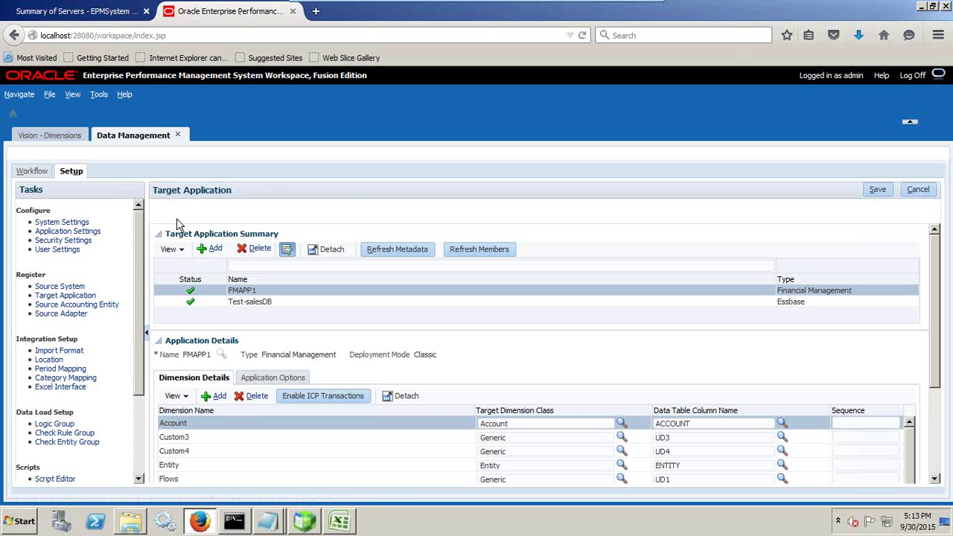
left_click(212, 250)
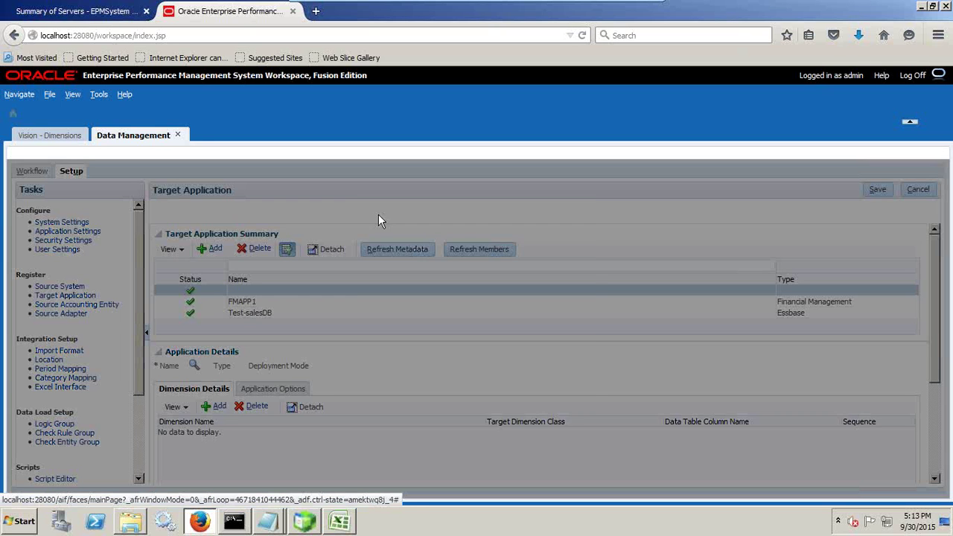
left_click(514, 219)
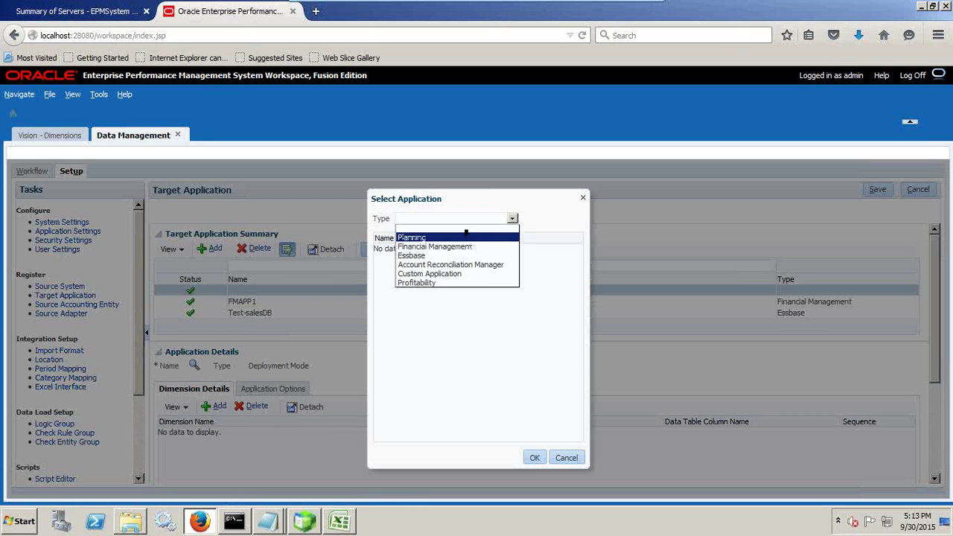
left_click(466, 236)
left_click(395, 262)
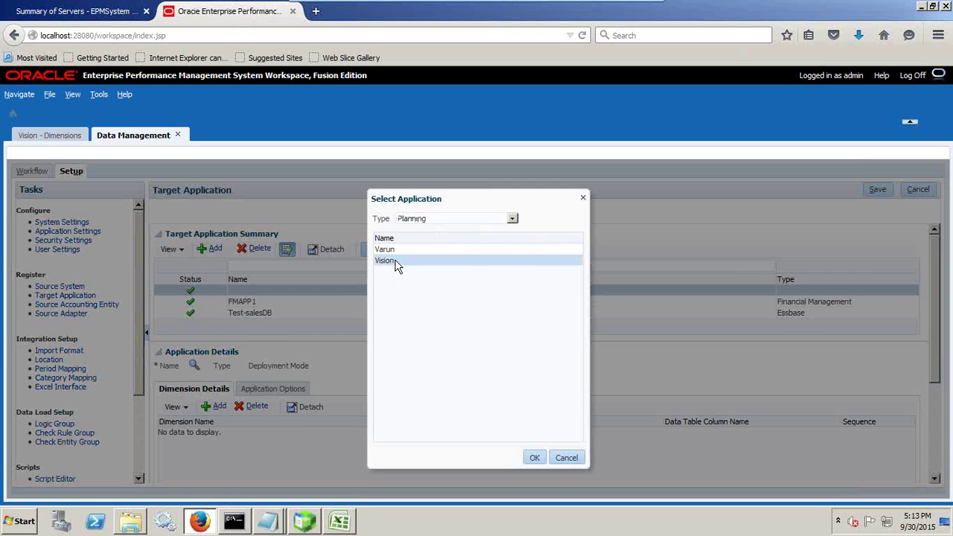
left_click(536, 458)
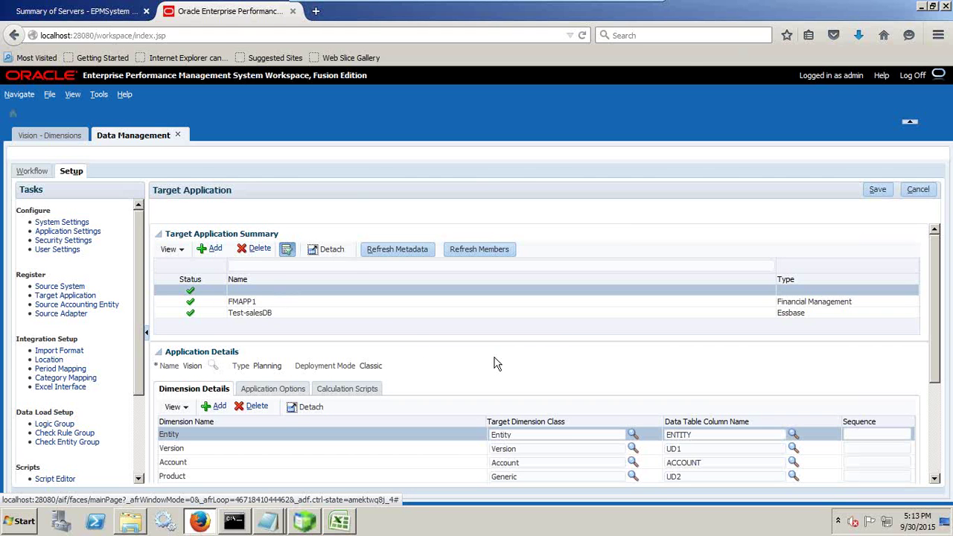
Step: Review the dimension details of the Vision target application and save it
scroll(494, 362, "down", 2)
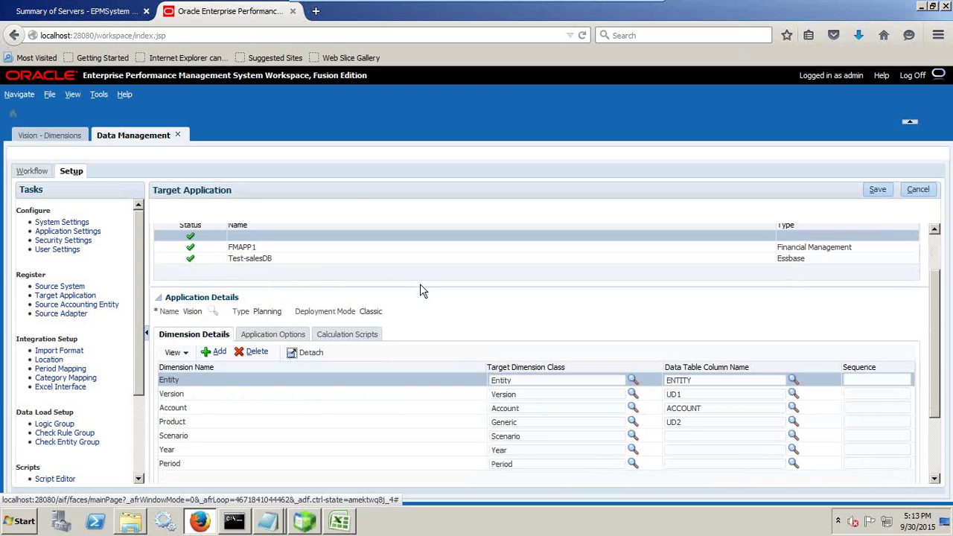
scroll(420, 289, "down", 2)
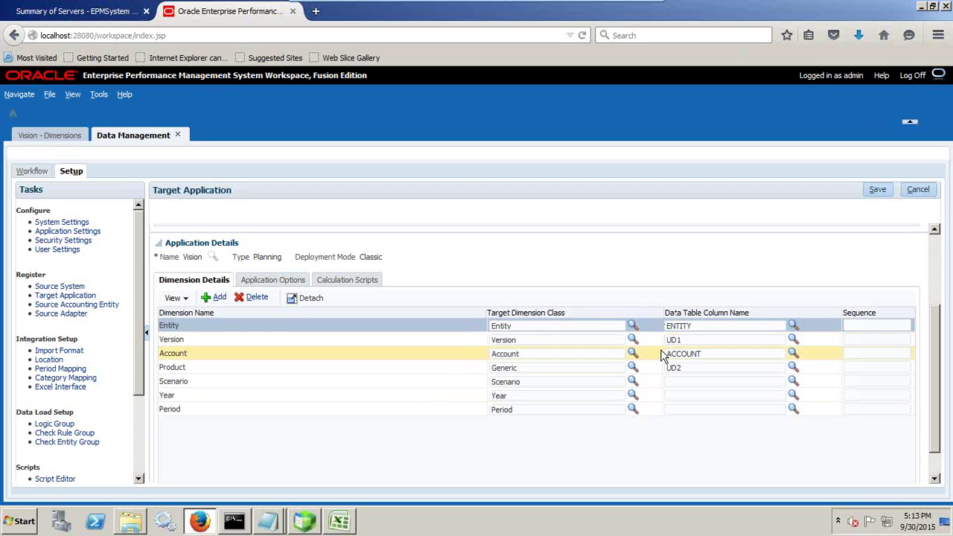
scroll(689, 307, "up", 3)
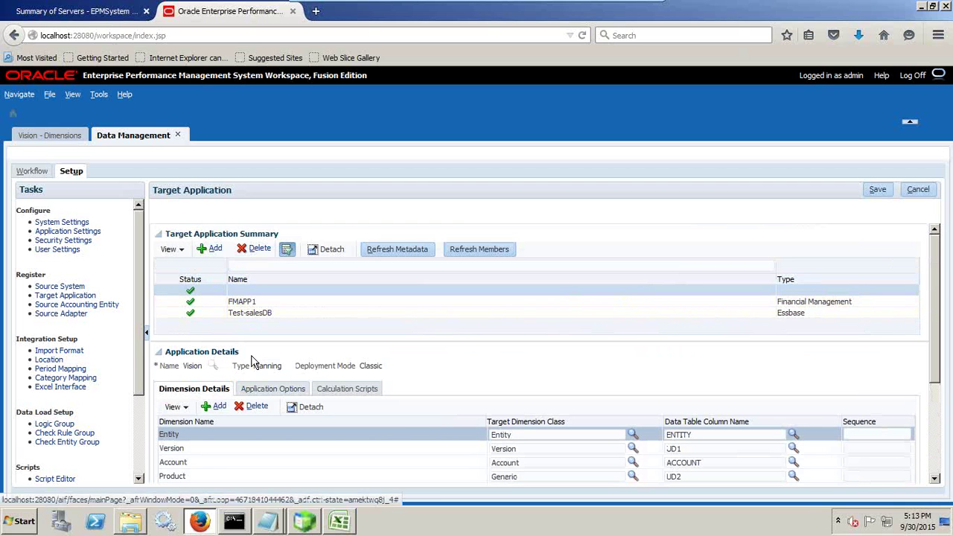
left_click(877, 192)
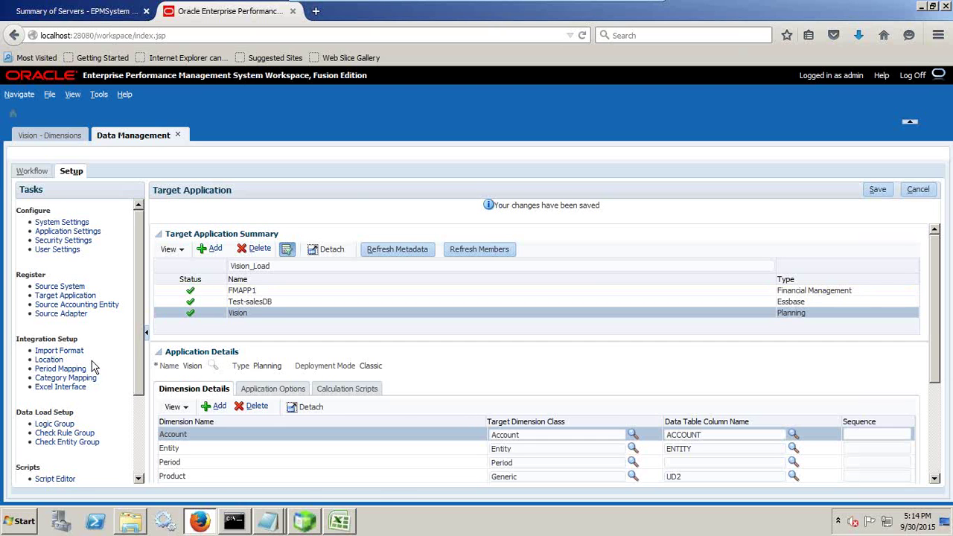
Step: Start a new import format named Vision_Load with ERP as its source type
left_click(57, 353)
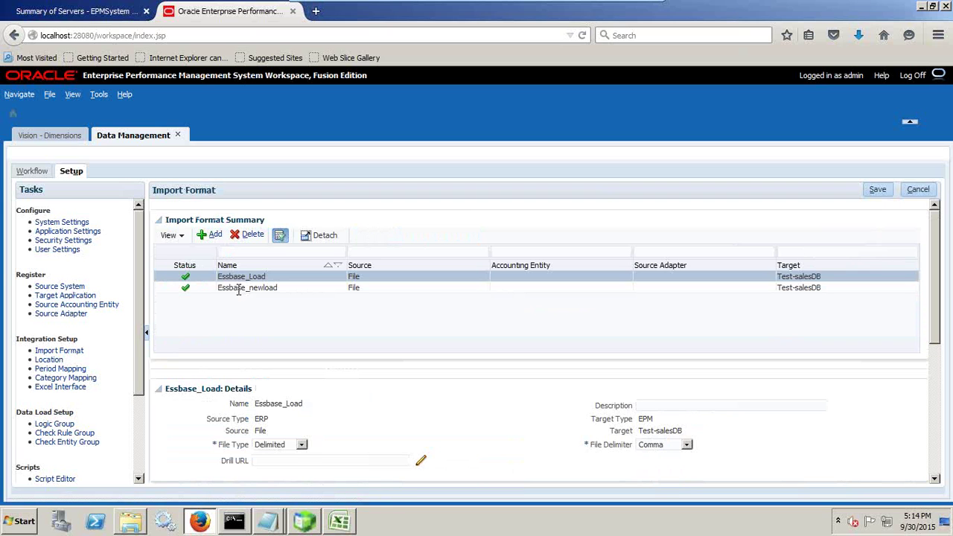
left_click(215, 236)
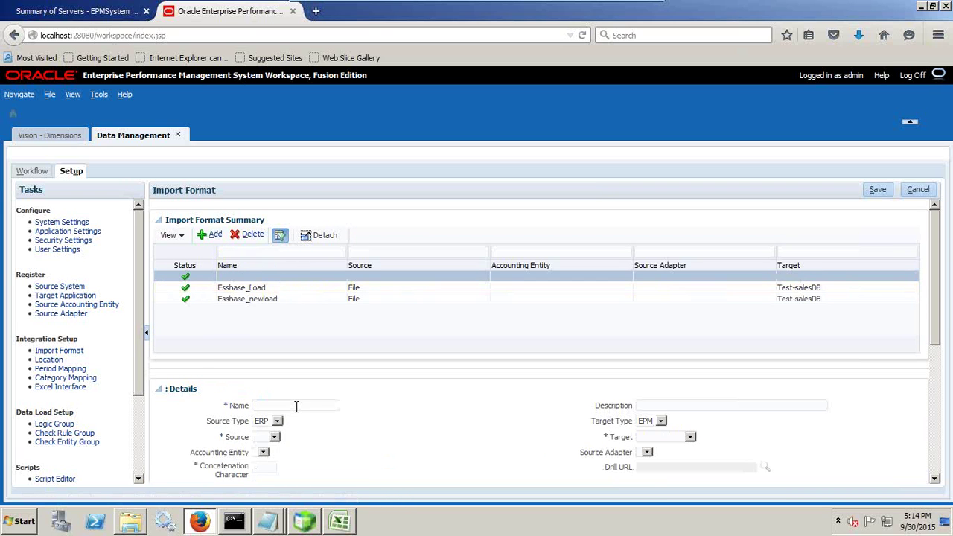
type("Vision_")
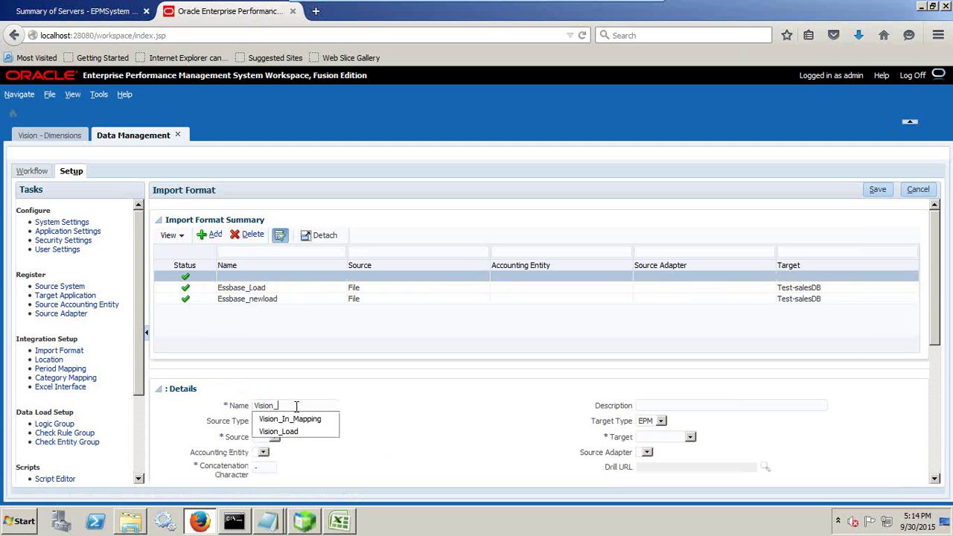
type("Load")
left_click(298, 414)
left_click(277, 421)
left_click(277, 421)
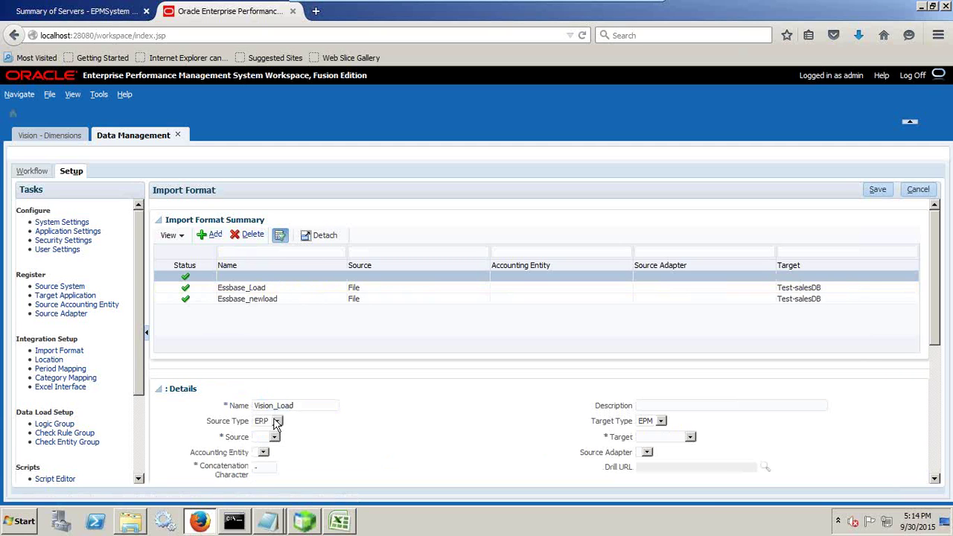
left_click(278, 422)
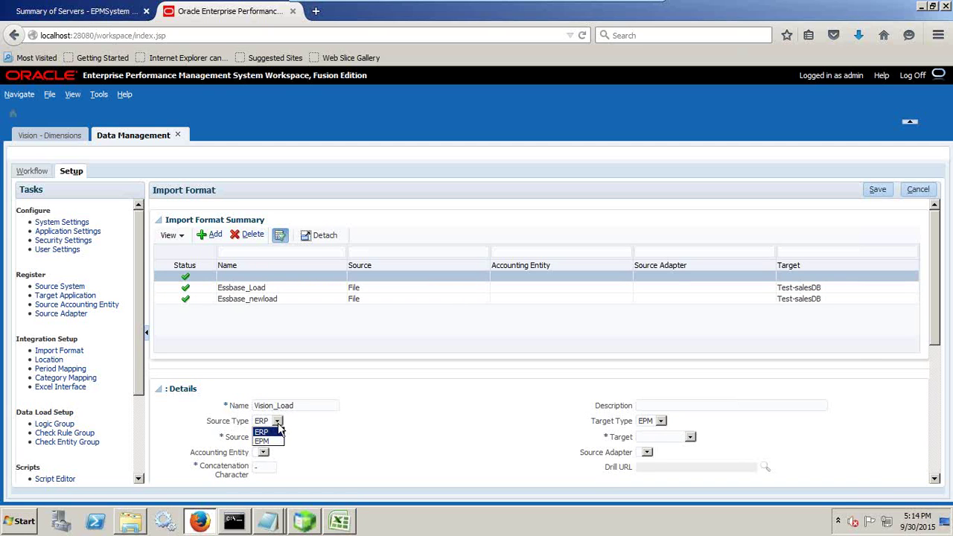
left_click(278, 431)
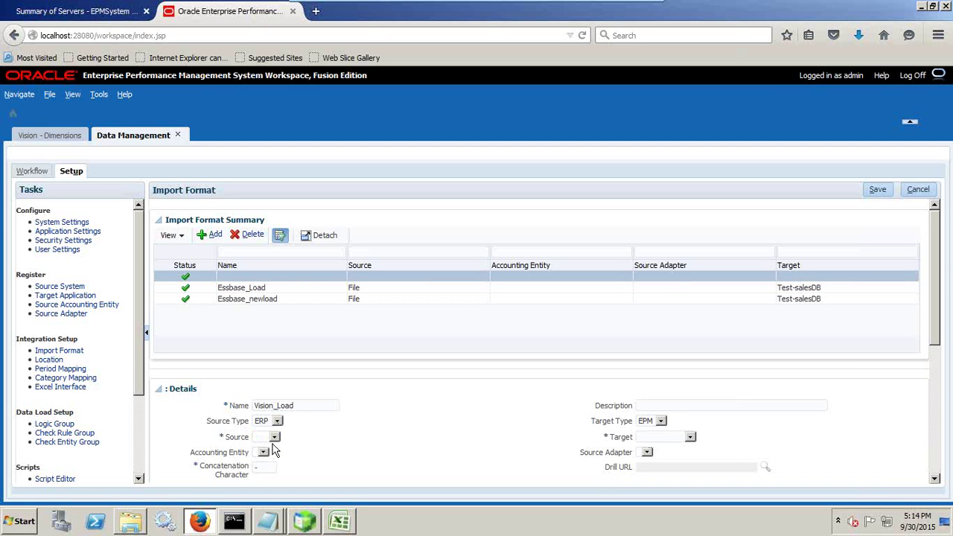
Step: Set the import format's source to File, its target to Vision and its file type to Delimited
left_click(275, 438)
left_click(262, 453)
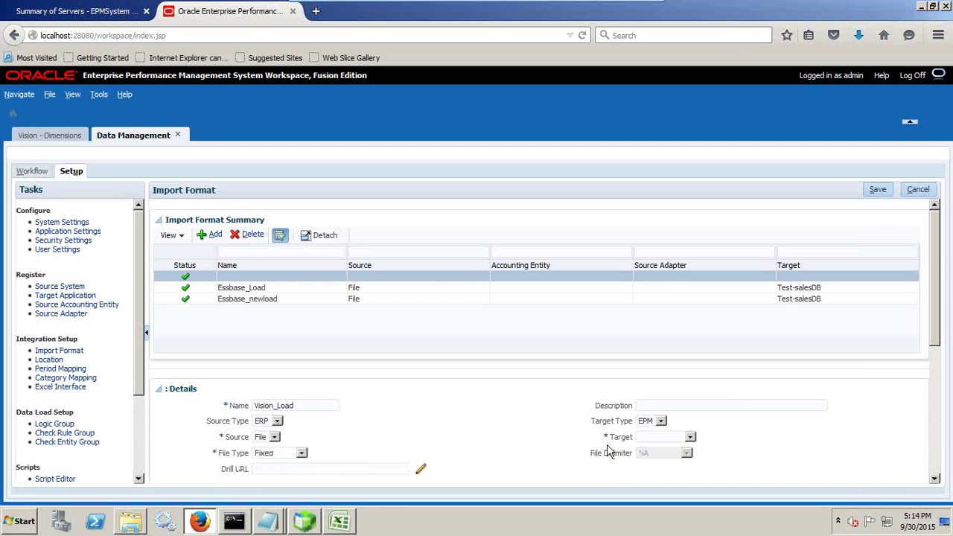
left_click(664, 439)
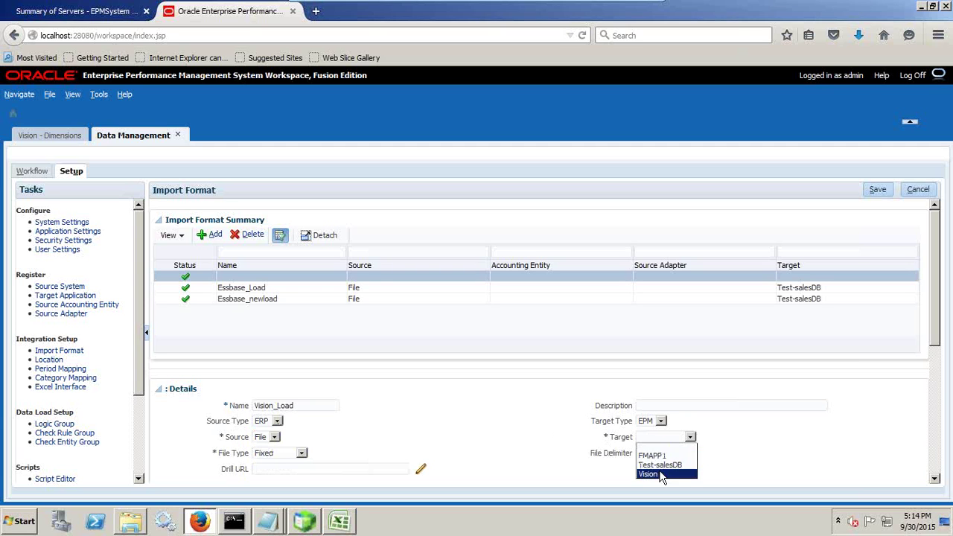
left_click(663, 474)
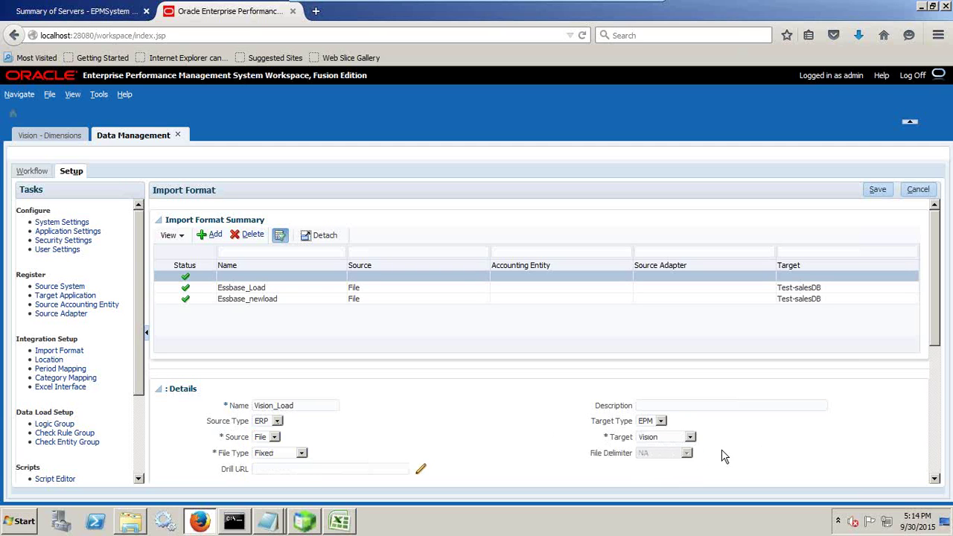
left_click(301, 453)
left_click(271, 473)
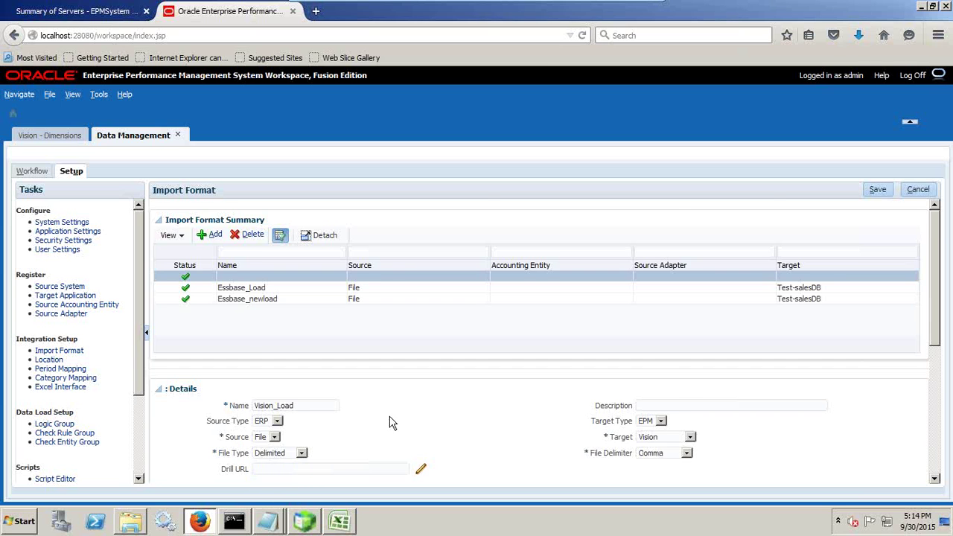
Step: Choose Comma as the file delimiter, check it against PL_Load_multiple_cash in Notepad, and save the import format
scroll(393, 423, "down", 1)
left_click(660, 397)
left_click(655, 400)
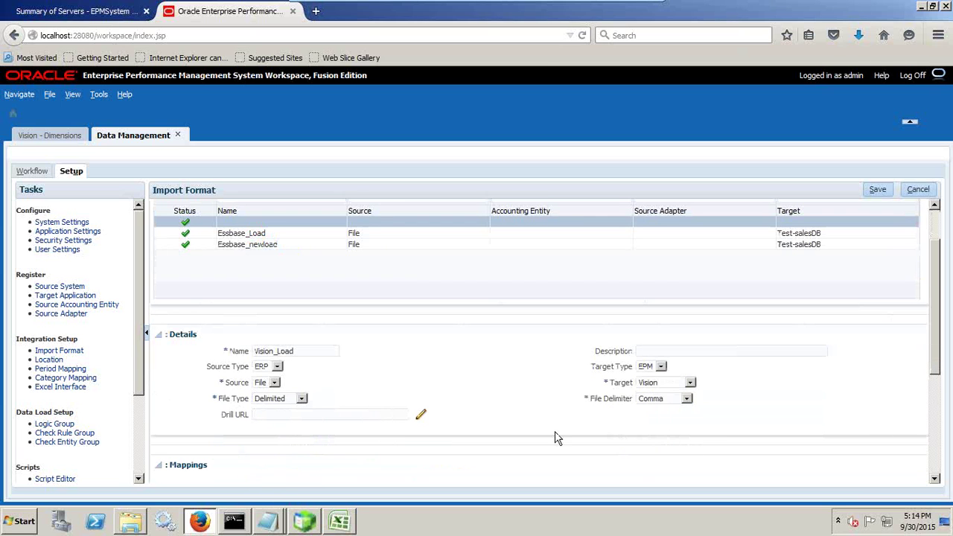
mouse_move(269, 521)
left_click(289, 470)
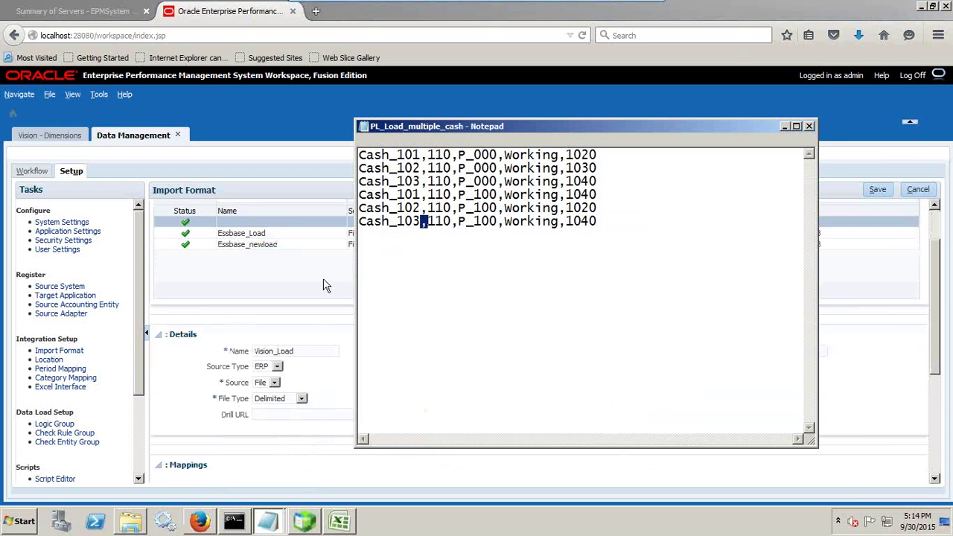
key("alt+Tab")
left_click(879, 189)
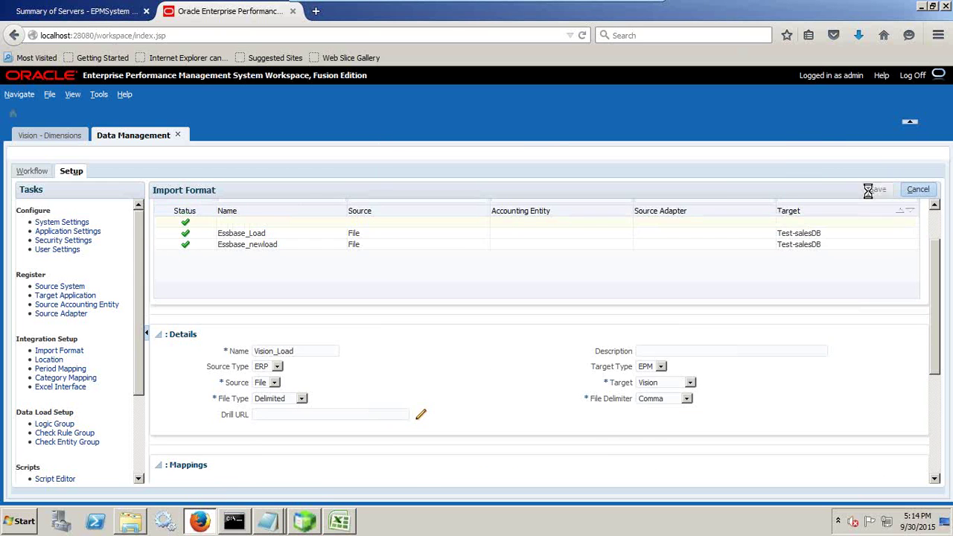
Step: Check the first column of the PL_Load_multiple_cash file and map source column Account, field number 1, to the Account target
scroll(773, 380, "down", 5)
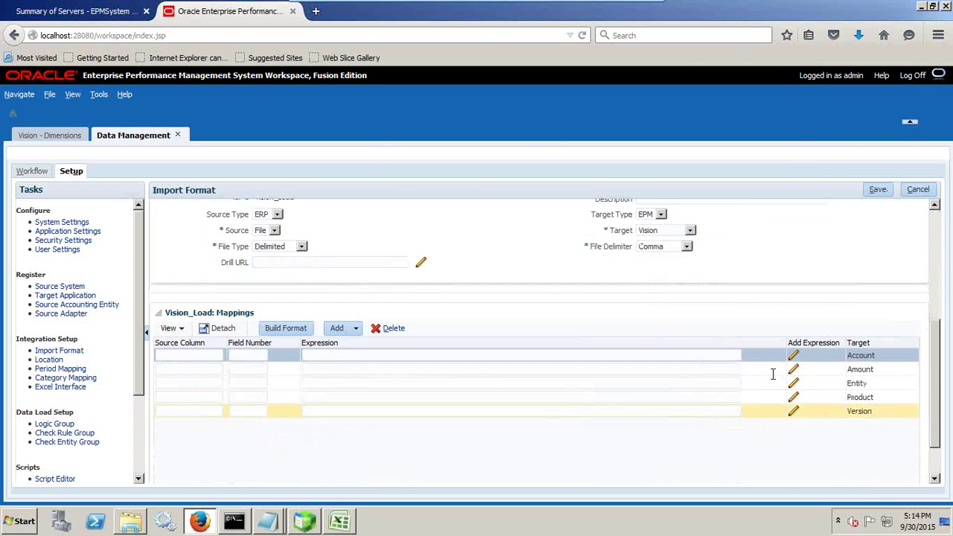
key("alt+Tab")
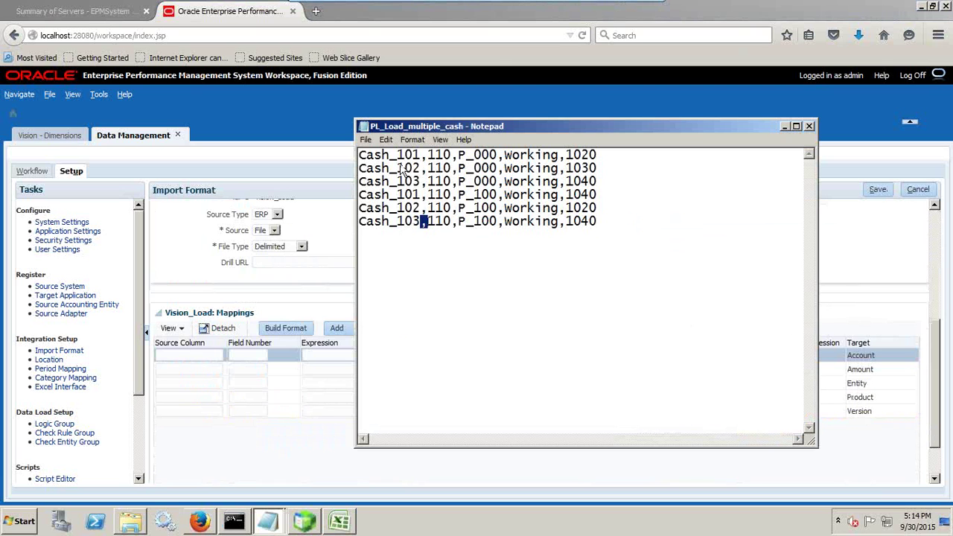
left_click_drag(423, 155, 360, 155)
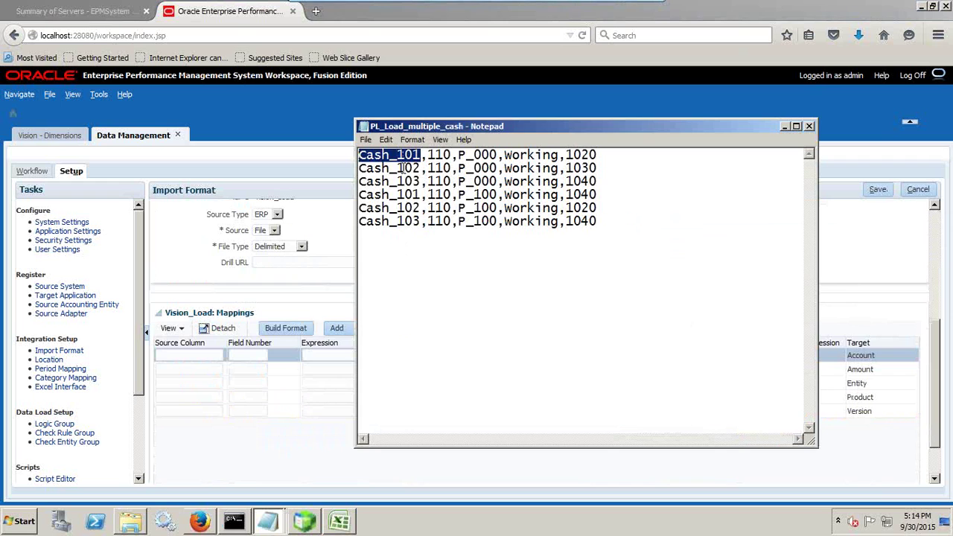
key("alt+Tab")
type("Acco")
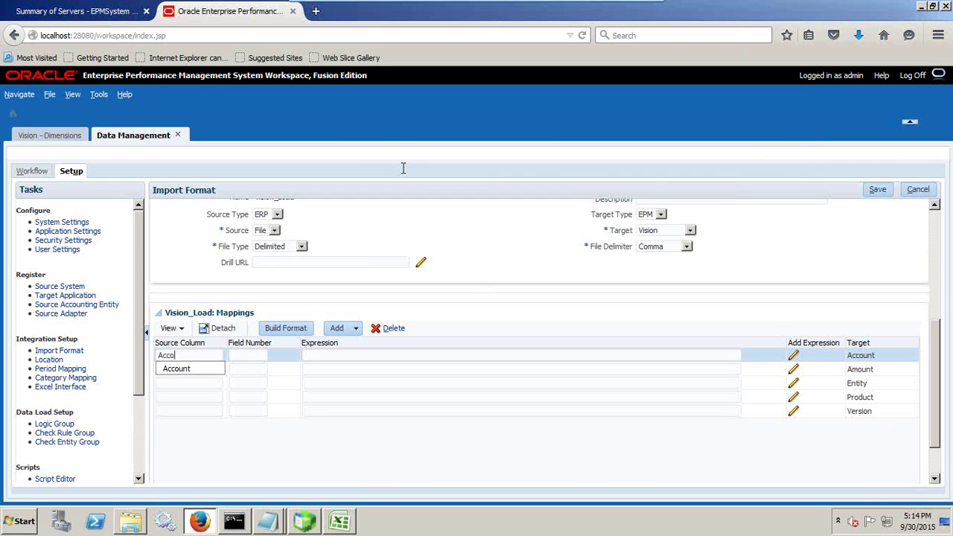
type("unt")
key("Tab")
type("1")
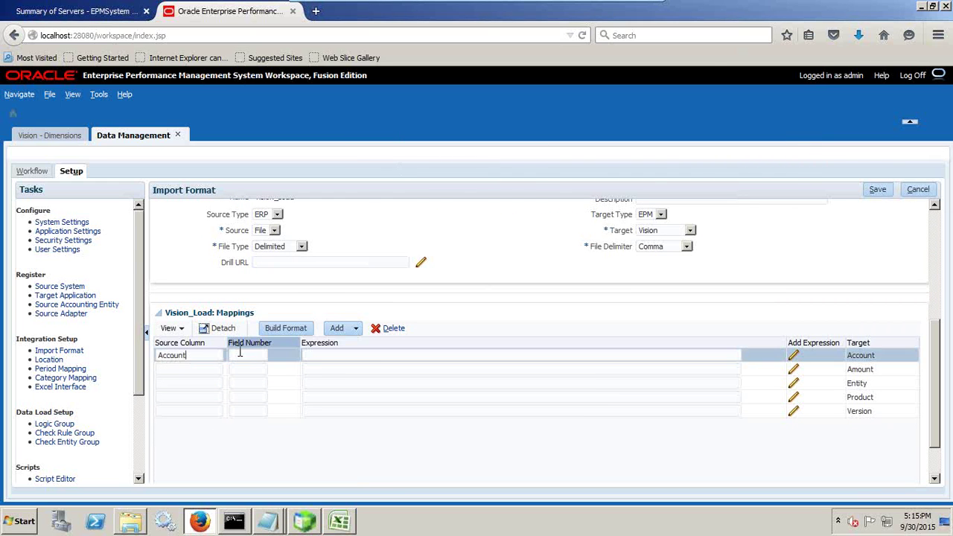
Step: Check the second column of the data file and map source column Entity, field number 2, to the Entity target
key("alt+Tab")
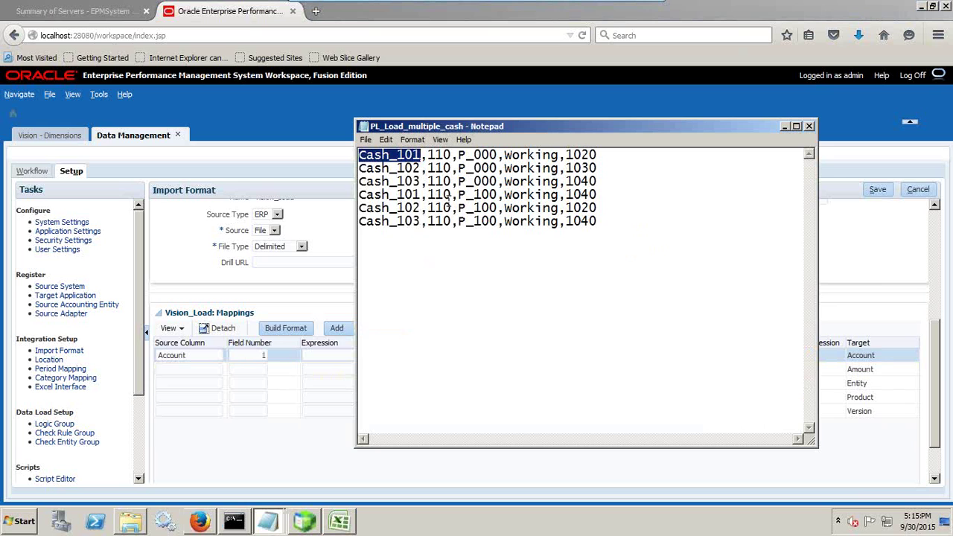
left_click(452, 154)
left_click(855, 384)
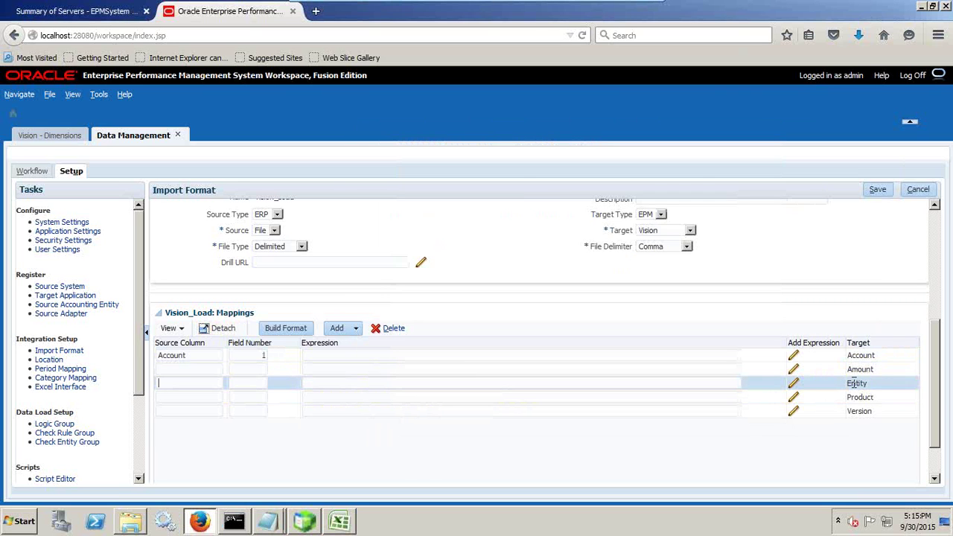
type("Entity")
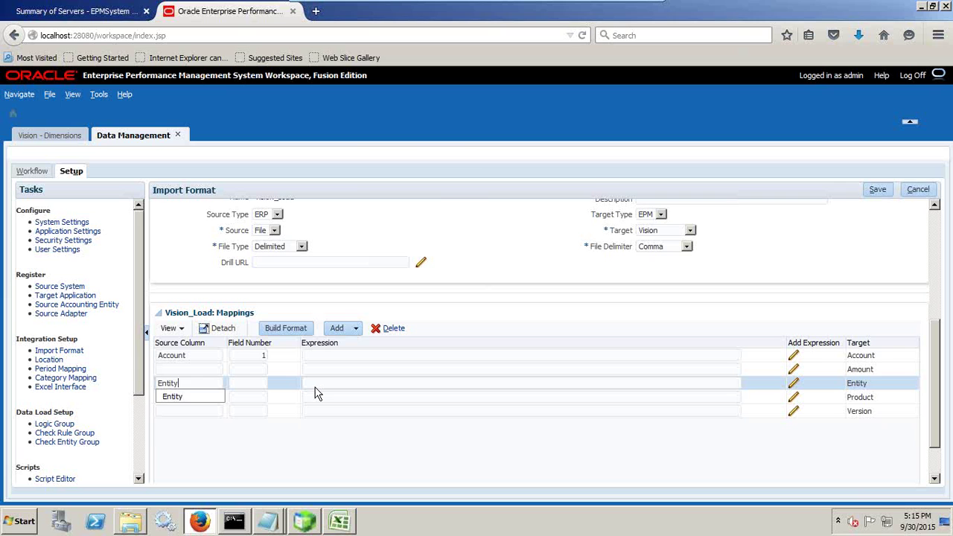
key("Tab")
type("2")
Step: Consult the data file and map source column Product, field number 4, to the Product target
key("alt+Tab")
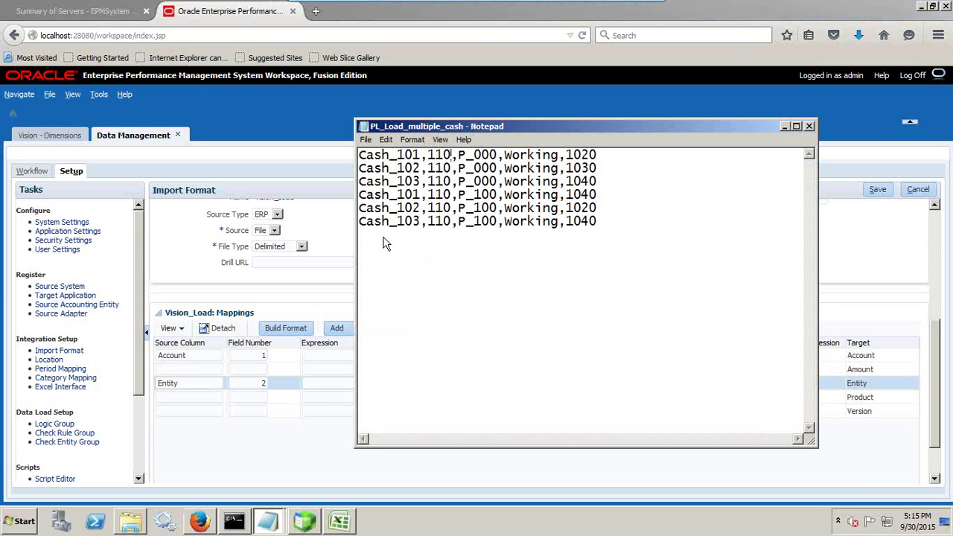
left_click(196, 396)
type("Product")
type("4")
Step: Consult the data file again and map source column Version, field number 5, to the Version target
key("alt+Tab")
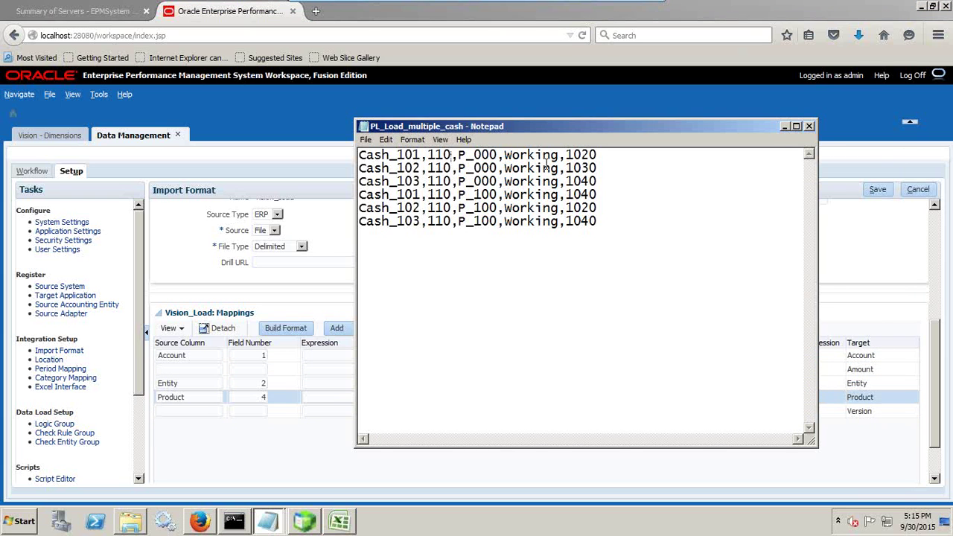
left_click(177, 411)
type("Version")
key("Tab")
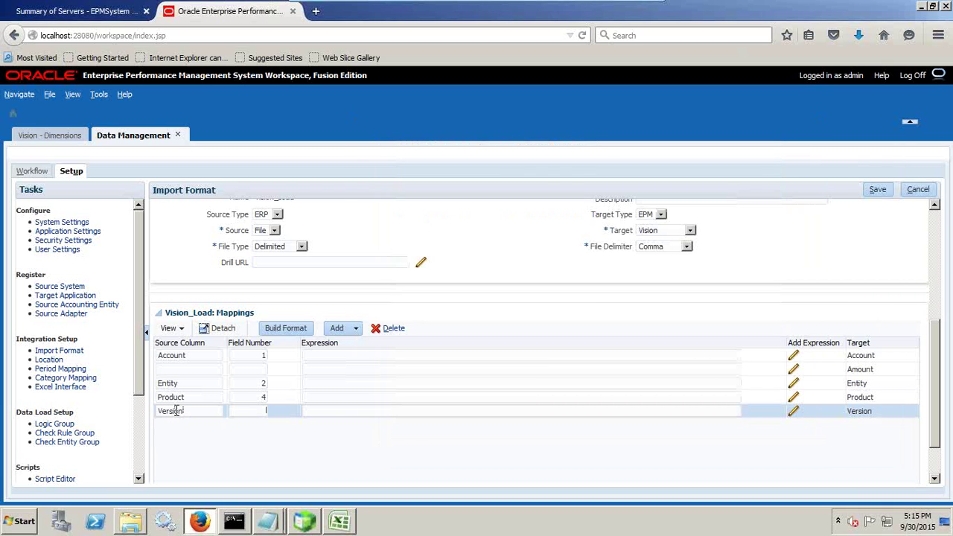
type("5")
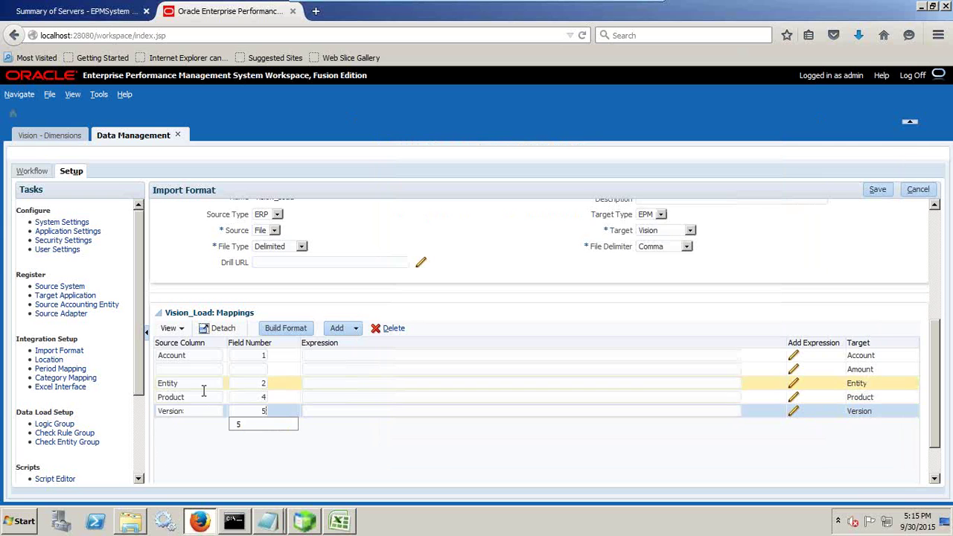
Step: Enter Amount as the source column for the Amount target and consult the PL_Load_multiple_cash file for its field position
left_click(192, 368)
type("Amount")
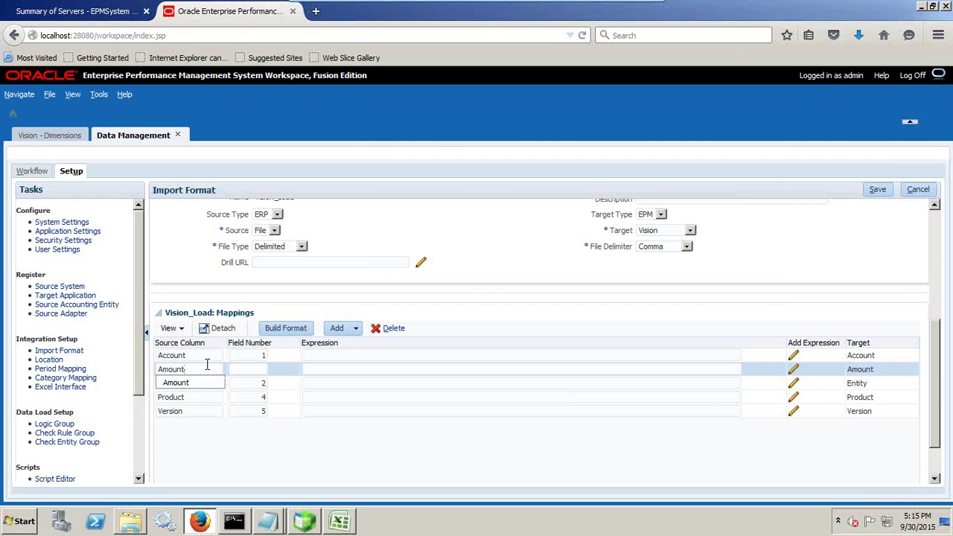
key("alt+Tab")
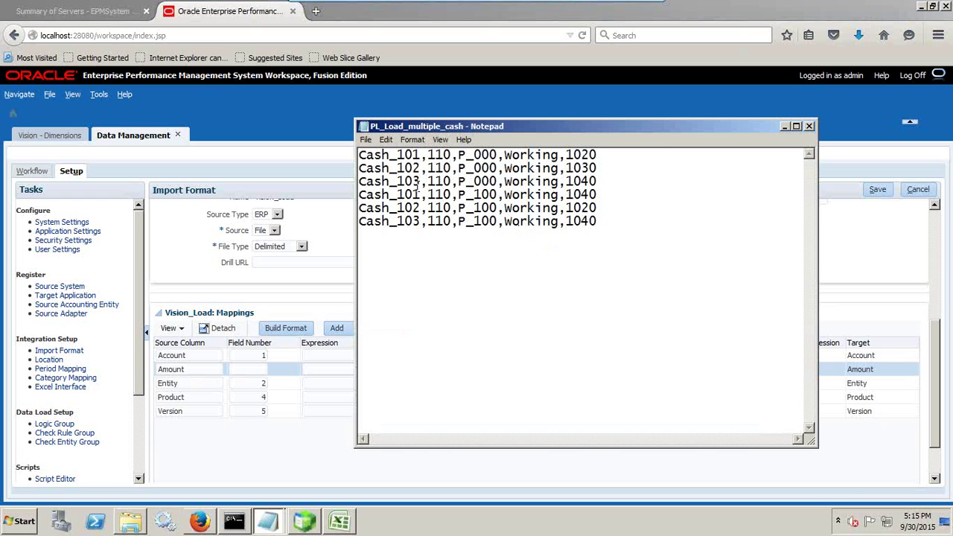
Step: Set the field numbers to 4 for Version, 3 for Product and 5 for Amount, checking them against the data file
left_click(265, 410)
type("4")
left_click(265, 398)
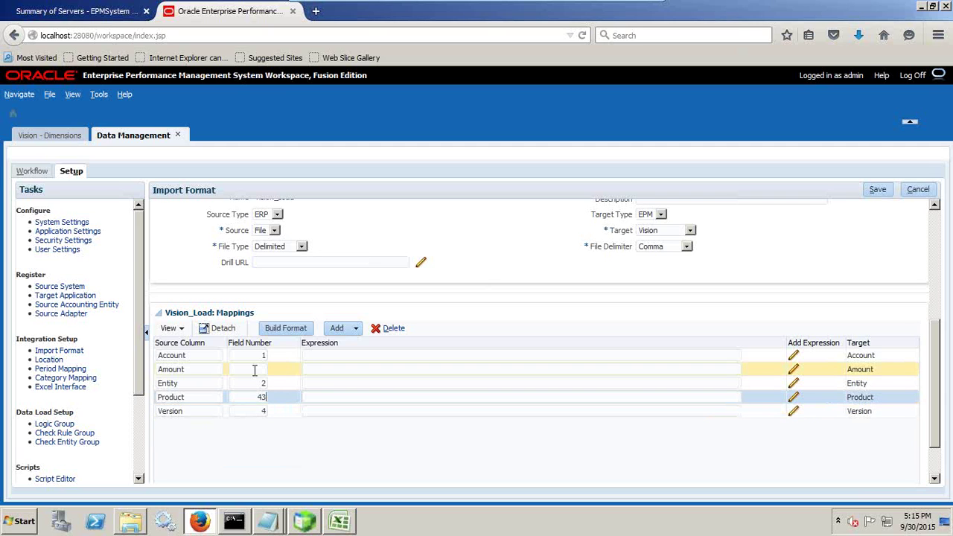
left_click(253, 370)
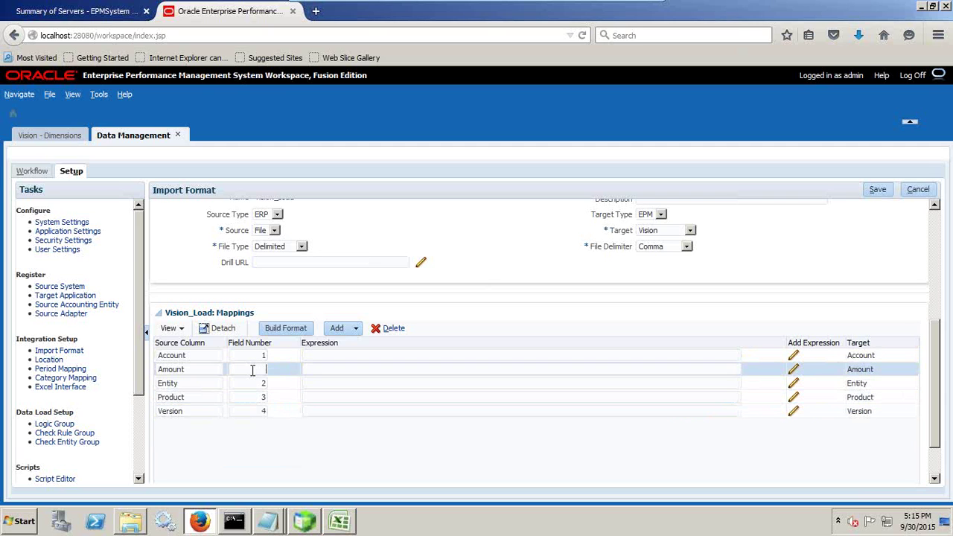
type("5")
key("alt+Tab")
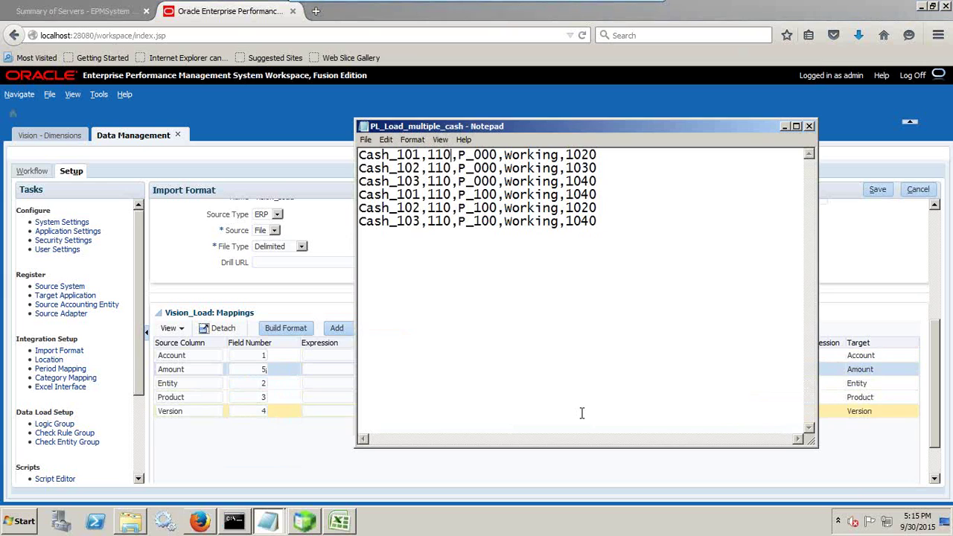
key("alt+Tab")
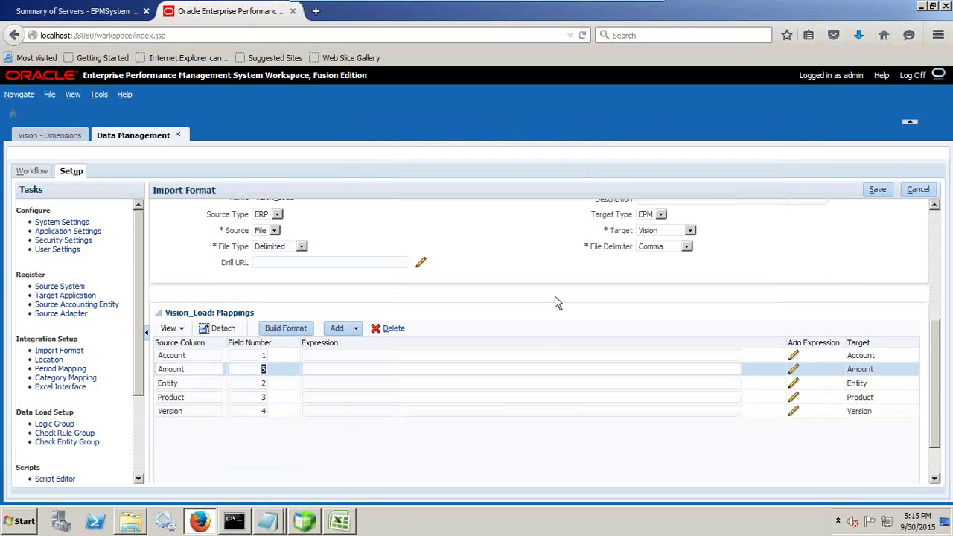
Step: Try to save the Vision_Load import format with its column mappings
scroll(628, 355, "up", 2)
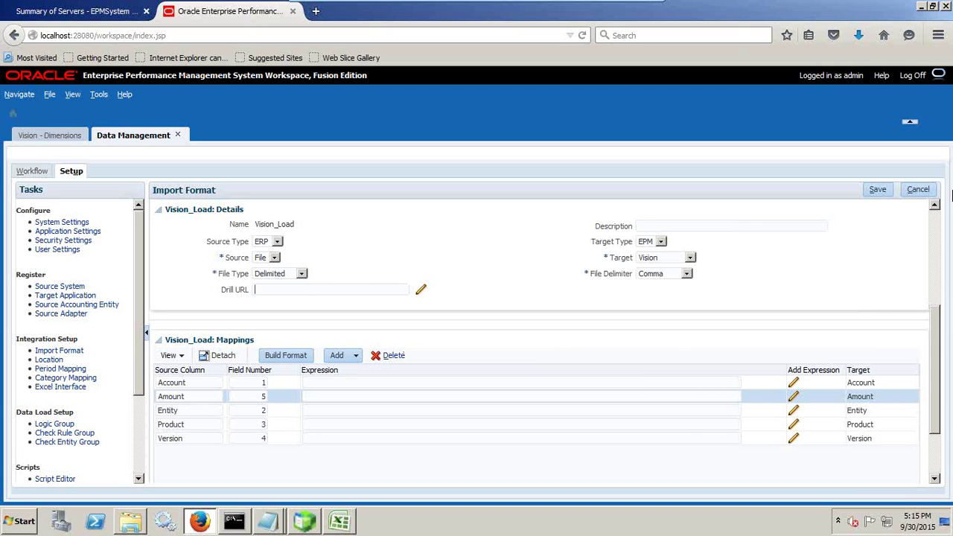
left_click(877, 191)
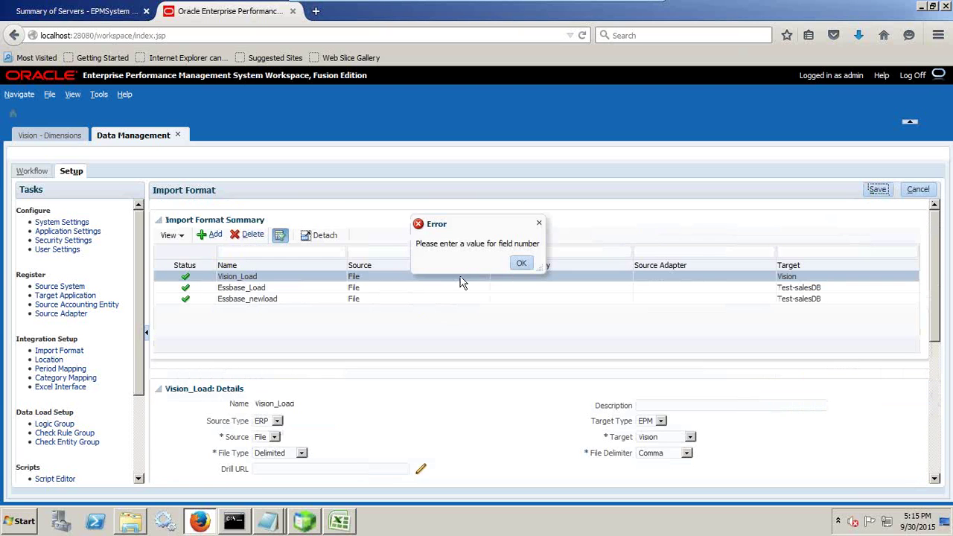
left_click(521, 263)
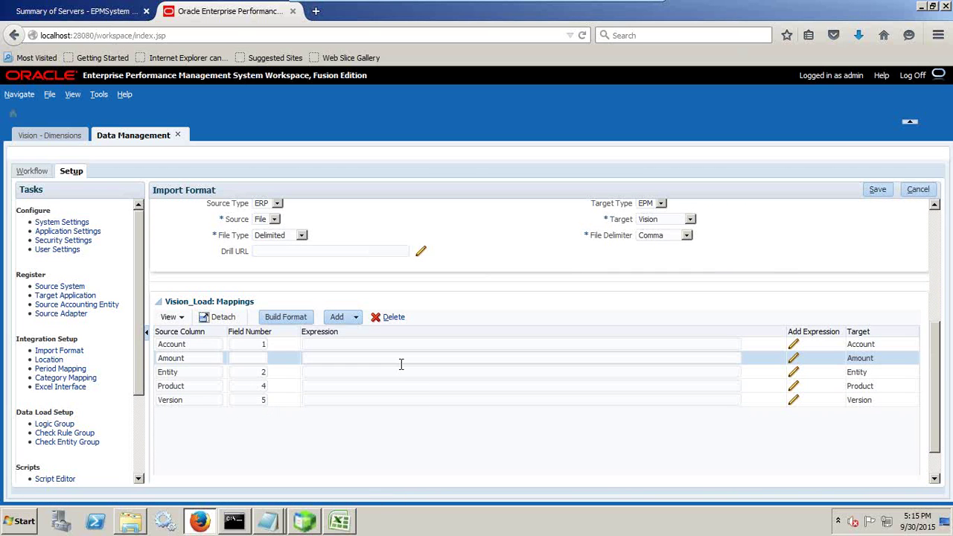
Step: Enter field numbers 5 for Amount, 3 for Product and 4 for Version per the data file, and save the import format
type("3")
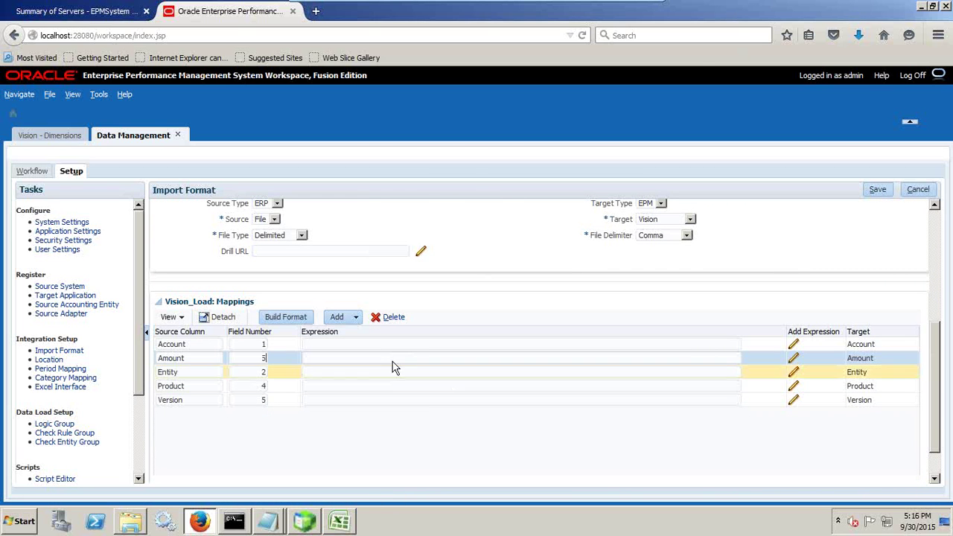
left_click(267, 521)
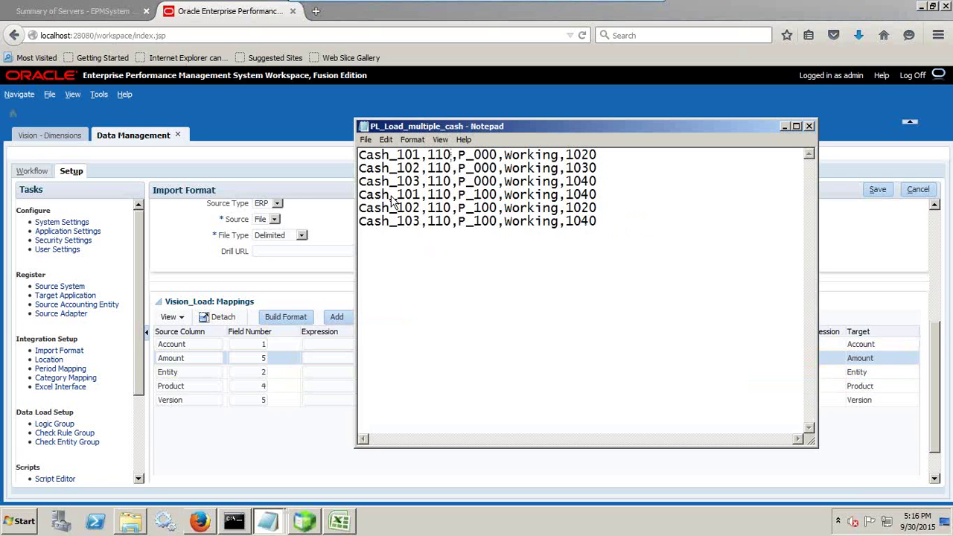
left_click(287, 389)
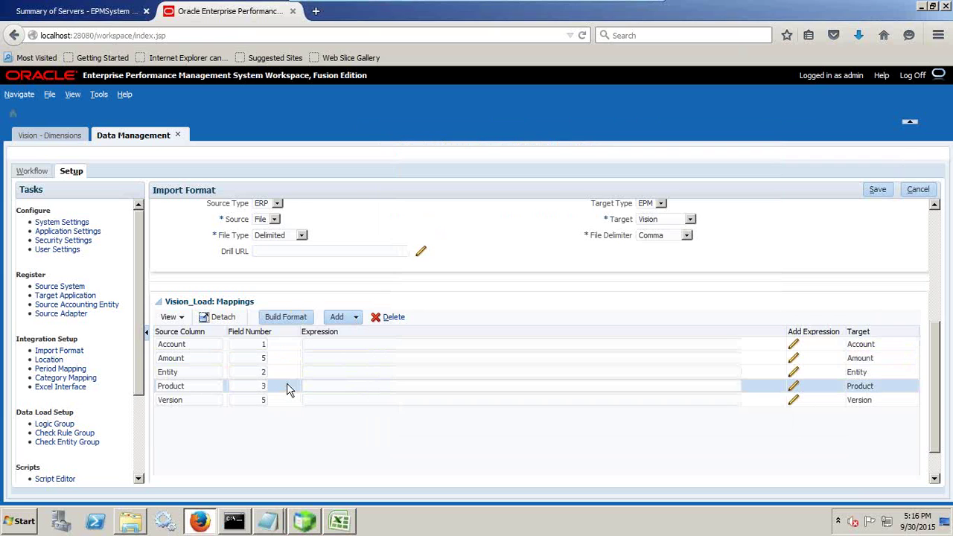
key("alt+Tab")
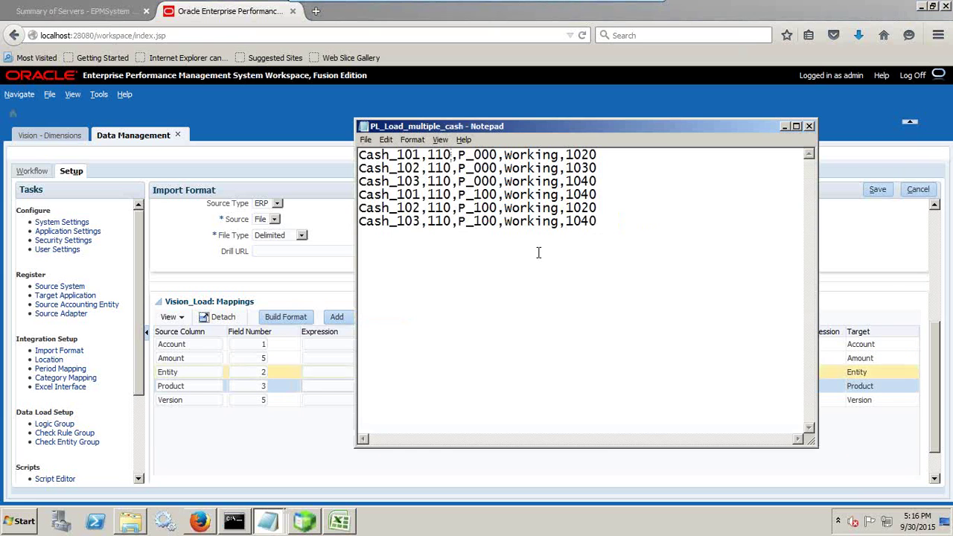
left_click(266, 401)
type("4")
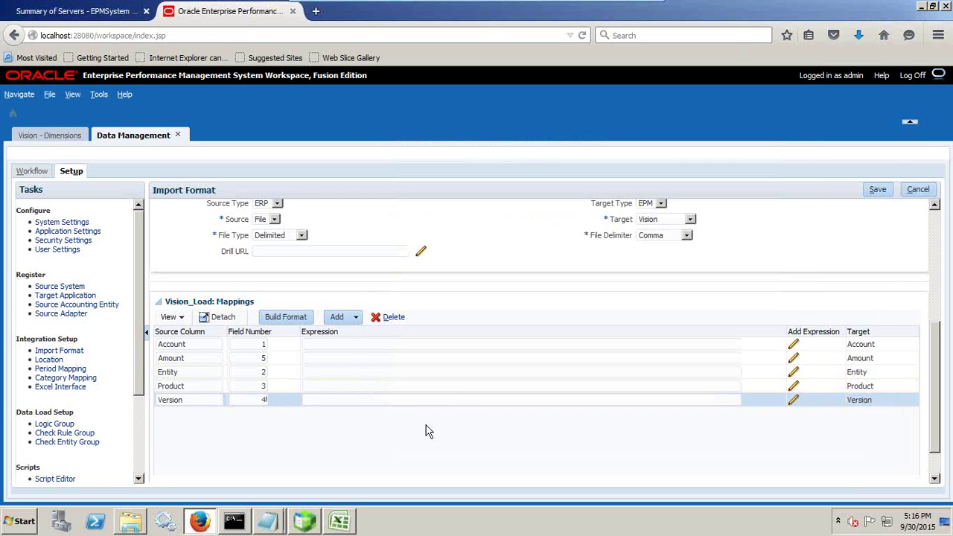
left_click(887, 191)
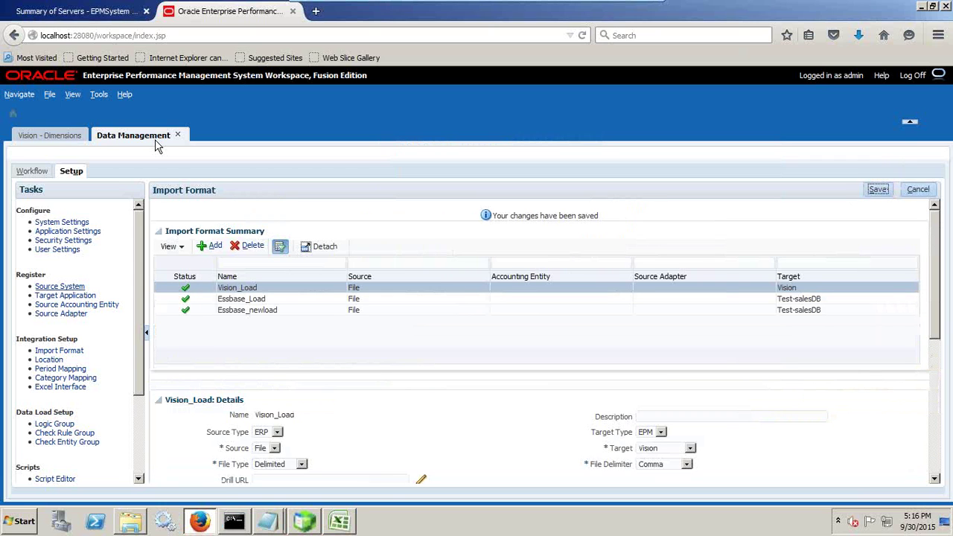
Step: Add a new location named Vision_Load in the integration setup
left_click(49, 360)
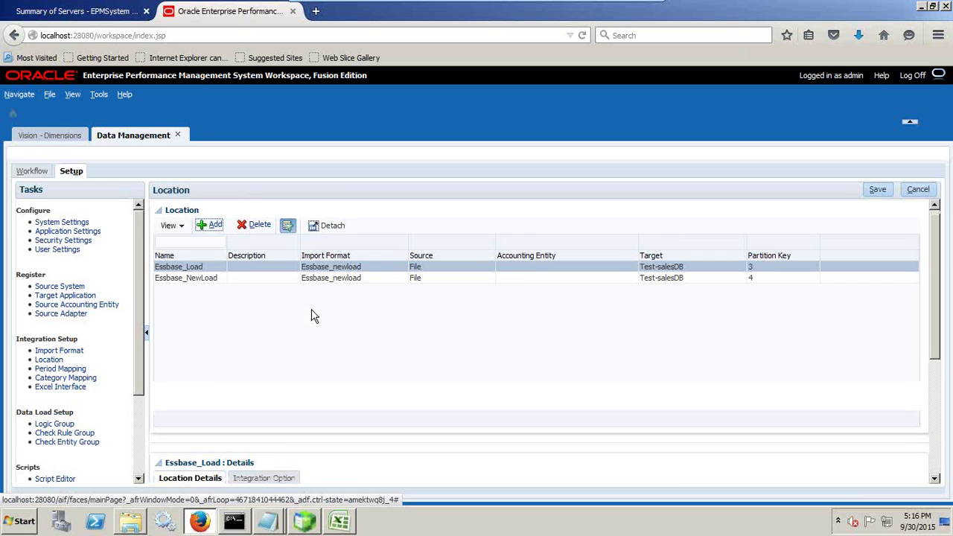
left_click(212, 232)
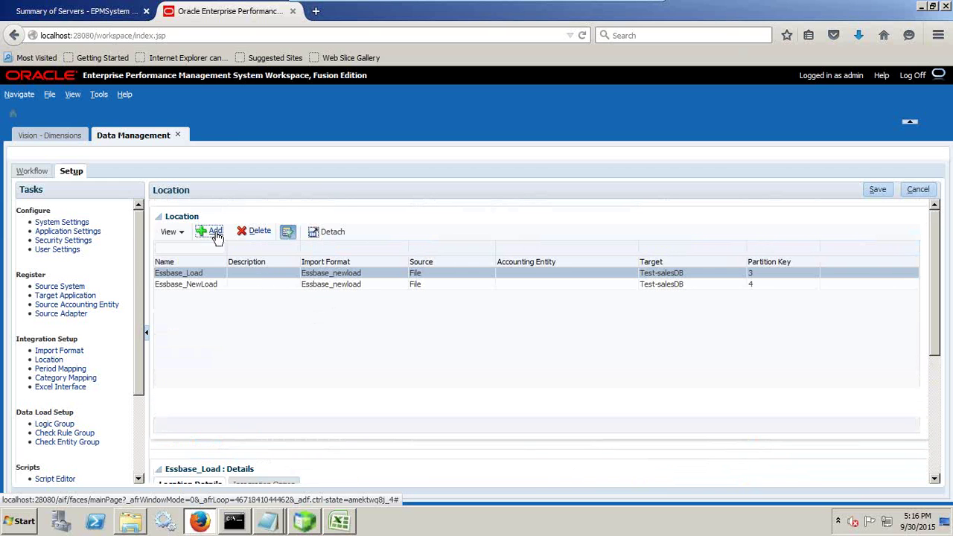
scroll(345, 331, "down", 3)
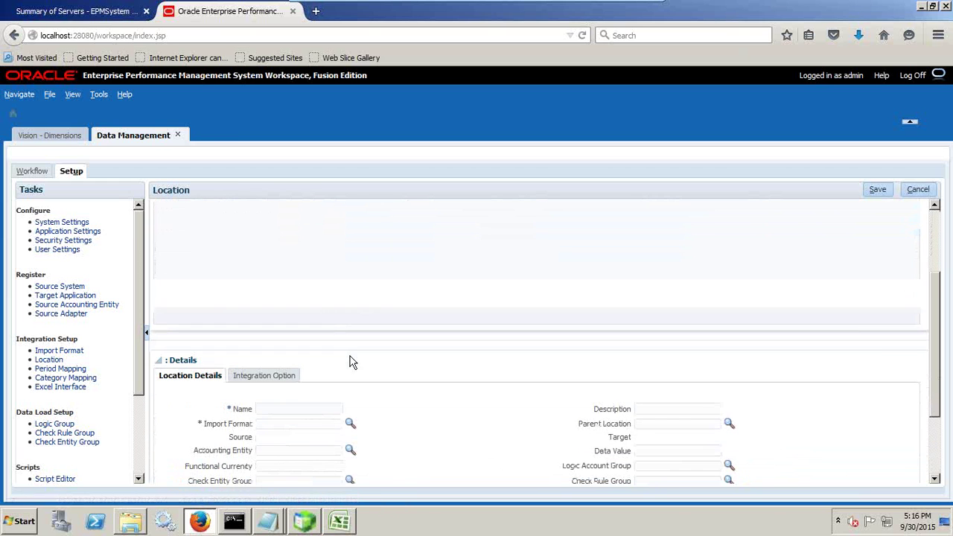
type("vision_")
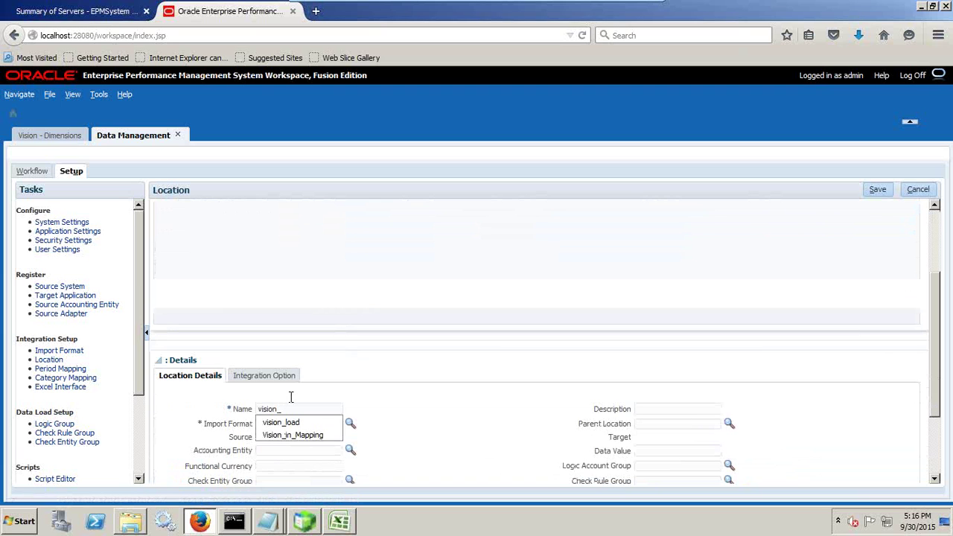
type("Load")
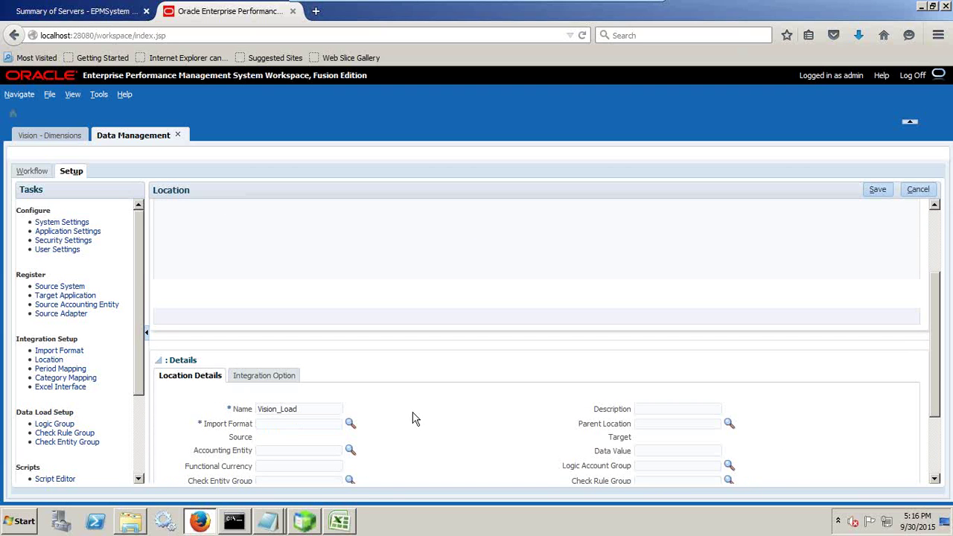
Step: Assign the Vision_Load import format to the new location and save it
left_click(350, 423)
left_click(429, 295)
left_click(536, 478)
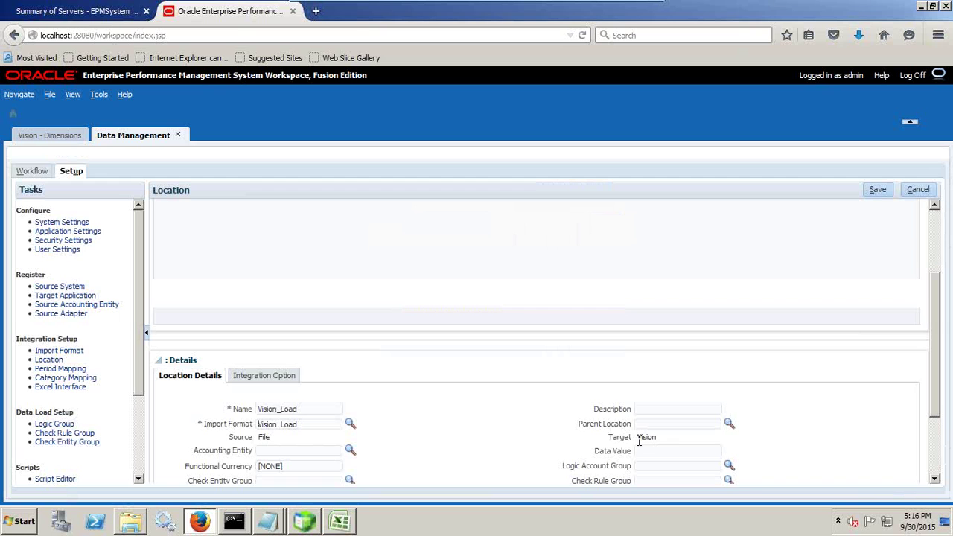
scroll(514, 424, "down", 2)
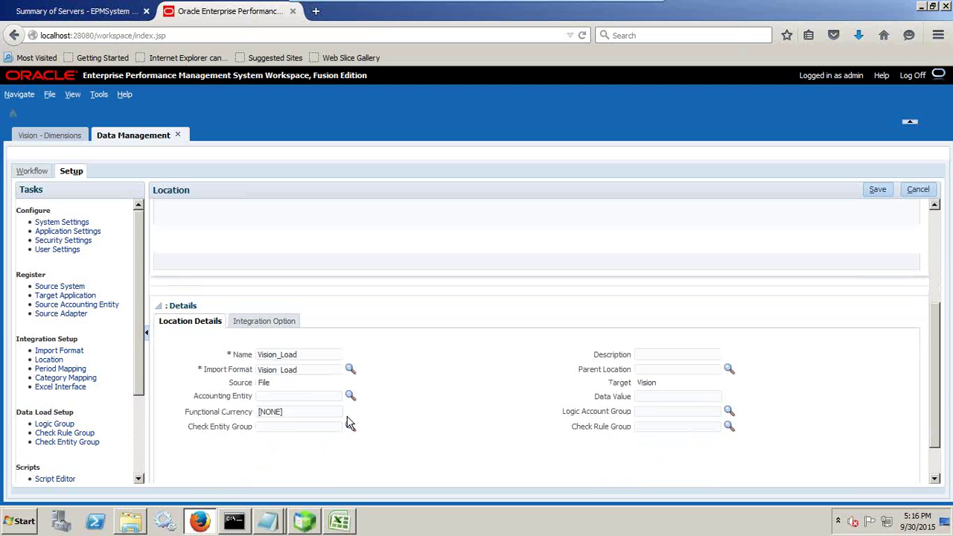
left_click(878, 189)
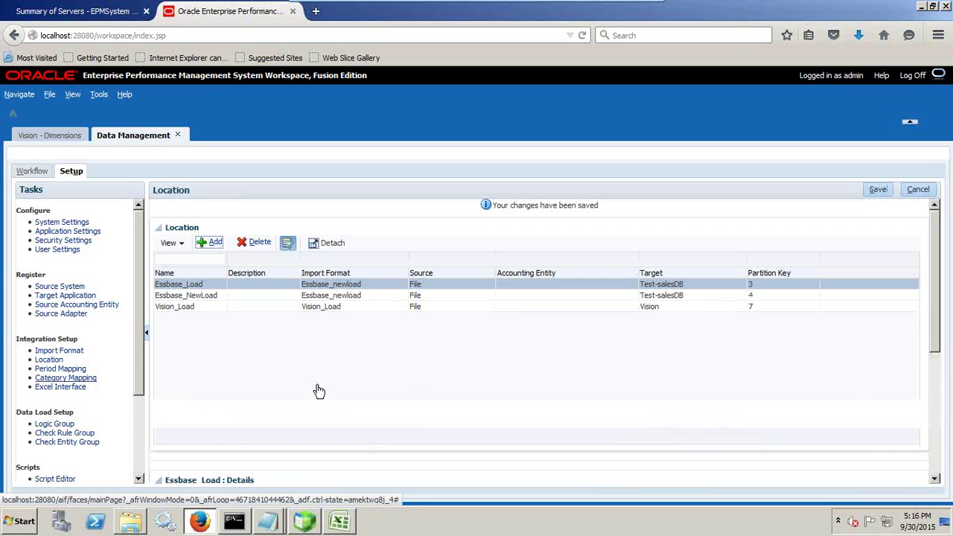
Step: Review the global period mapping for Jan FY15 in the integration setup
left_click(60, 369)
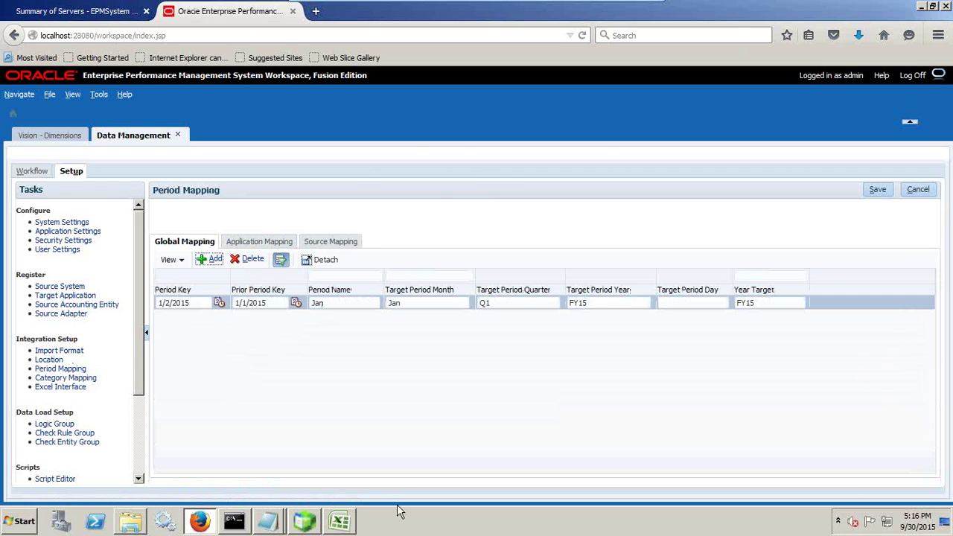
left_click(201, 525)
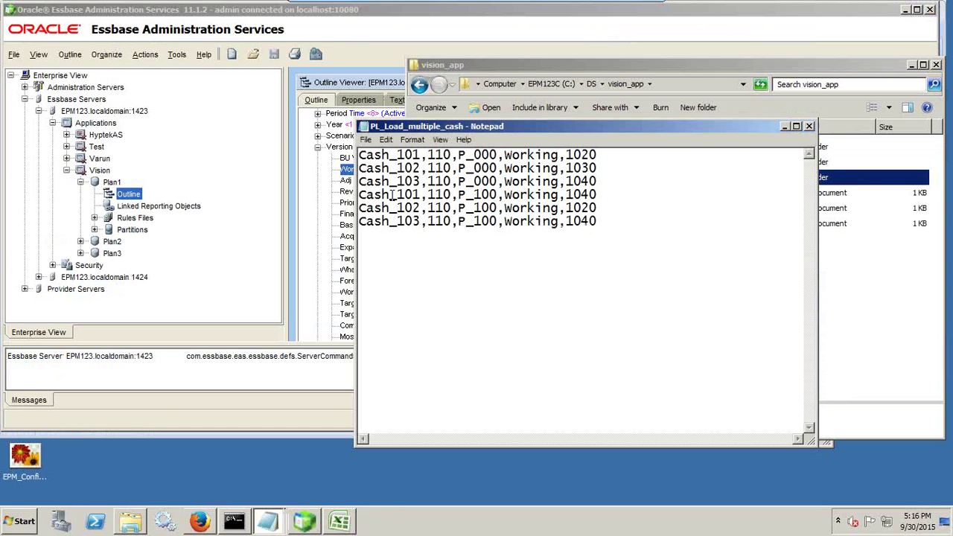
left_click(201, 525)
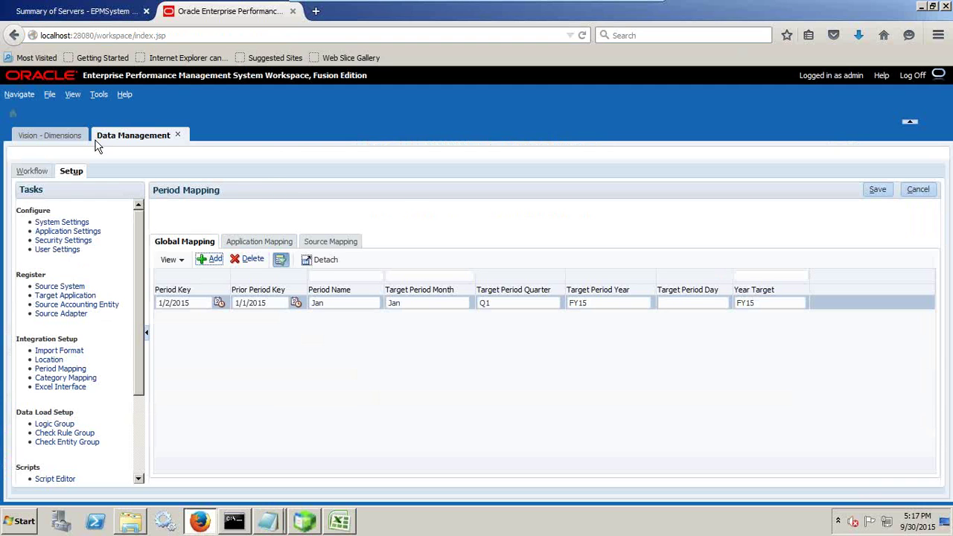
Step: Check the Jan member under YearTotal and Q1 in the Period dimension of the Vision application
left_click(52, 136)
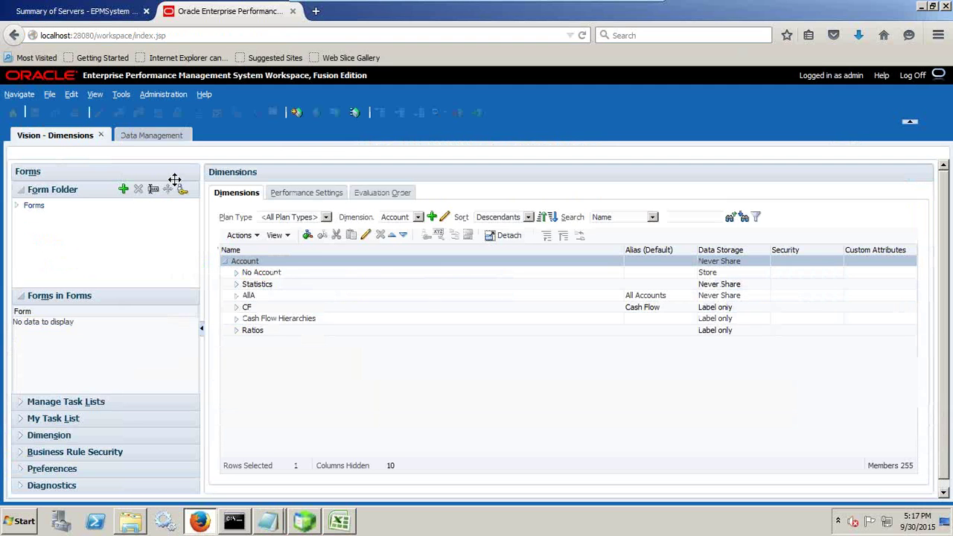
left_click(418, 217)
left_click(403, 253)
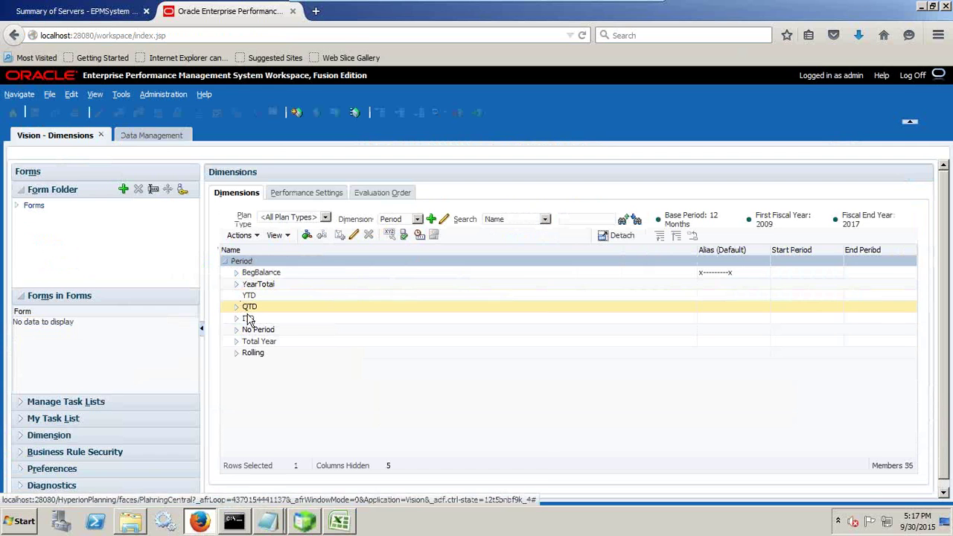
left_click(236, 285)
left_click(247, 296)
left_click(266, 308)
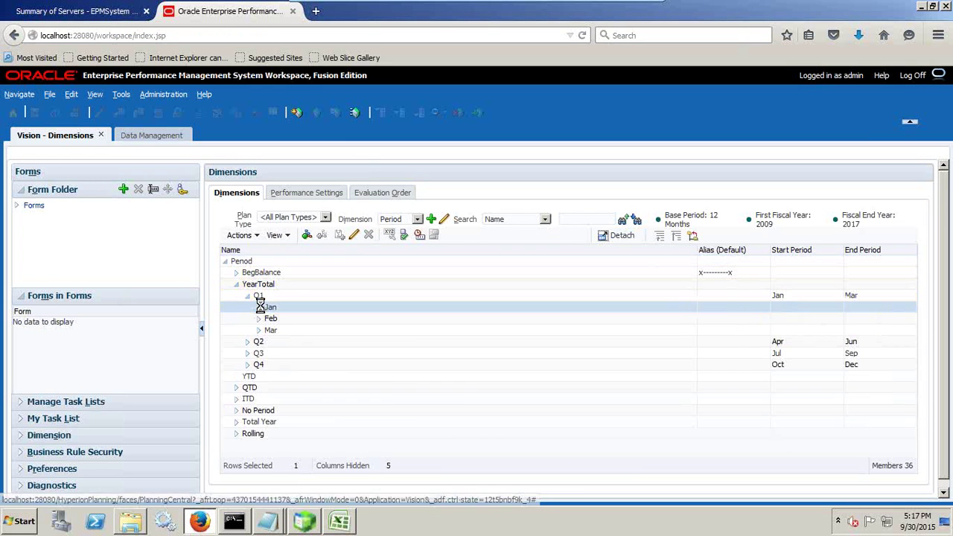
Step: Check the FY15 member in Vision's Year dimension and return to the period mapping in Data Management
left_click(403, 219)
left_click(398, 286)
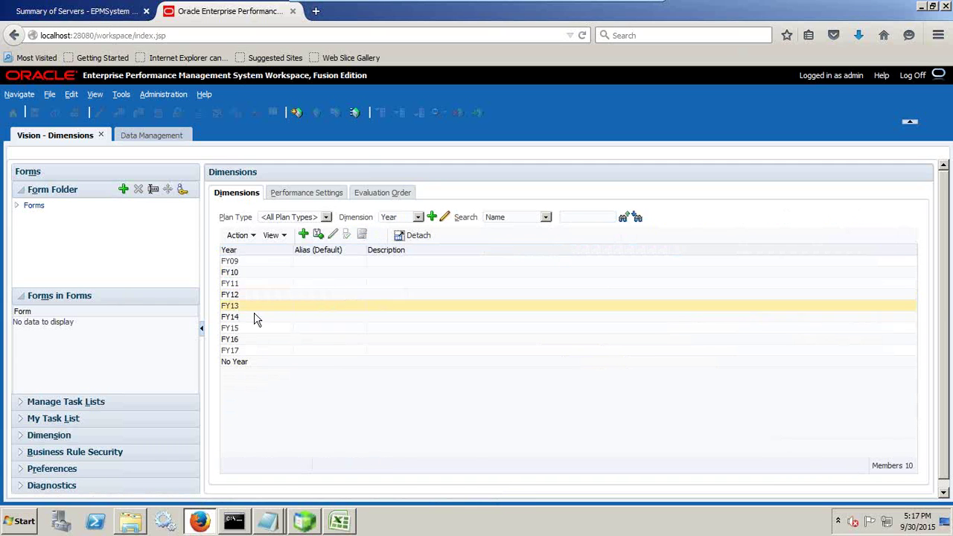
left_click(236, 329)
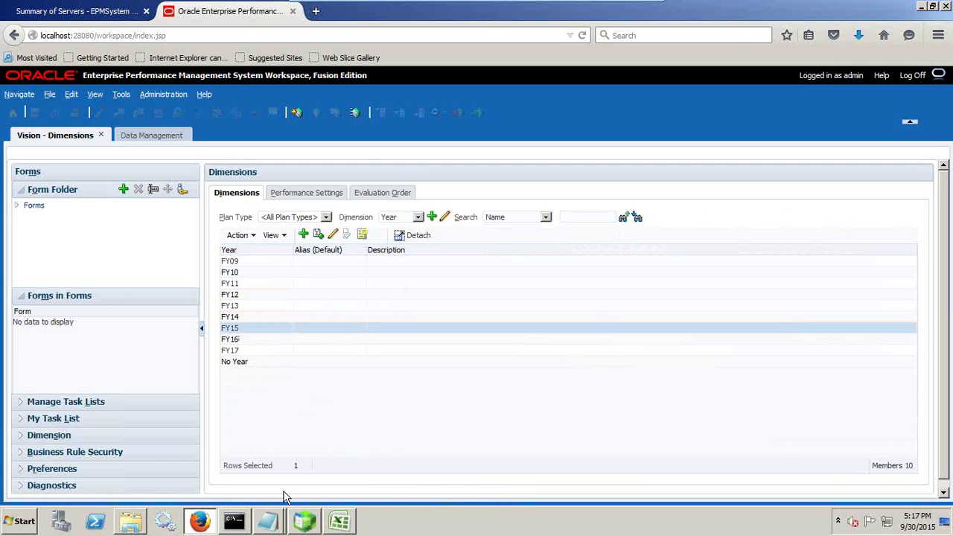
left_click(152, 135)
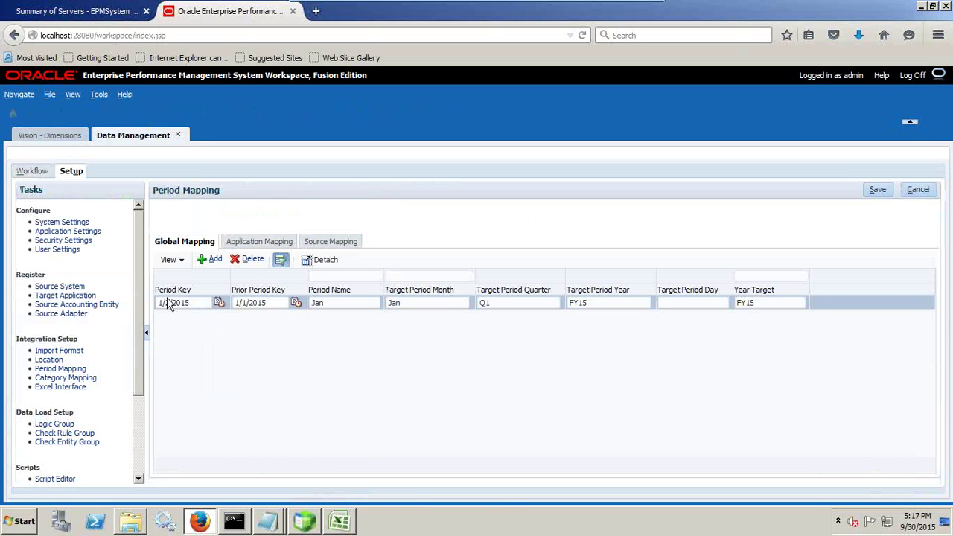
Step: Review the global category mapping for Actual and its available frequency options
left_click(75, 378)
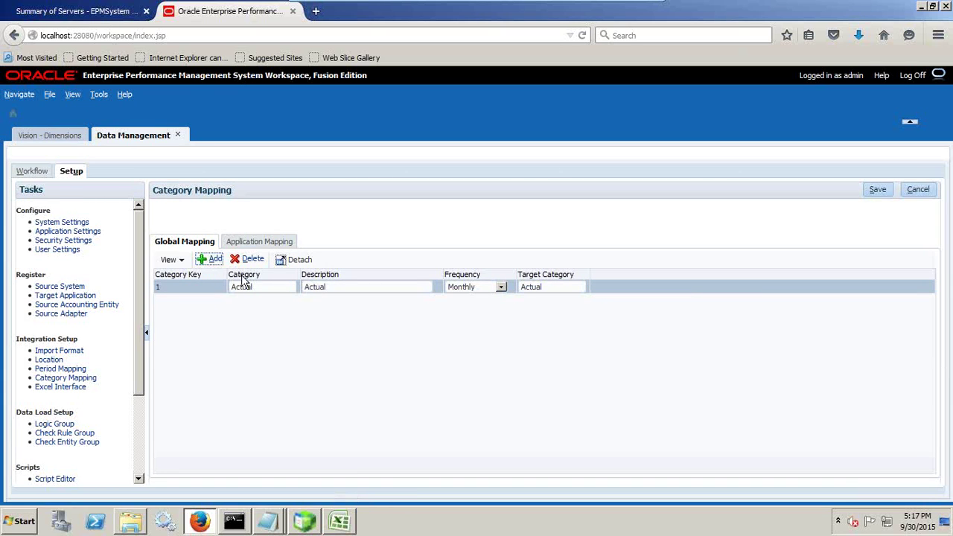
left_click(468, 290)
left_click(467, 291)
left_click(467, 290)
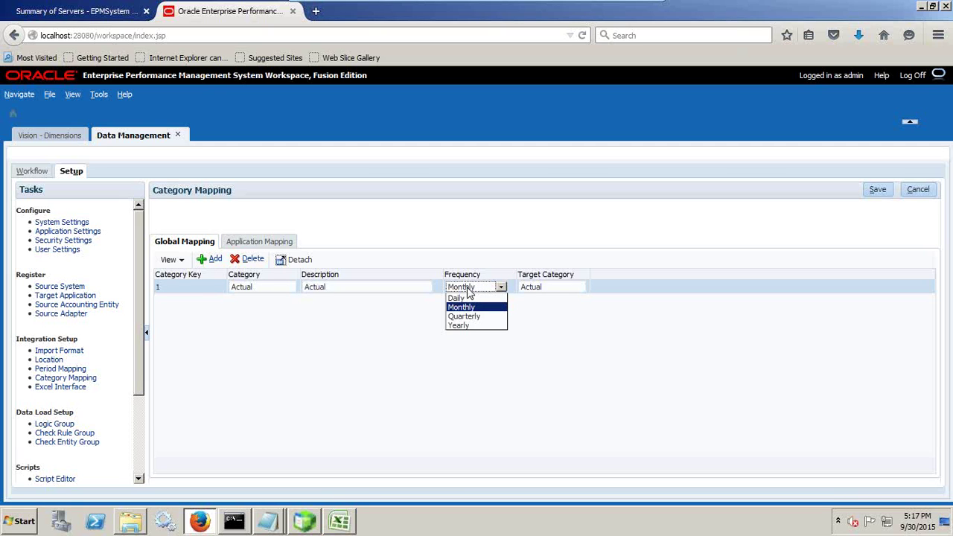
left_click(565, 273)
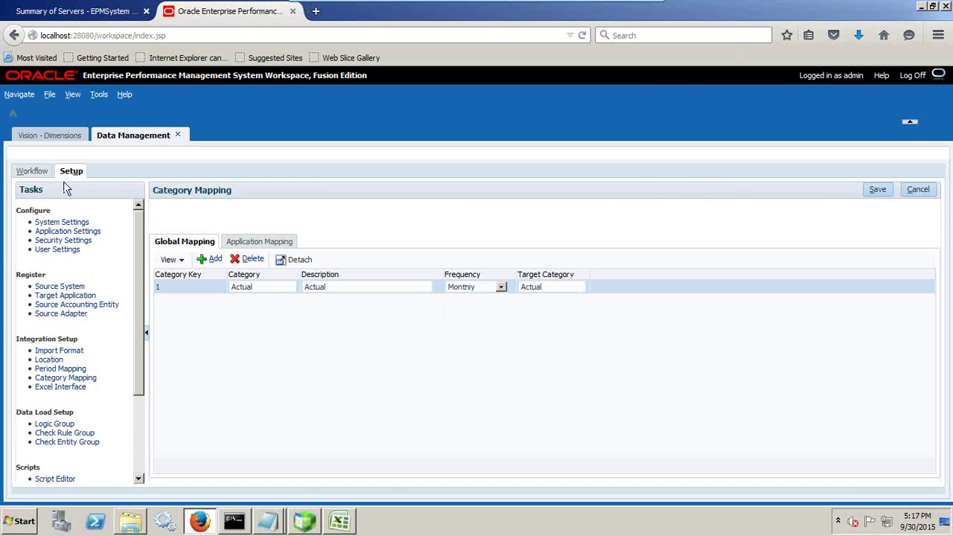
Step: Open the data load mappings in the workflow, set the point of view's location to Vision_Load and choose the Account dimension
left_click(28, 170)
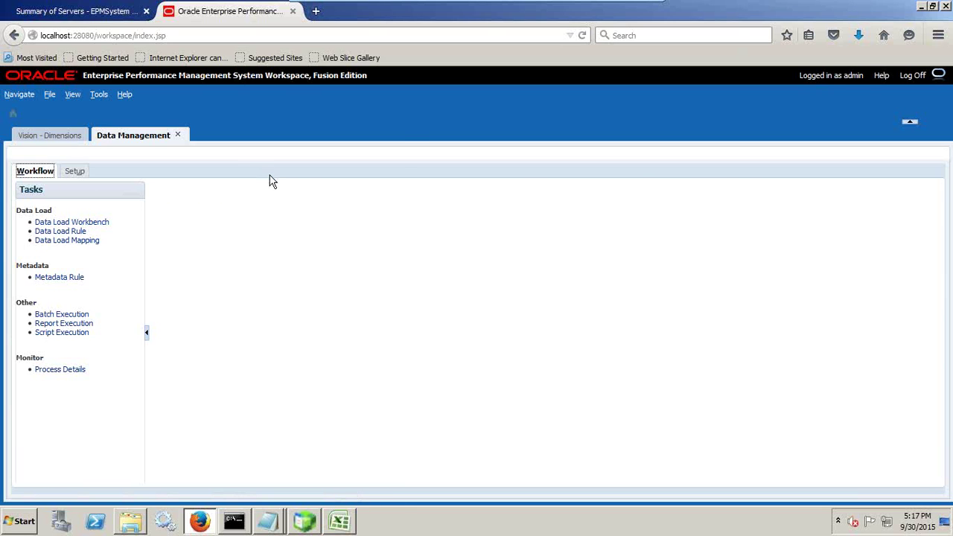
left_click(89, 240)
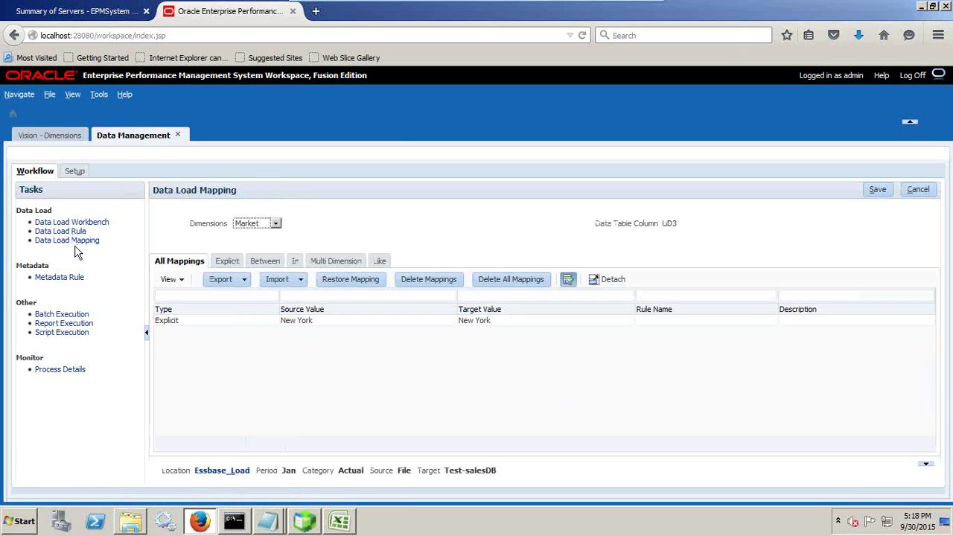
left_click(215, 470)
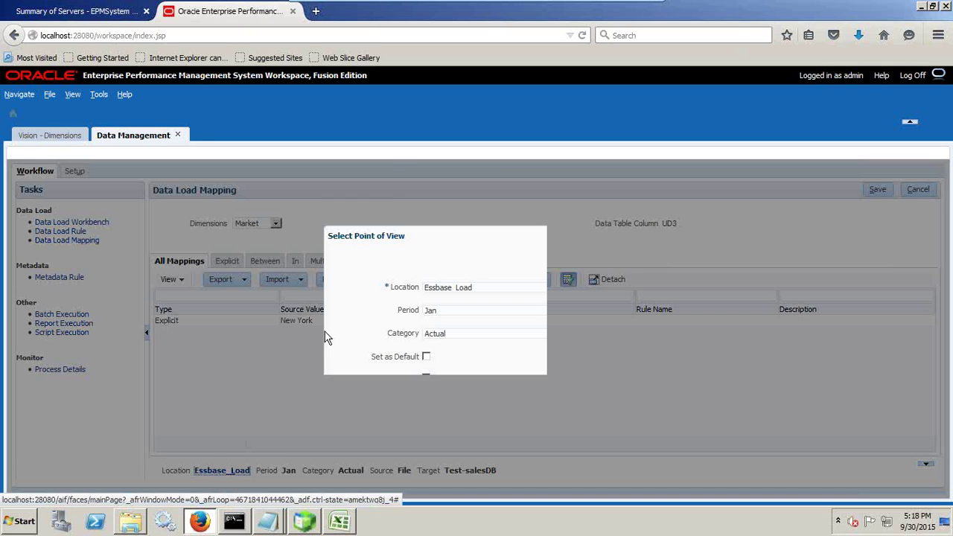
left_click(587, 286)
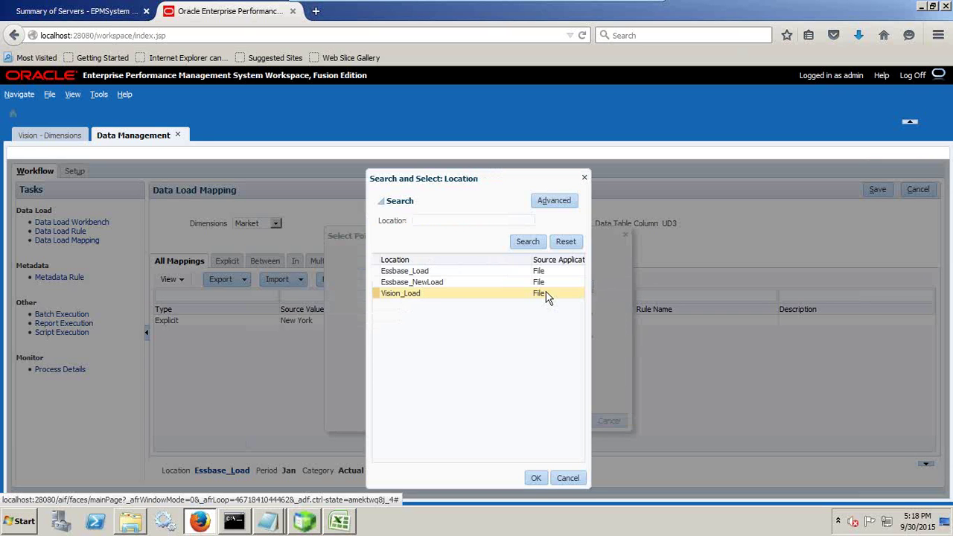
left_click(434, 294)
left_click(536, 478)
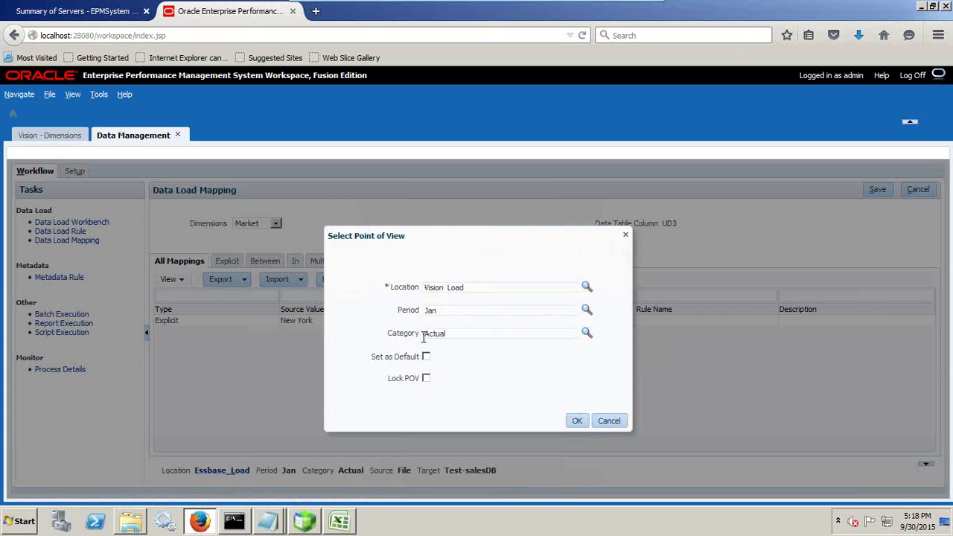
left_click(572, 419)
left_click(257, 226)
left_click(256, 239)
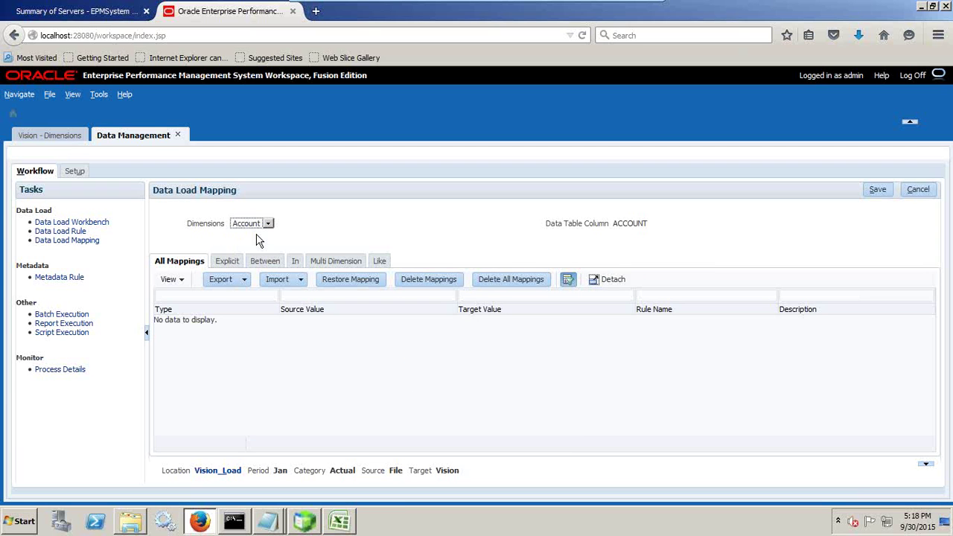
Step: Review the cash accounts in the PL_Load_multiple_cash file and the untitled note that combines Cash_101, Cash_102 and Cash_103 into Cash
left_click(268, 521)
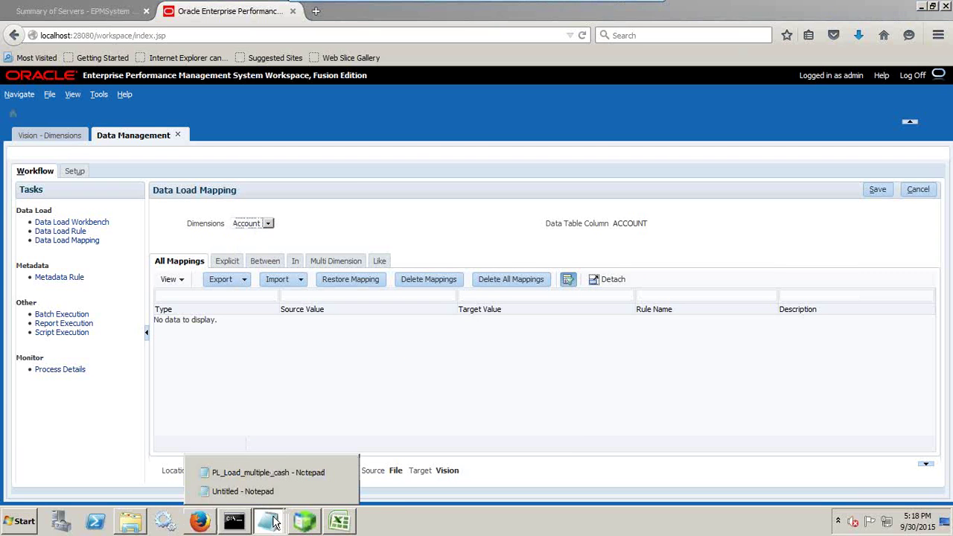
left_click(277, 474)
left_click(267, 521)
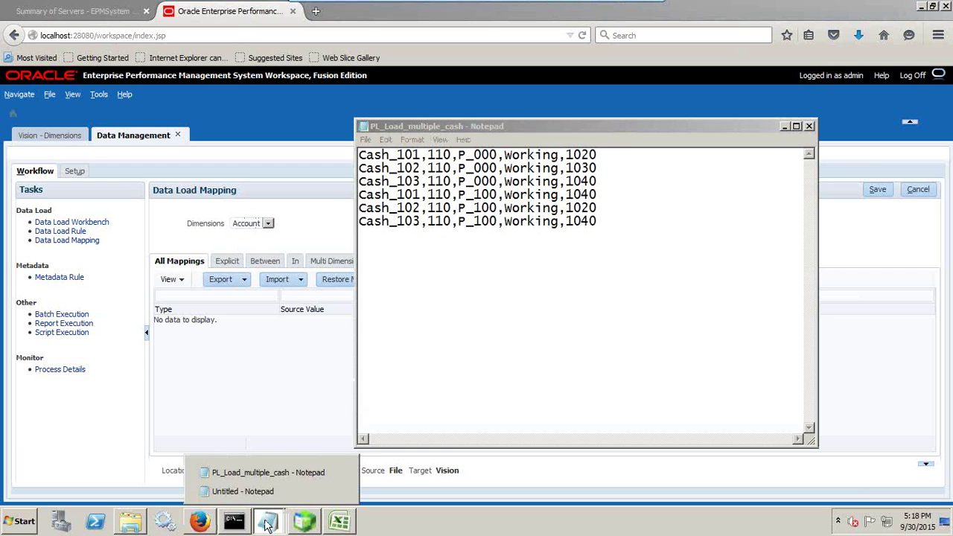
left_click(273, 490)
left_click_drag(520, 127, 498, 243)
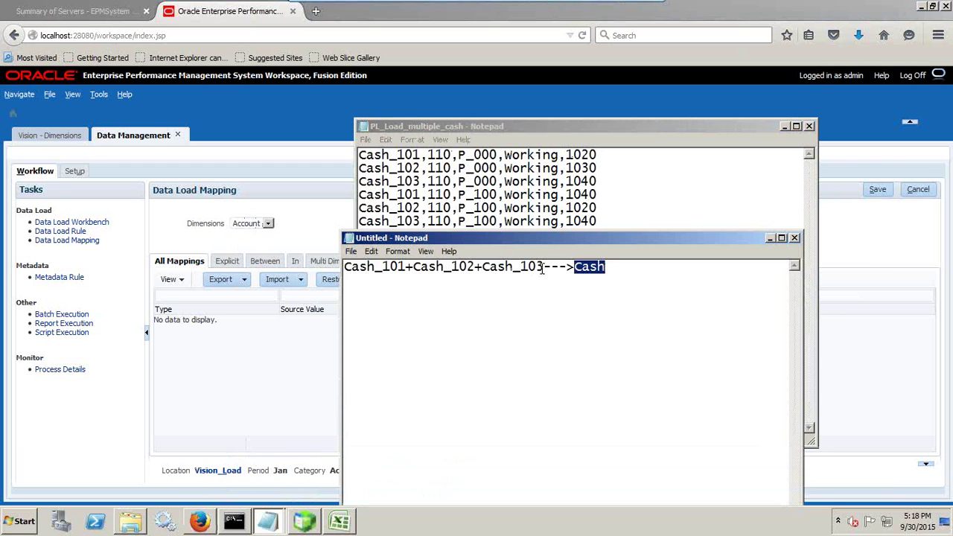
Step: Add an In mapping for the Account dimension with the source value Cash_101+Cash_102+Cash_10 copied from the note
left_click(295, 262)
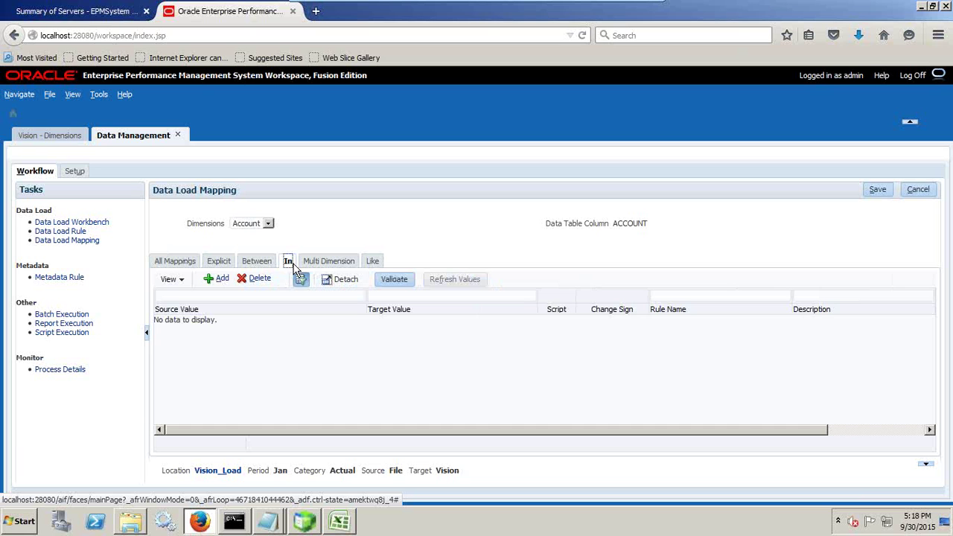
left_click(220, 278)
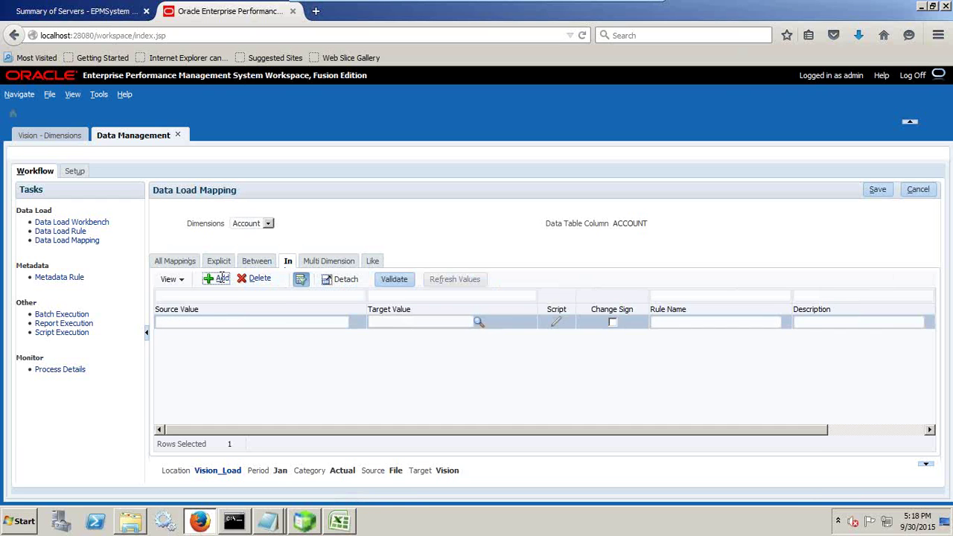
key("alt+Tab")
left_click_drag(538, 267, 297, 265)
key("ctrl+c")
left_click(210, 320)
key("ctrl+v")
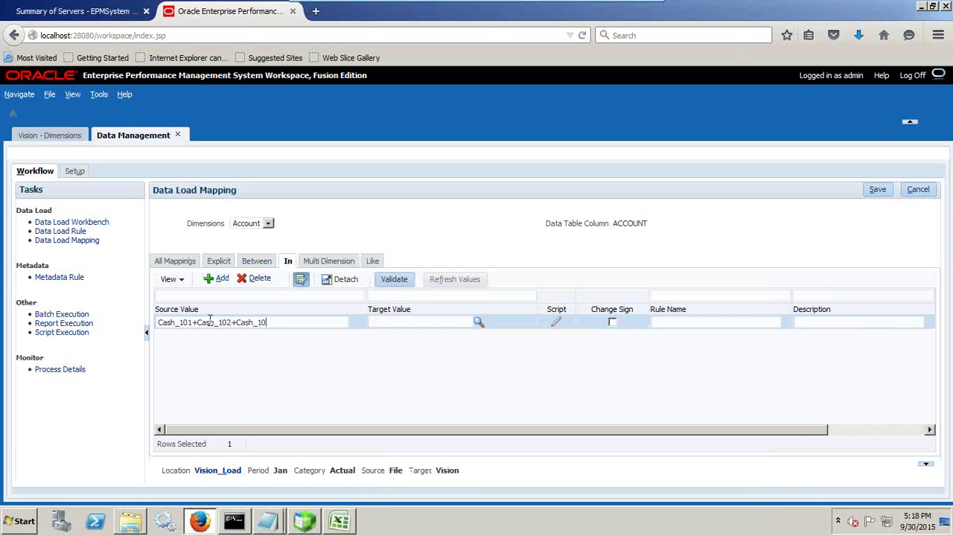
Step: Replace the plus signs in the mapping's source value with commas so it reads Cash_101,Cash_102,Cash_10
key("Delete")
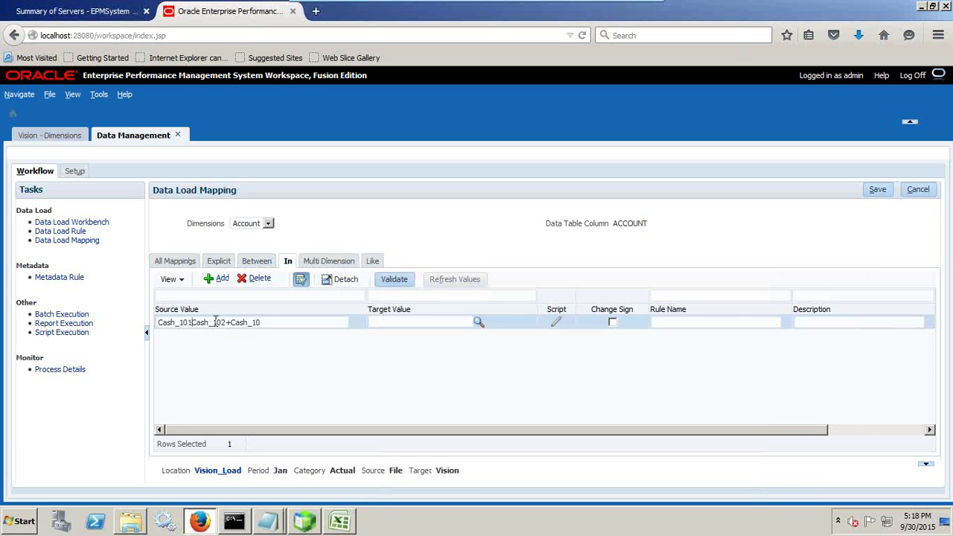
type(",")
key("Delete")
type(",")
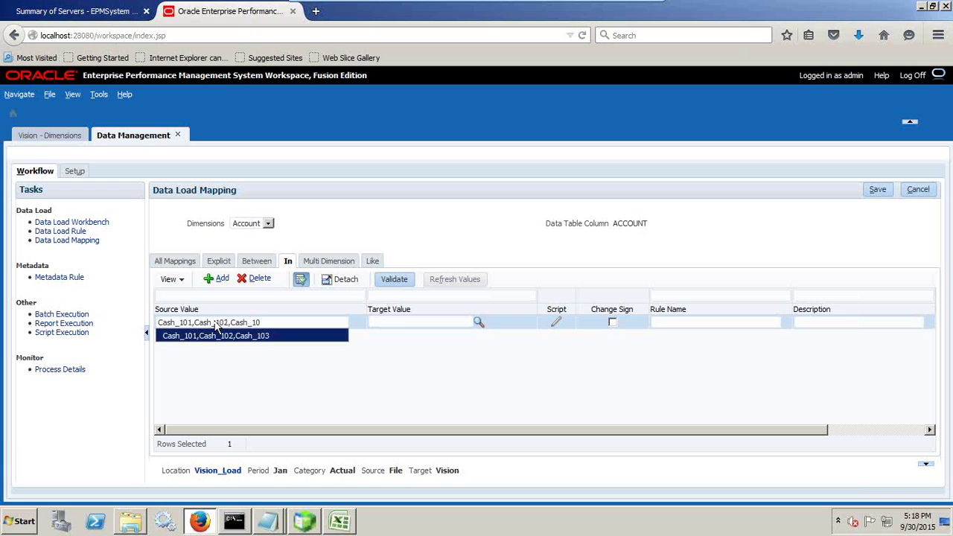
Step: Open the member selection for the mapping's target value and refresh the Account members in Online execution mode
left_click(404, 321)
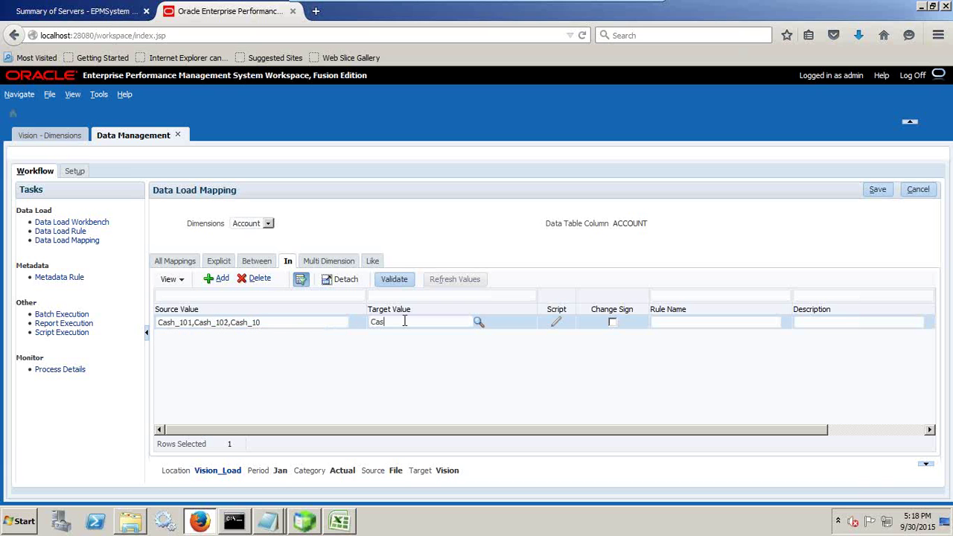
left_click(479, 322)
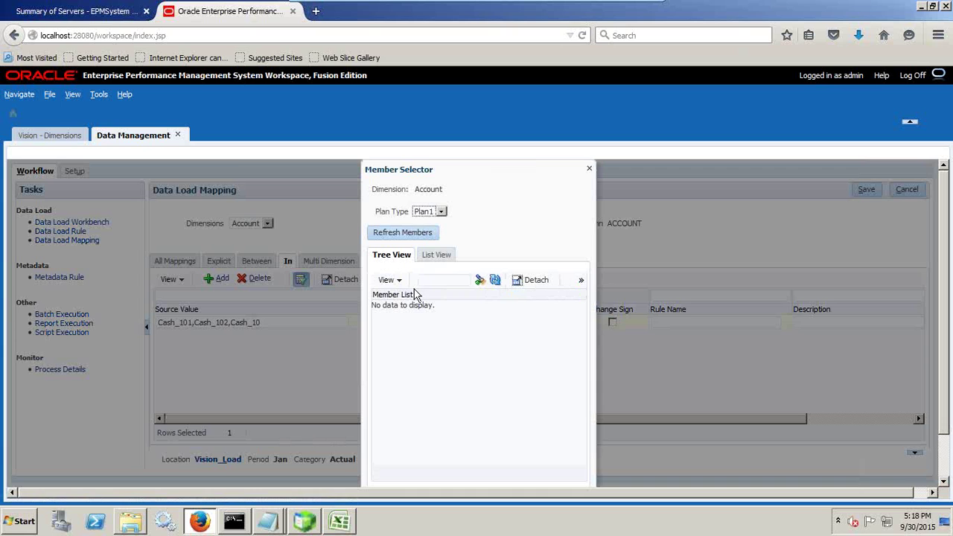
left_click(495, 281)
left_click(413, 234)
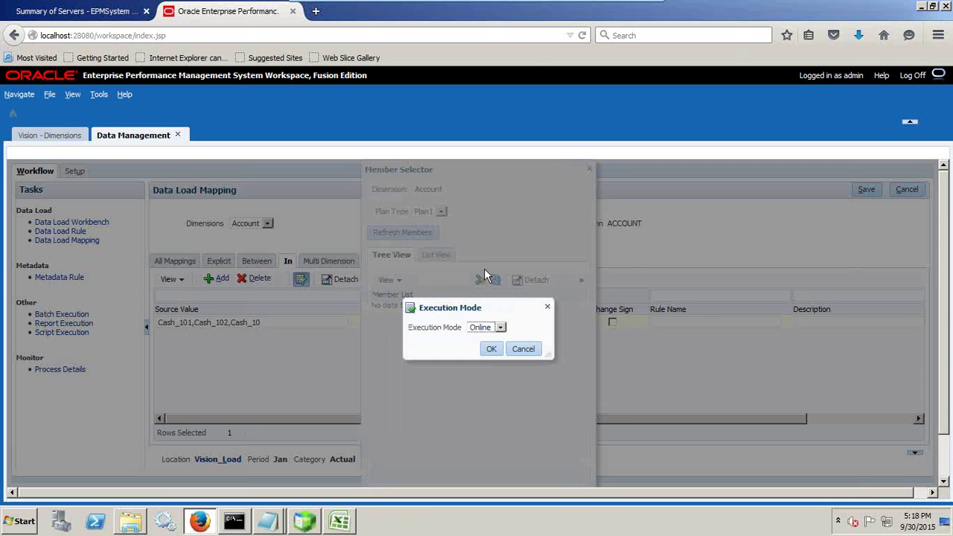
left_click(492, 350)
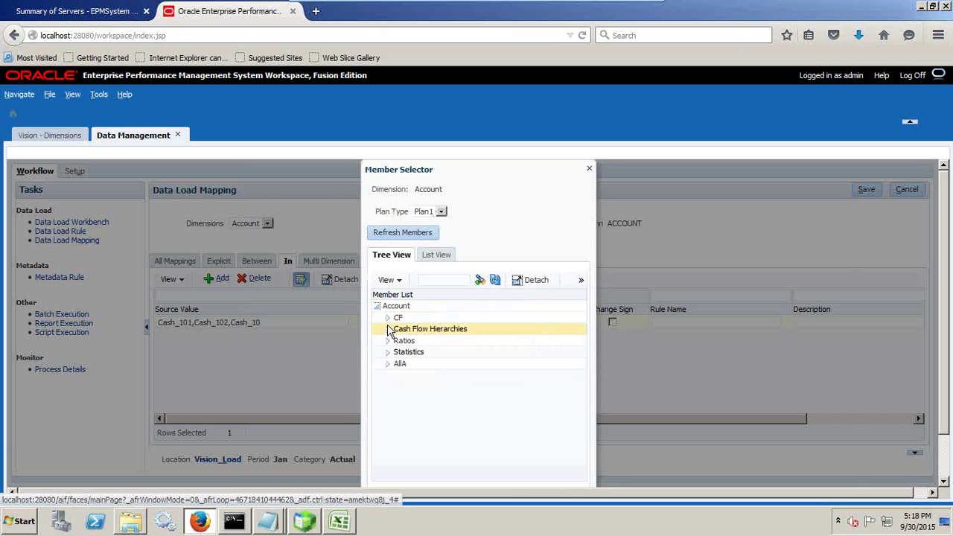
Step: Expand the Account hierarchy through AllA, BS, 1001, 1010 and 1100 and select member 1110
left_click(387, 318)
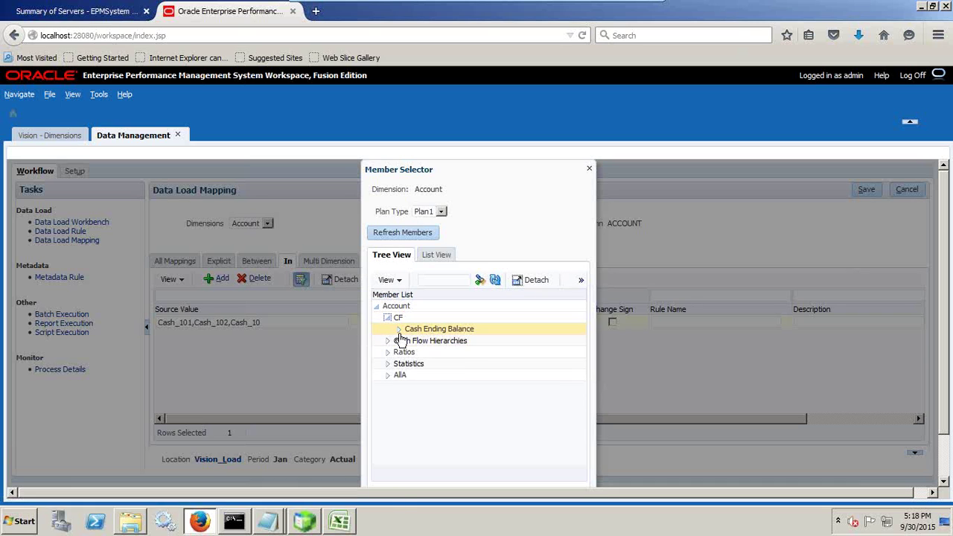
left_click(398, 329)
left_click(387, 365)
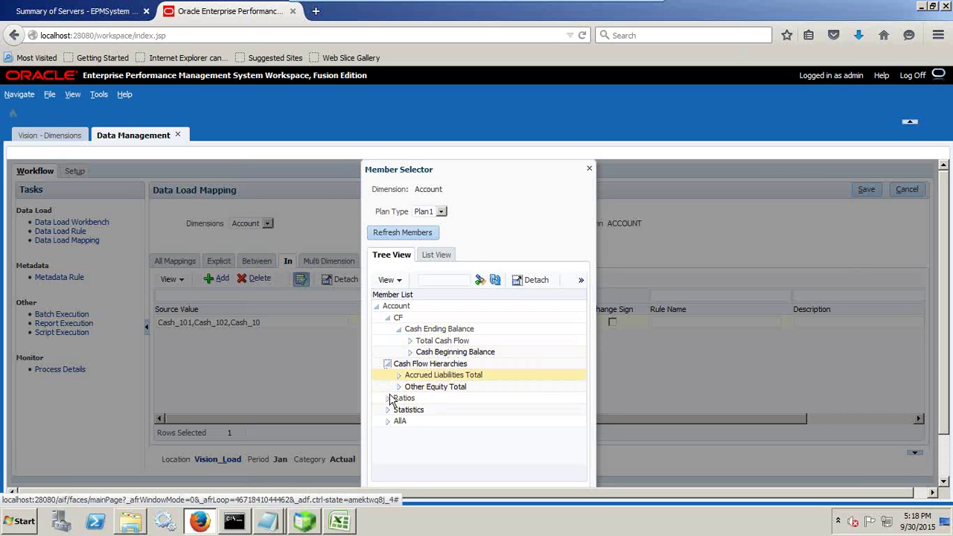
left_click(398, 386)
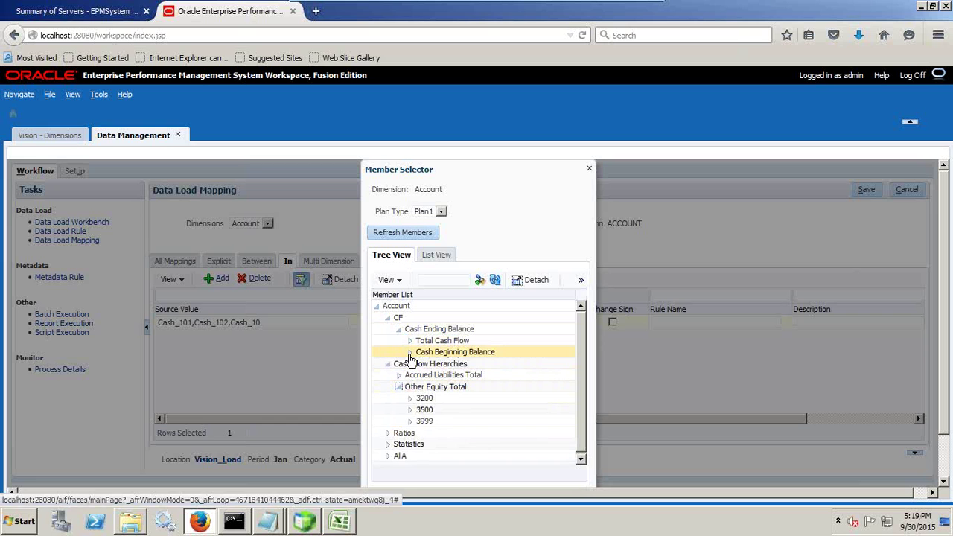
scroll(526, 379, "down", 1)
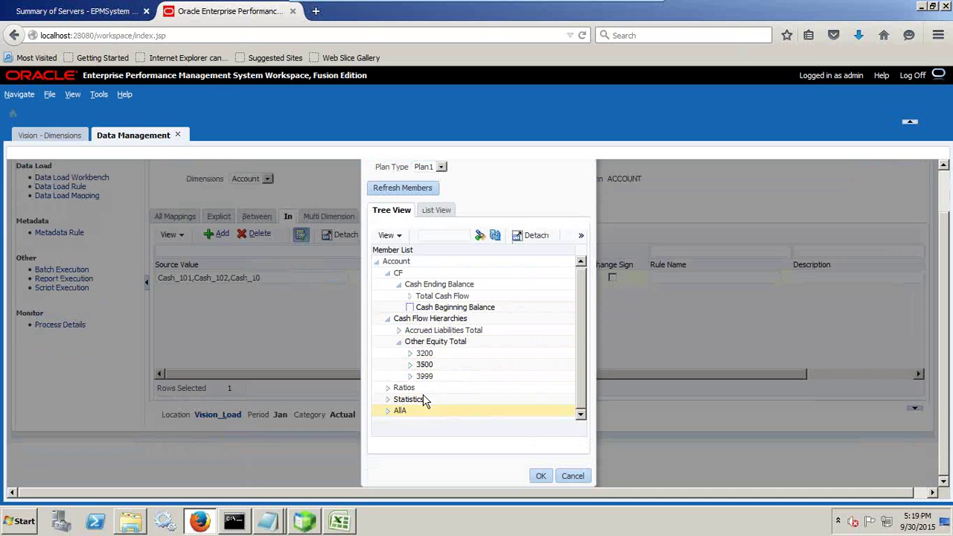
left_click(387, 411)
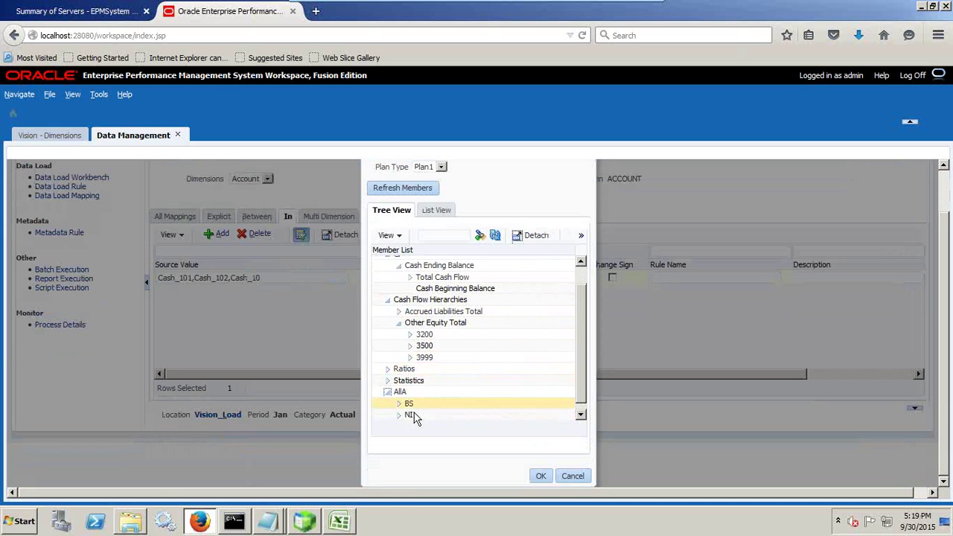
left_click(401, 406)
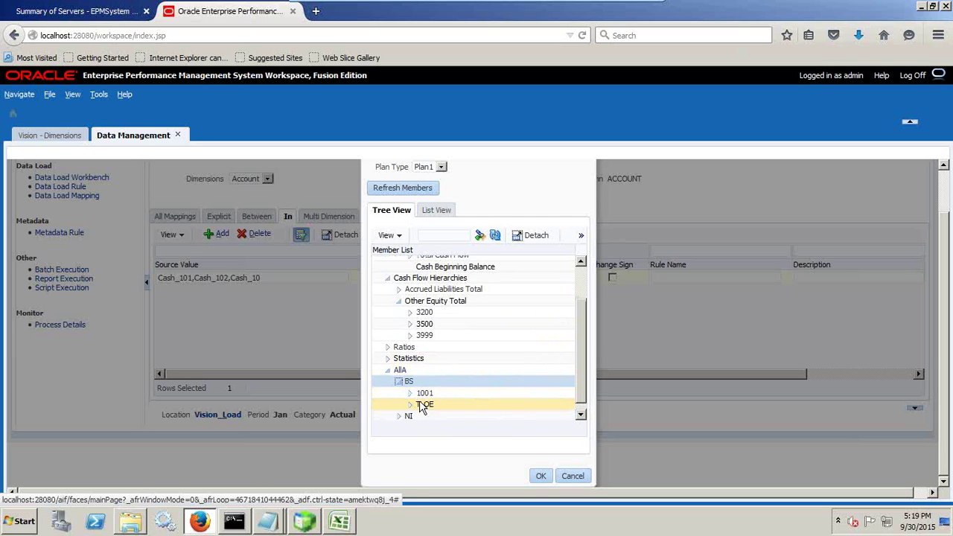
left_click(419, 402)
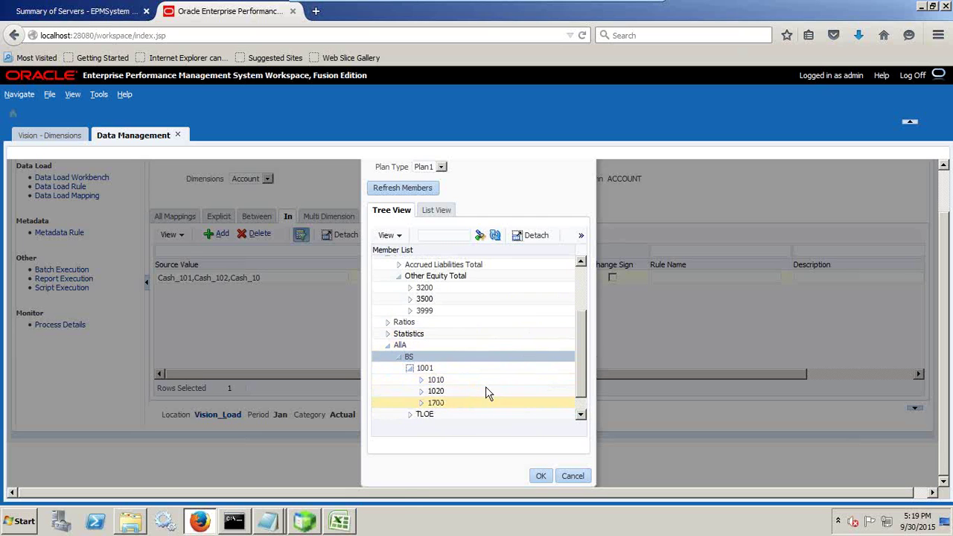
left_click(422, 380)
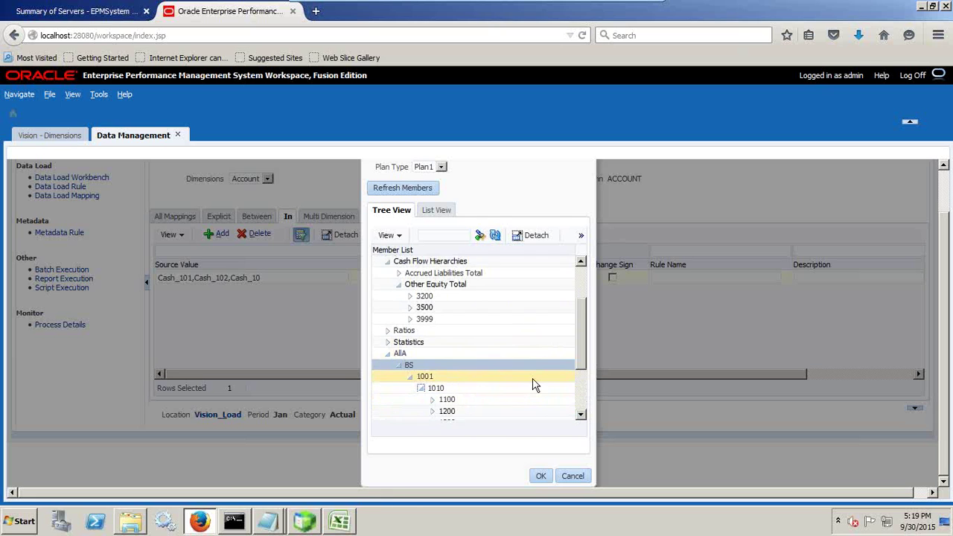
left_click(444, 395)
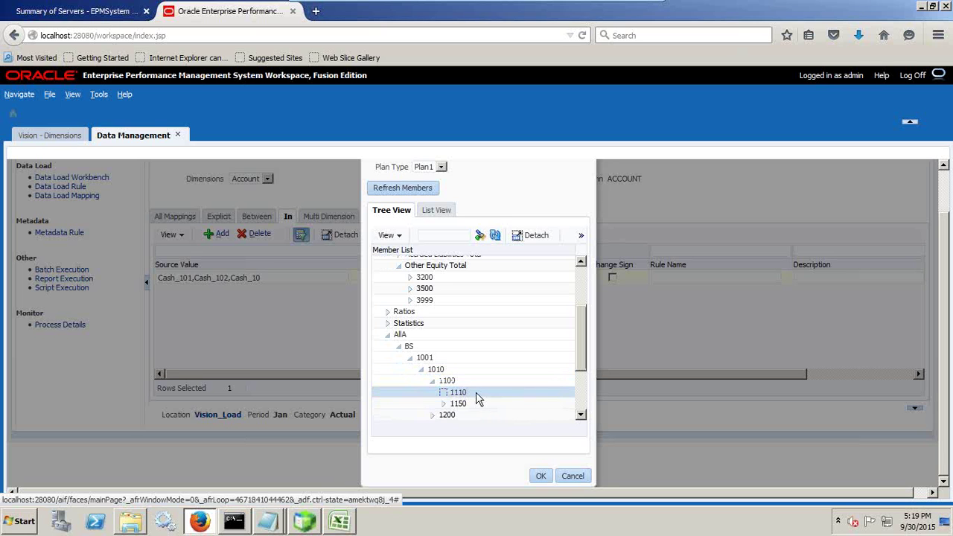
Step: Check the Cash_101 source account in the PL_Load_multiple_cash file and accept member 1110 as the mapping's target value
mouse_move(264, 527)
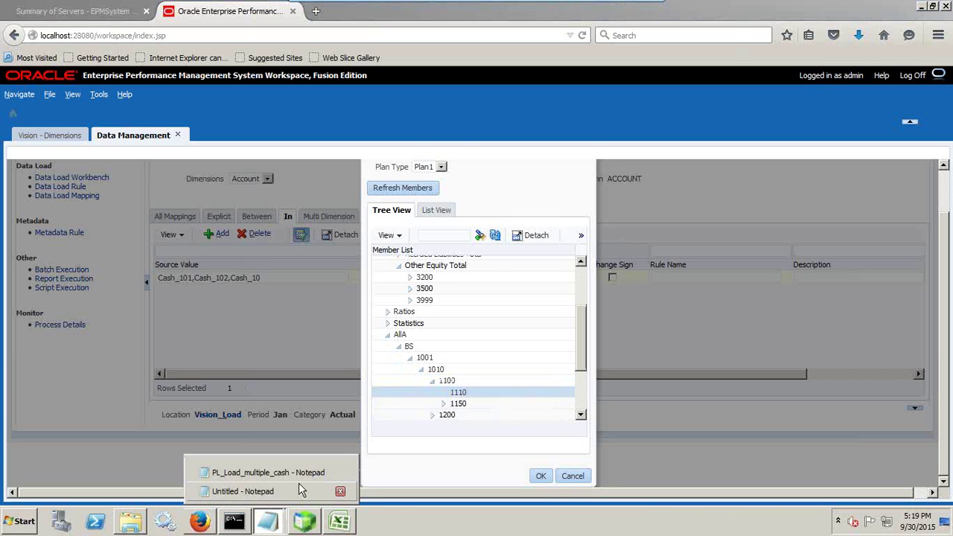
left_click(291, 466)
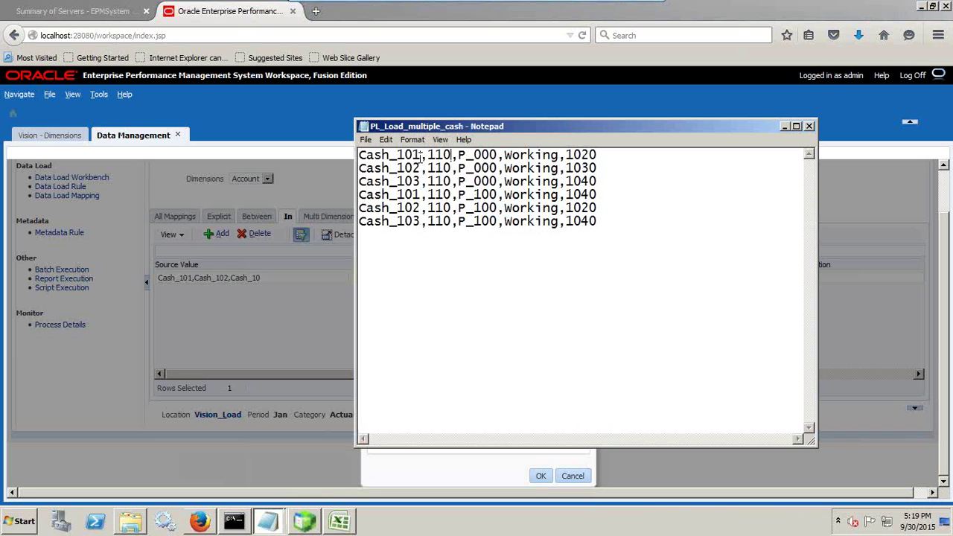
left_click_drag(418, 154, 362, 155)
key("alt+Tab")
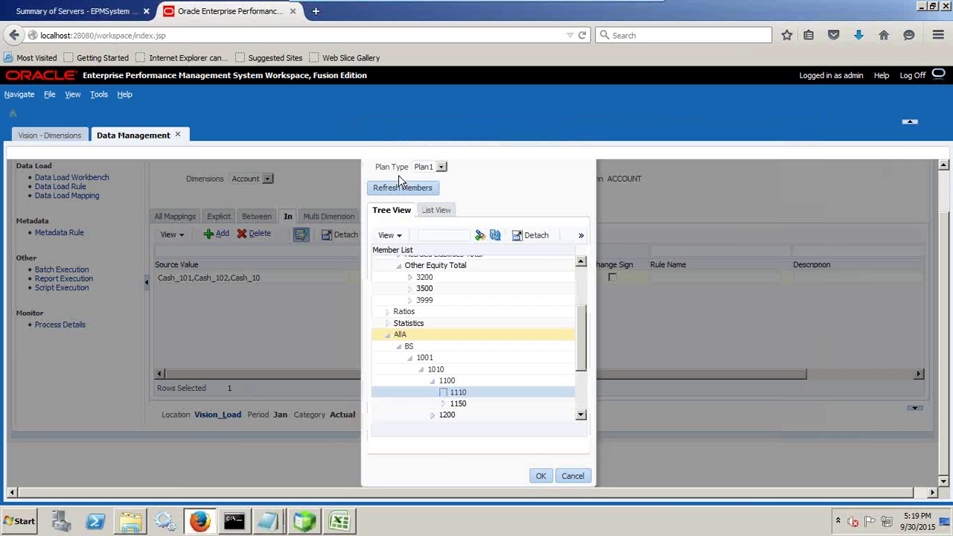
left_click(540, 474)
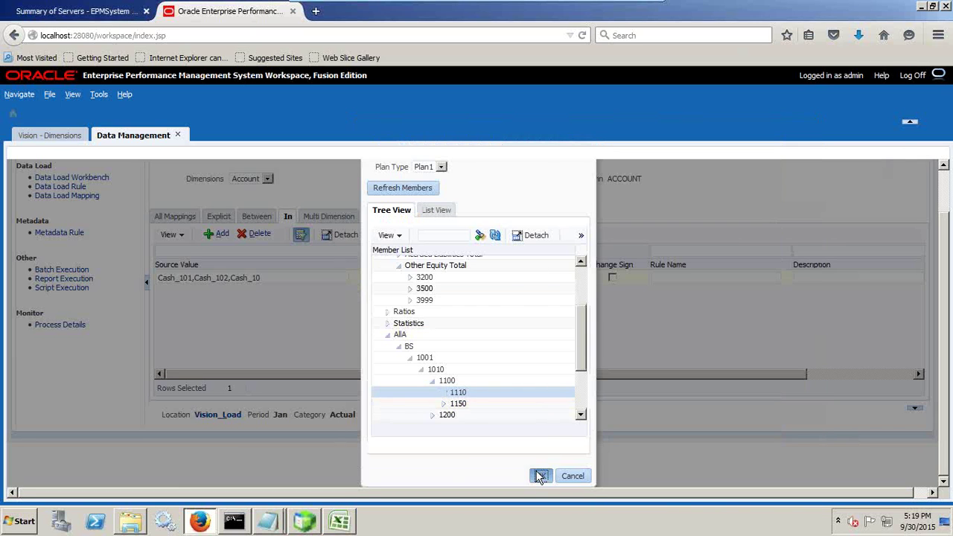
Step: Switch to Essbase Administration Services and check member 1110 in the Account dimension of Vision's Plan1 outline
key("alt+Tab")
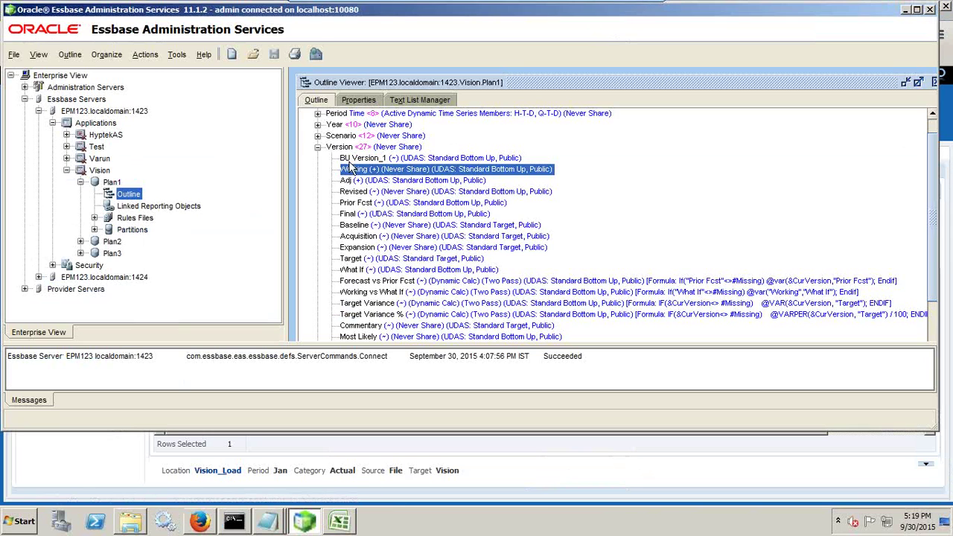
left_click(318, 147)
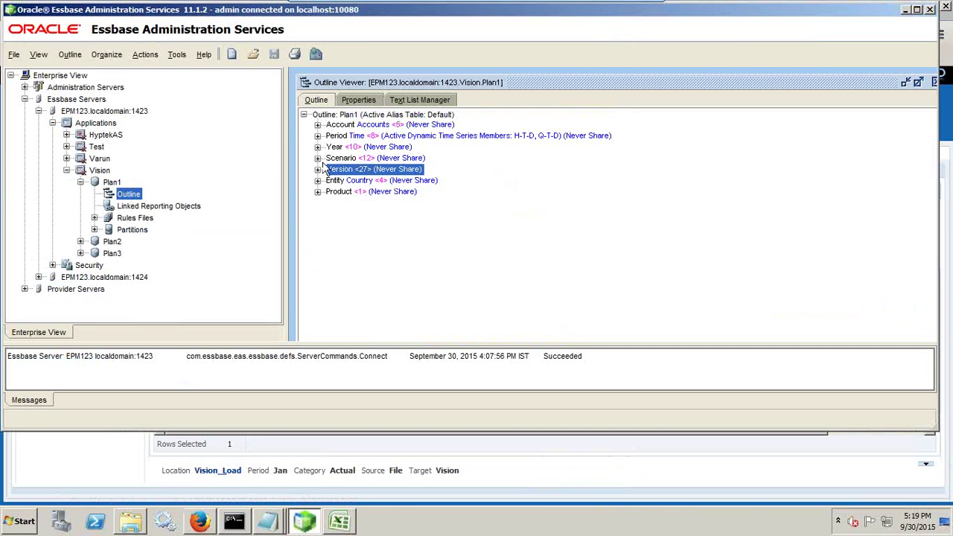
left_click(318, 124)
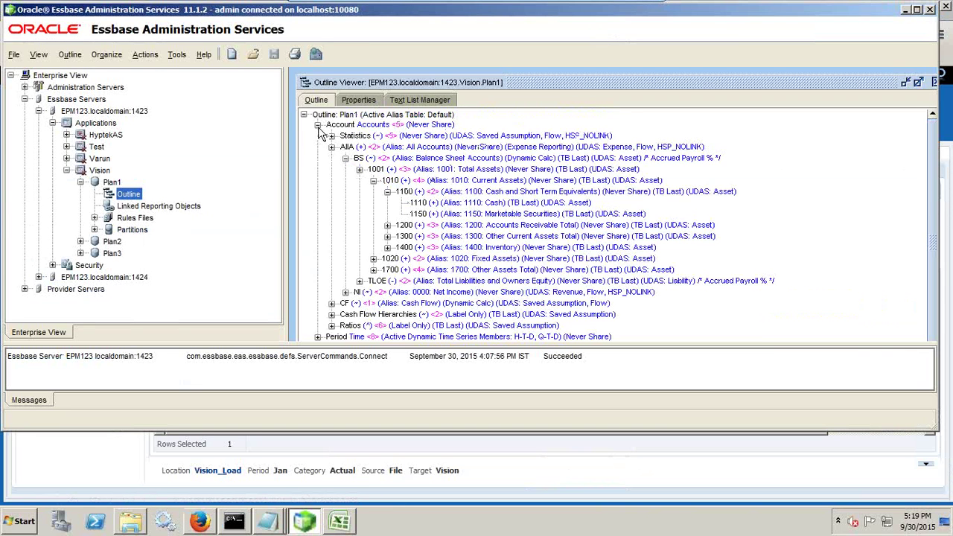
left_click(451, 205)
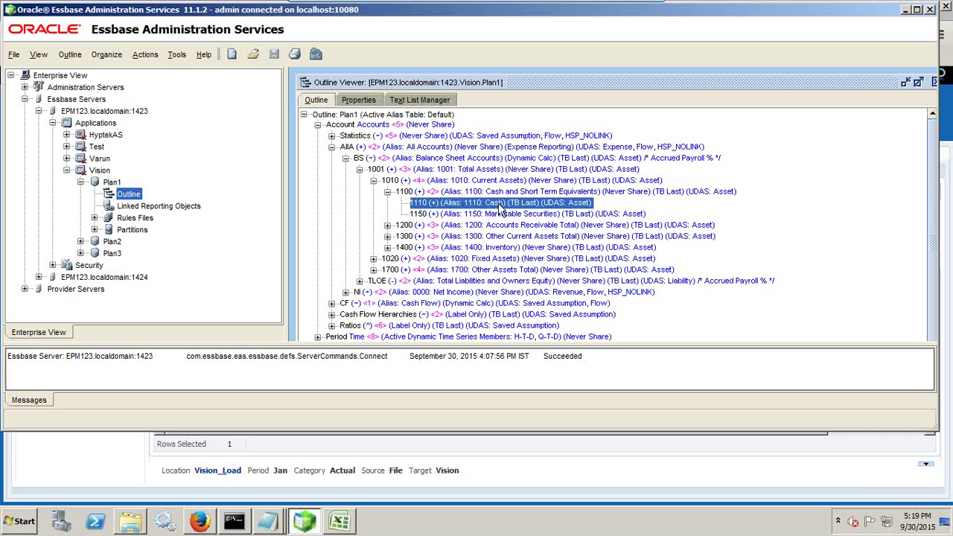
Step: Switch back to Data Management, name the Account mapping rule All_Cash_Map and save the mapping
key("alt+Tab")
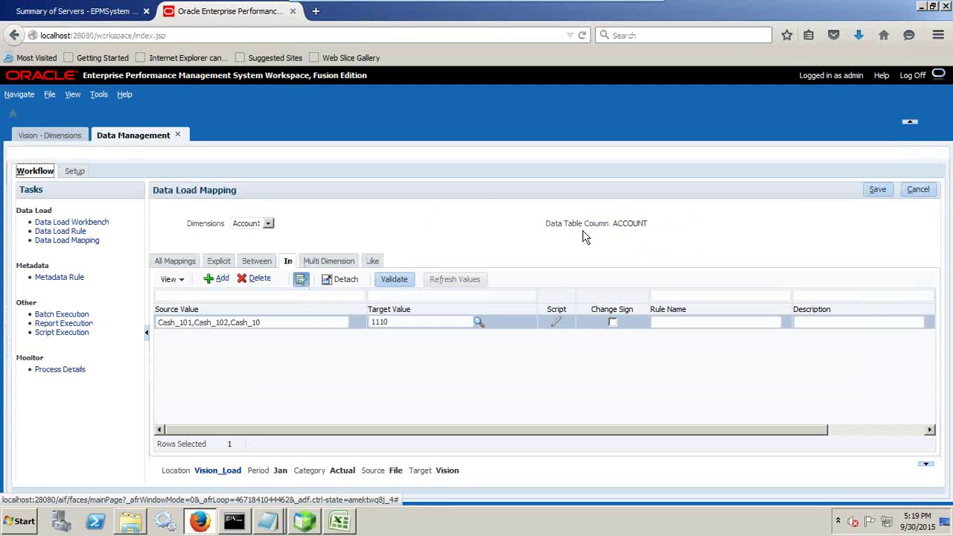
left_click(877, 189)
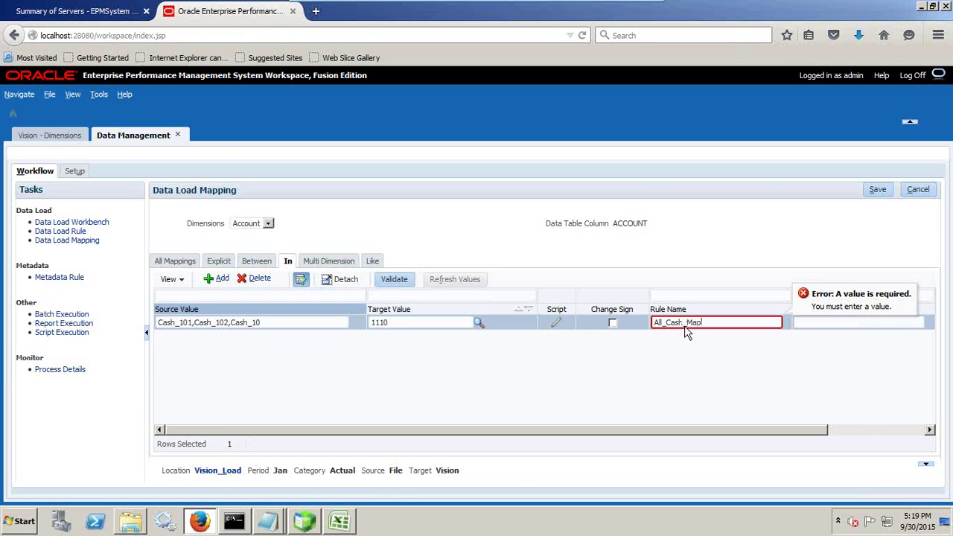
left_click(877, 189)
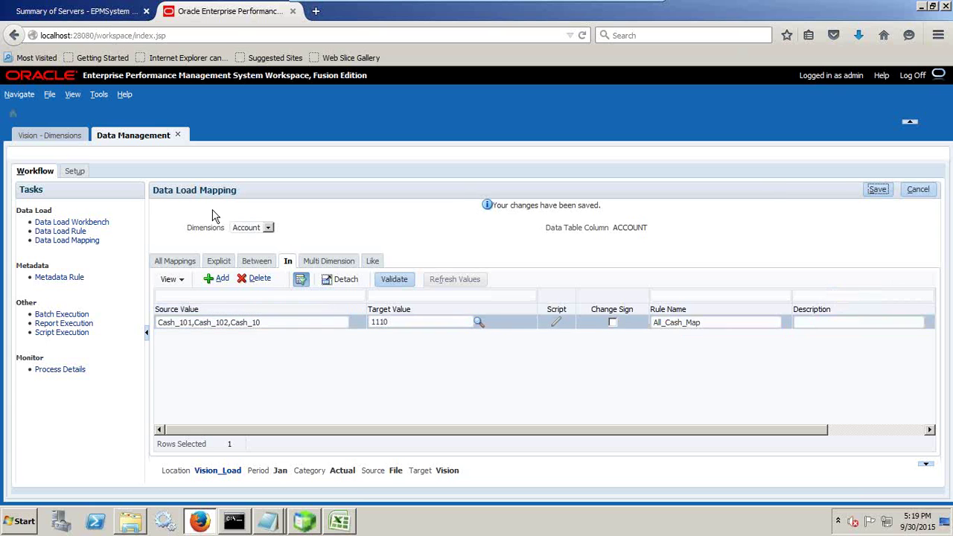
Step: Show the explicit mappings of the Entity dimension and copy entity 110 from the PL_Load_multiple_cash file in Notepad
left_click(257, 231)
left_click(246, 246)
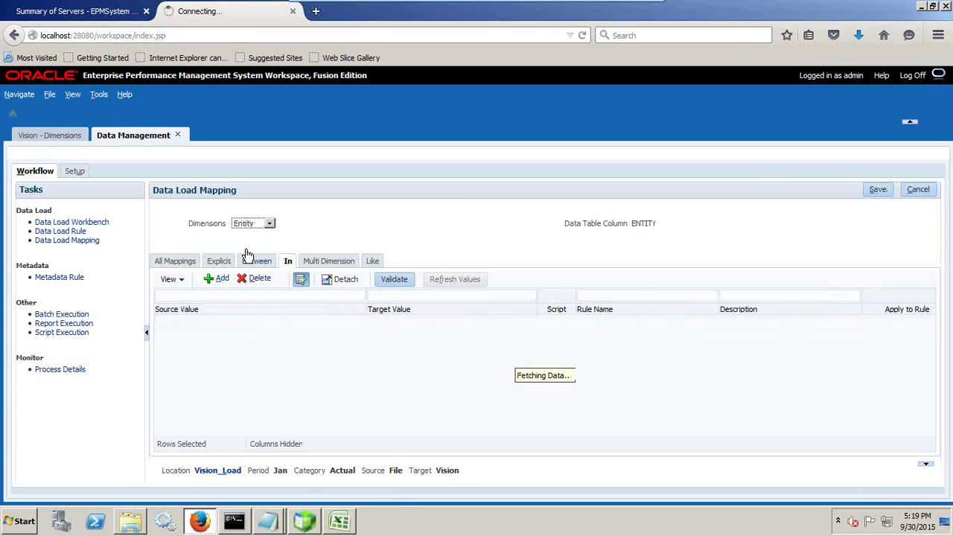
left_click(218, 265)
key("alt+Tab")
key("alt+Tab")
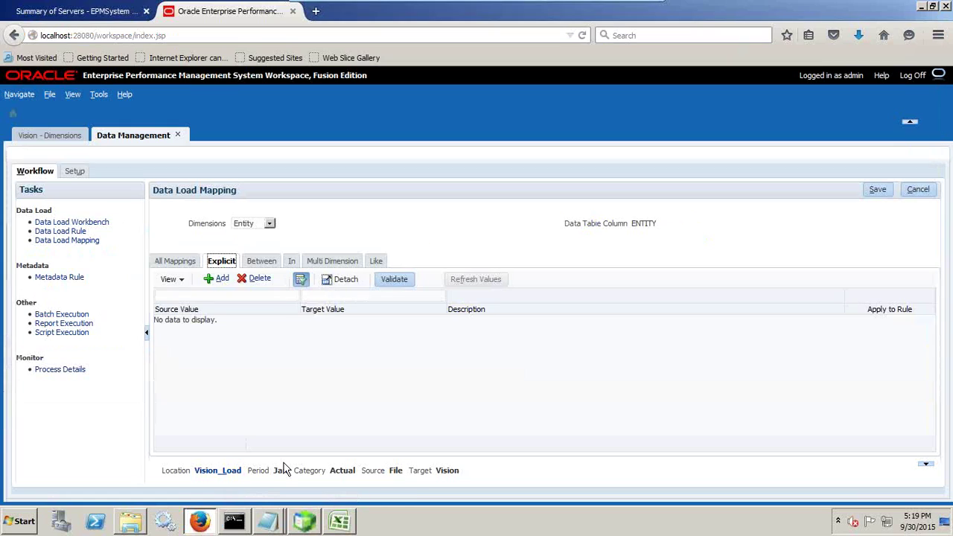
mouse_move(267, 525)
left_click(274, 473)
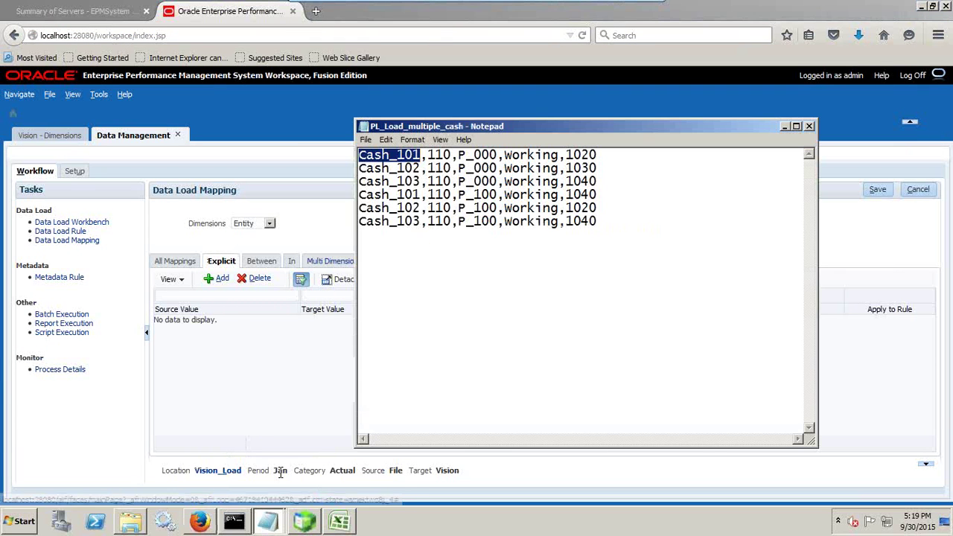
left_click(451, 155)
left_click_drag(450, 154, 428, 154)
key("ctrl+c")
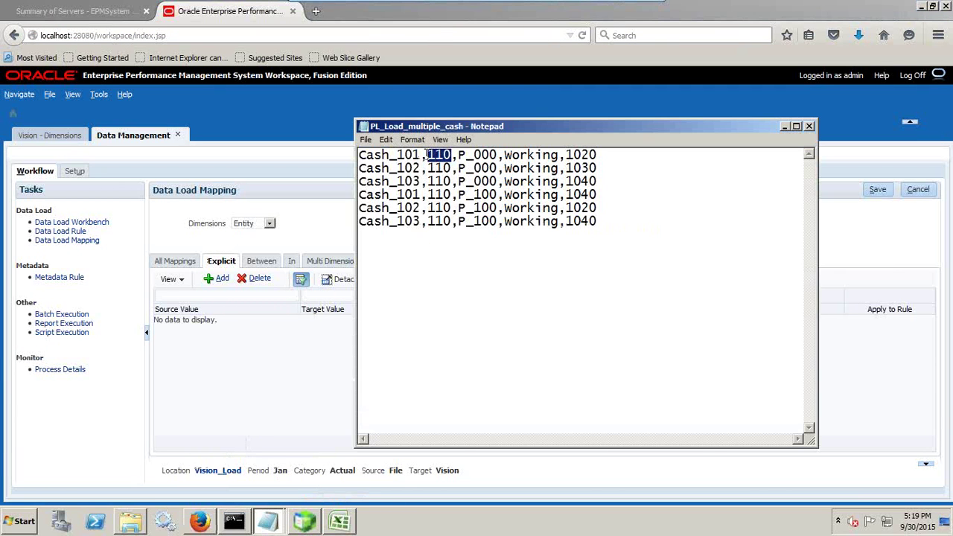
Step: Add an explicit Entity mapping from source value 110 to target value 110 in Data Management and save it
left_click(219, 280)
left_click(209, 321)
key("ctrl+v")
left_click(365, 322)
key("ctrl+v")
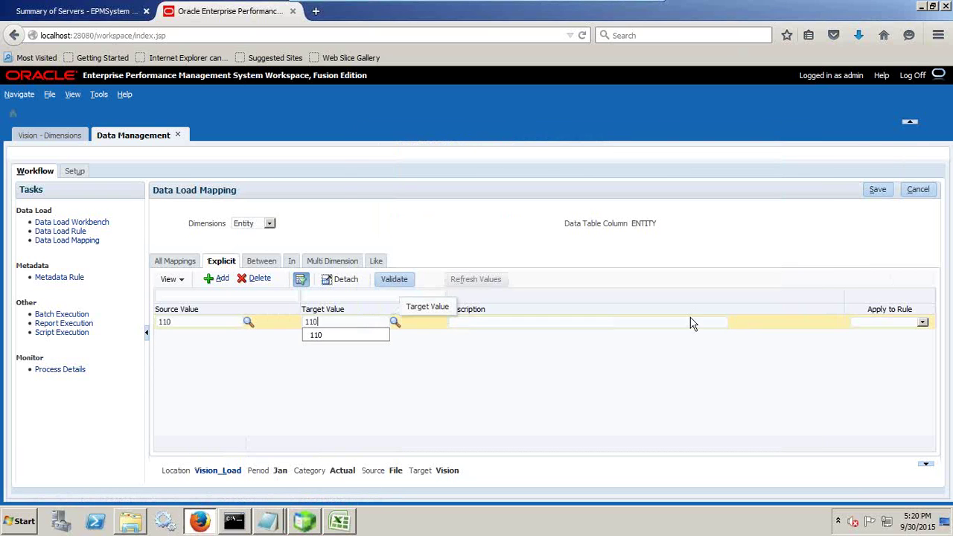
left_click(901, 322)
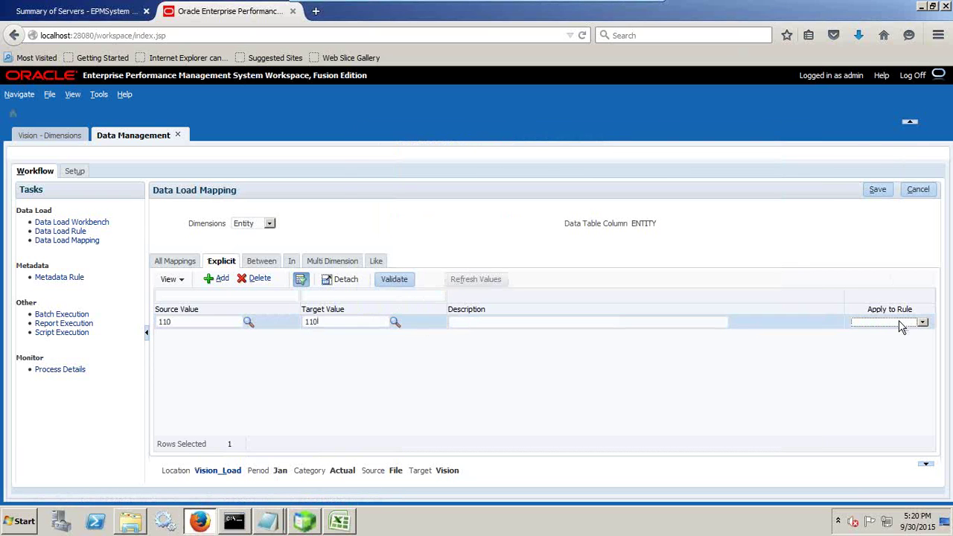
left_click(876, 189)
Step: Switch the mapping to the Product dimension and map source P_000, copied from the PL_Load_multiple_cash file, to target P_000
left_click(253, 227)
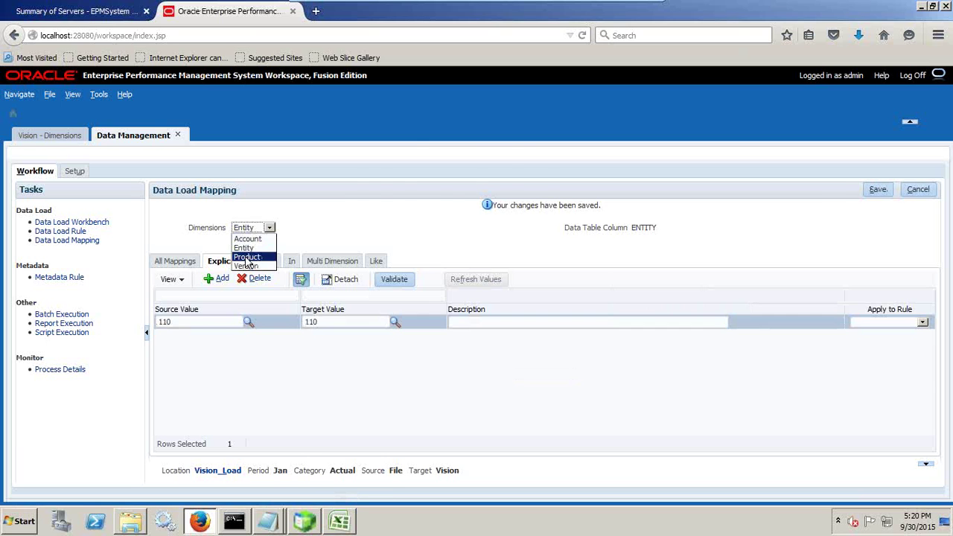
left_click(250, 255)
key("alt+Tab")
left_click_drag(499, 154, 458, 155)
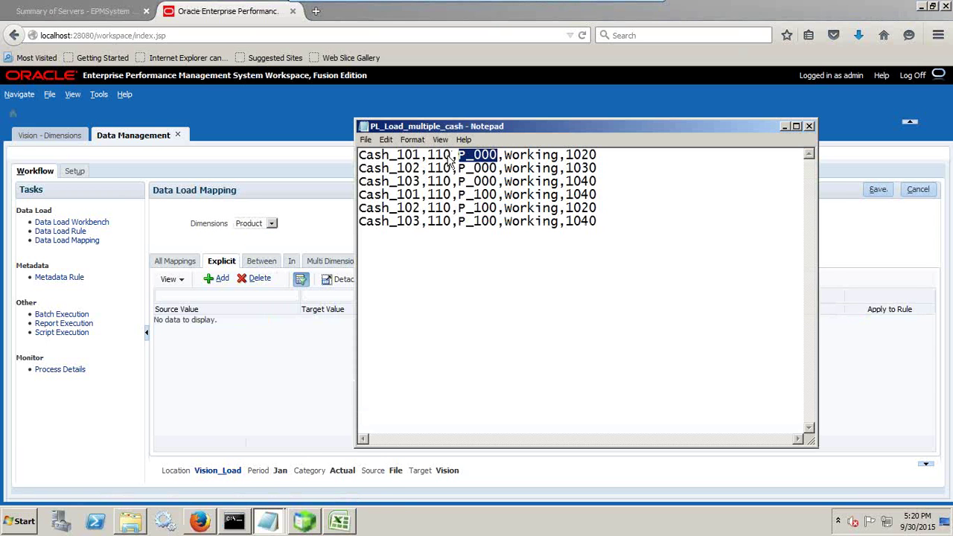
key("ctrl+c")
key("alt+Tab")
left_click(183, 322)
key("ctrl+v")
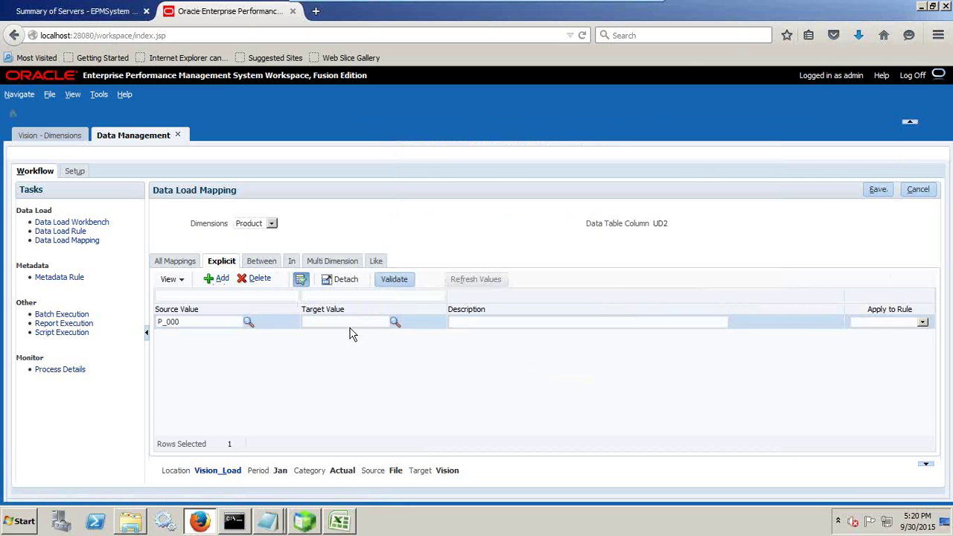
key("ctrl+v")
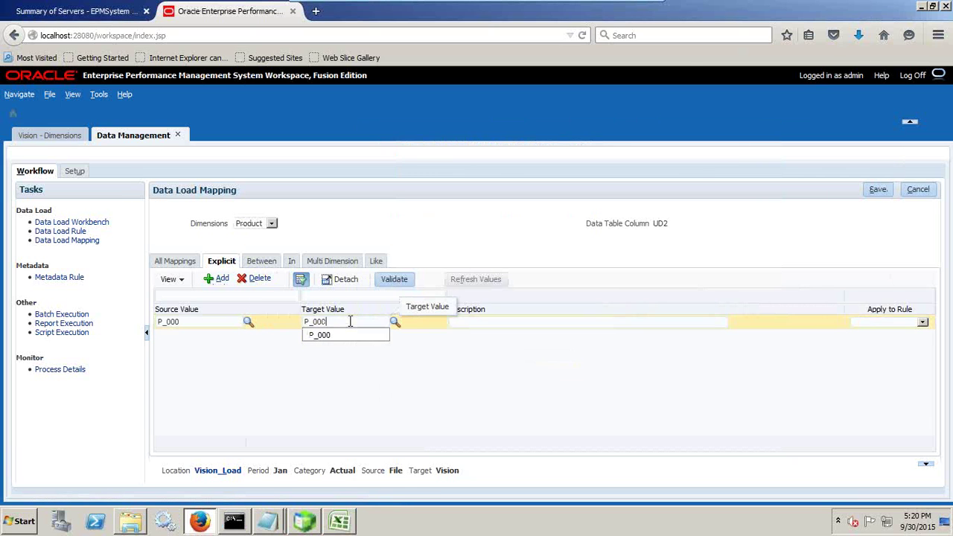
left_click(892, 328)
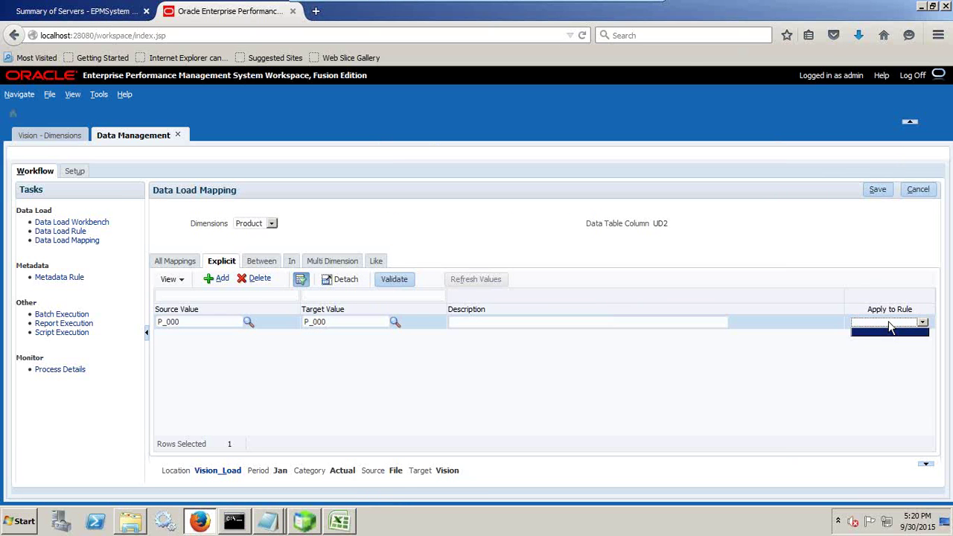
Step: Add a second Product mapping from source P_100, copied from the source file, to target P_100 and save the mappings
left_click(215, 278)
key("alt+Tab")
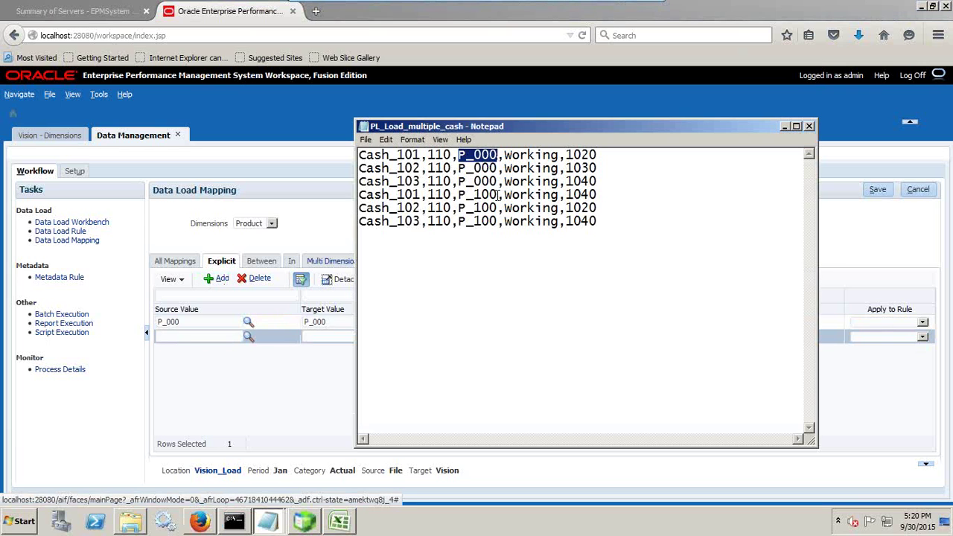
left_click_drag(500, 194, 459, 195)
key("ctrl+c")
key("alt+Tab")
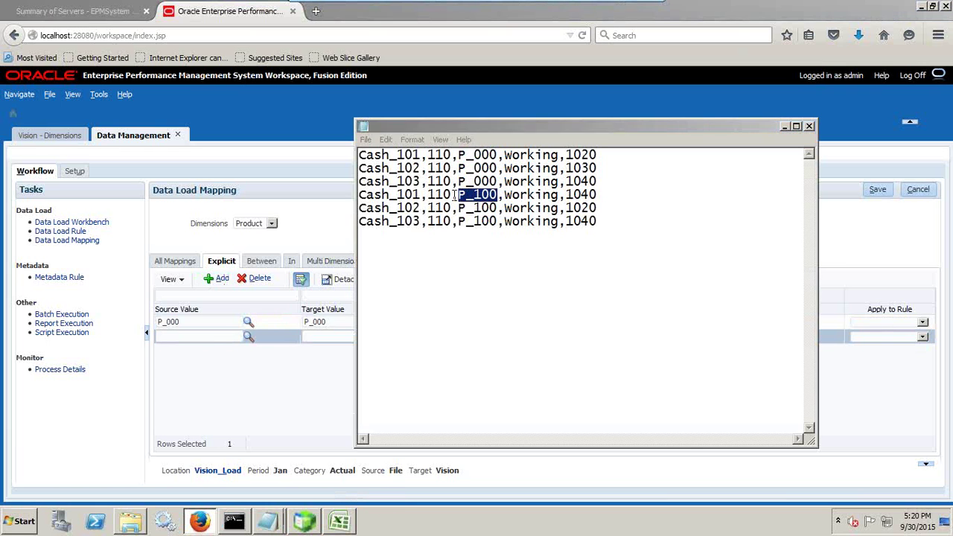
left_click(213, 336)
key("ctrl+v")
left_click(384, 333)
key("ctrl+v")
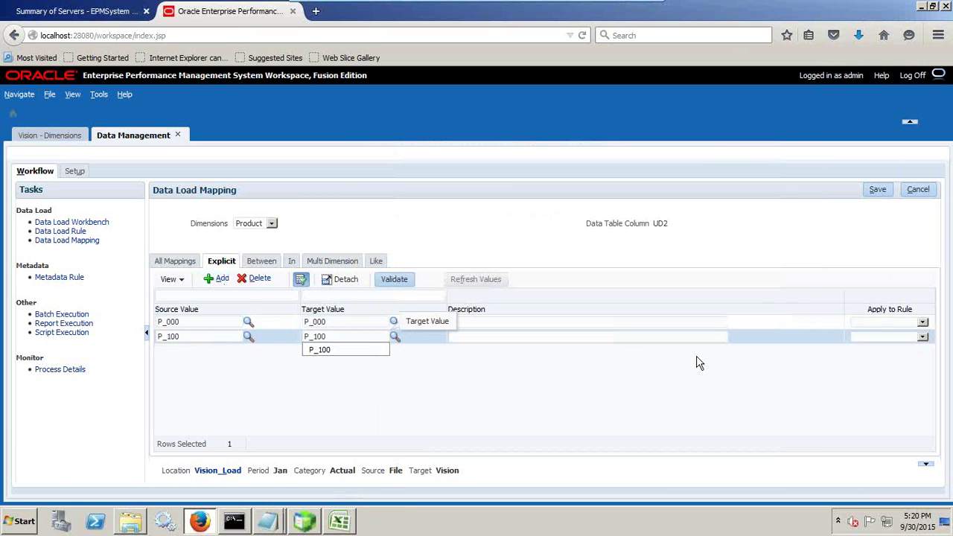
left_click(878, 190)
Step: Add an explicit Version mapping from source Working, copied from the source file, to target Working and save it
left_click(271, 224)
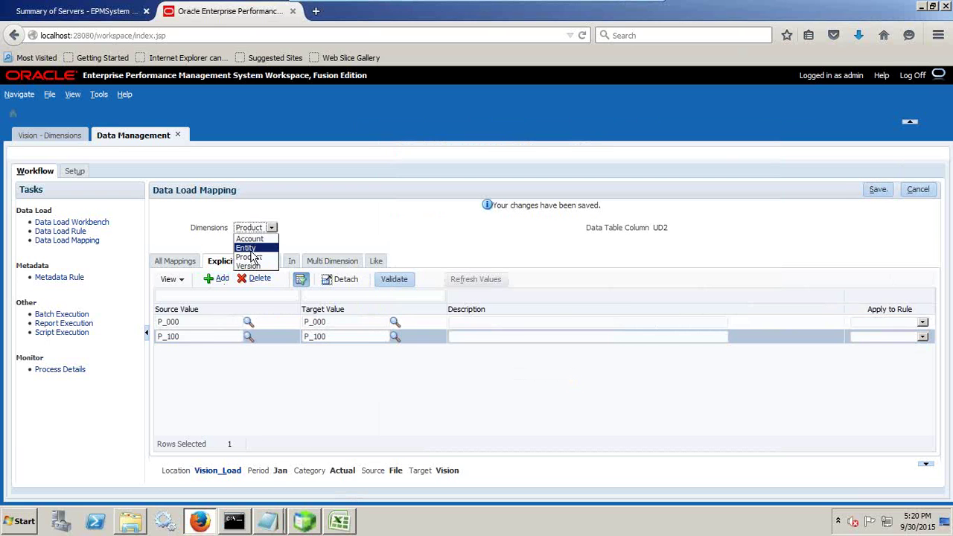
left_click(249, 274)
left_click(220, 277)
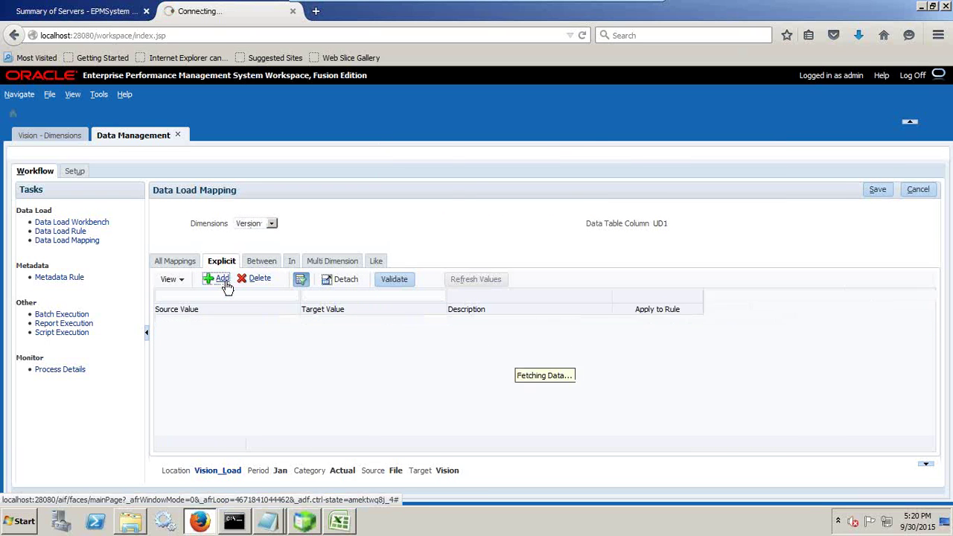
key("alt+Tab")
left_click_drag(557, 222, 511, 223)
key("ctrl+c")
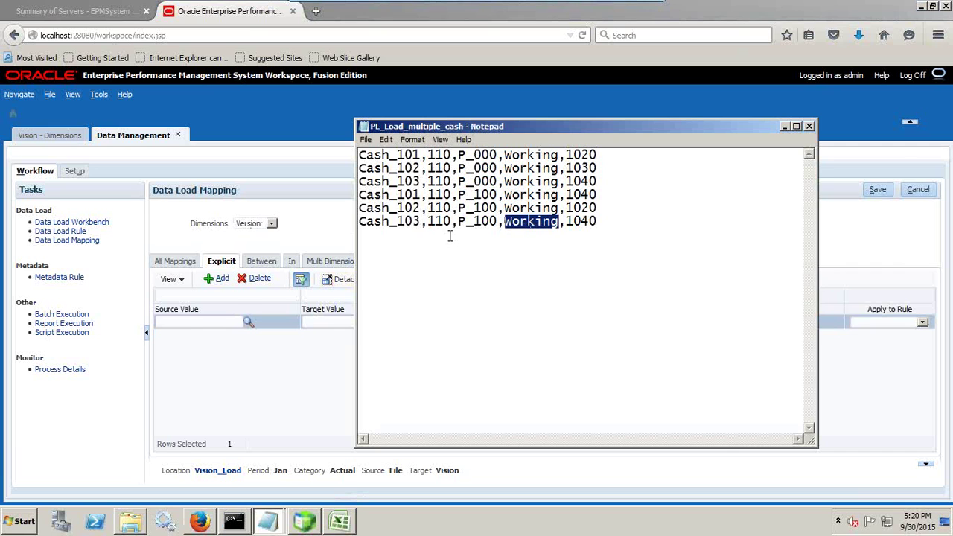
key("alt+Tab")
key("ctrl+v")
left_click(355, 322)
key("ctrl+v")
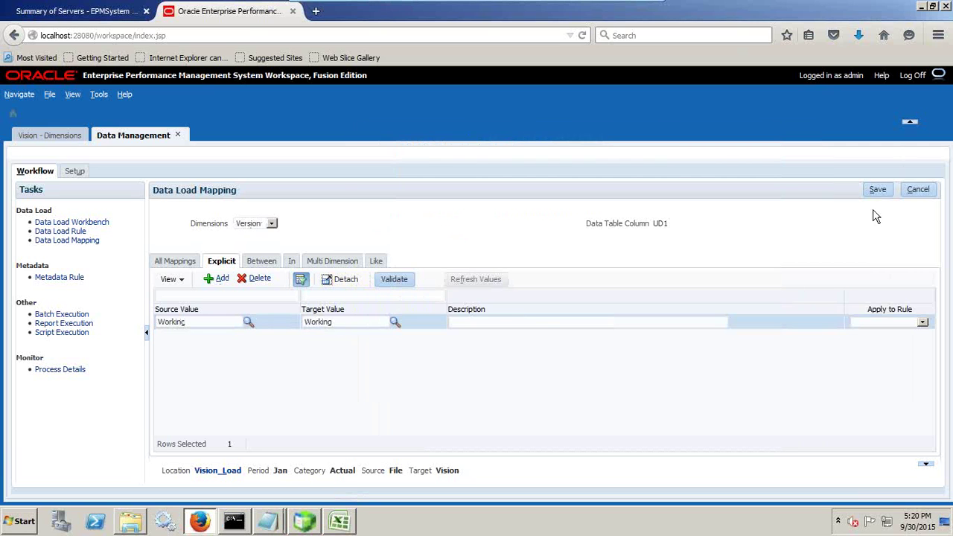
left_click(878, 189)
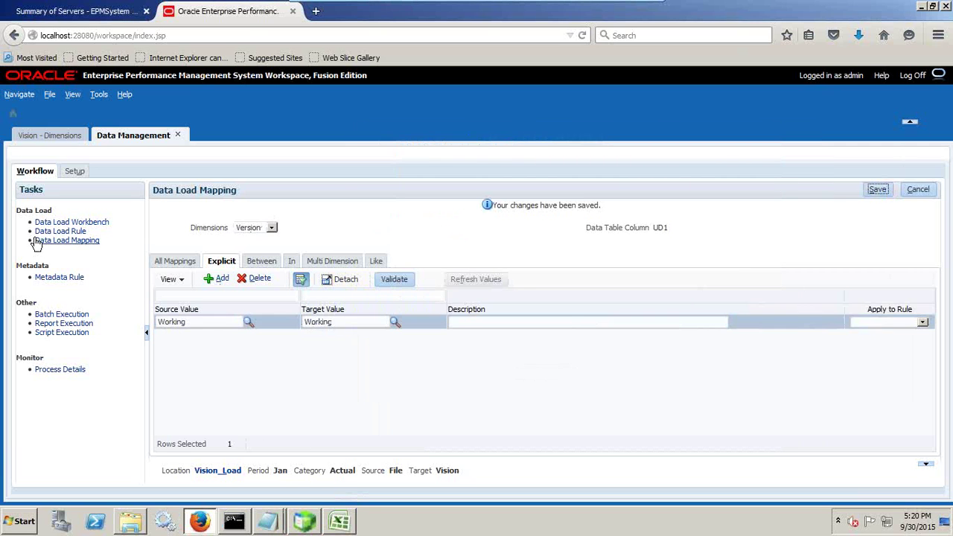
Step: Add a data load rule named Vision_Load for Plan1 with import format Vision_Load, and open its source file selection
left_click(62, 232)
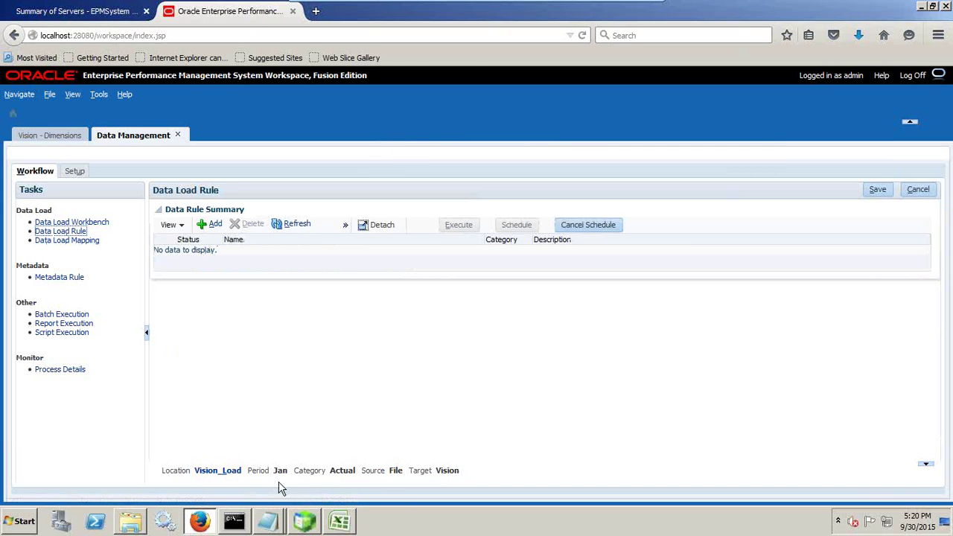
left_click(212, 225)
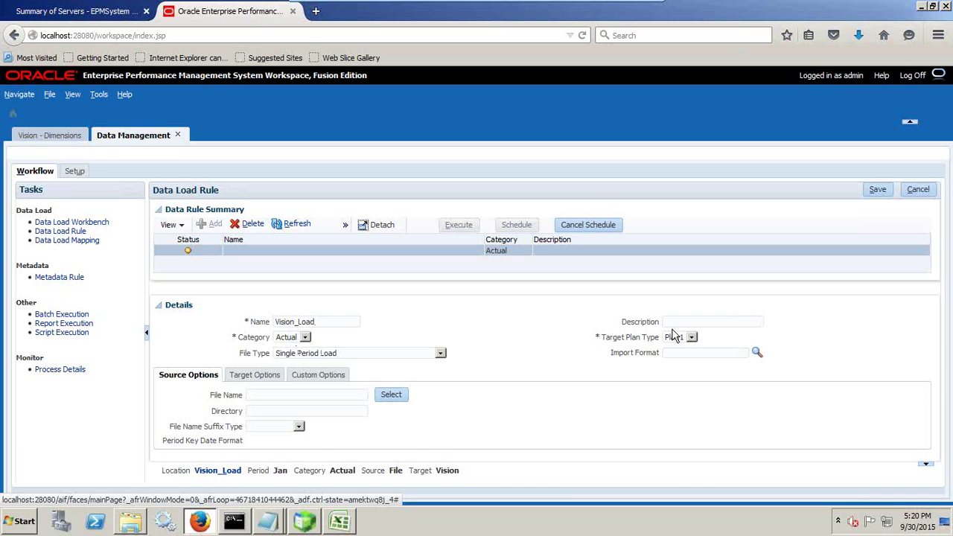
left_click(757, 353)
left_click(384, 240)
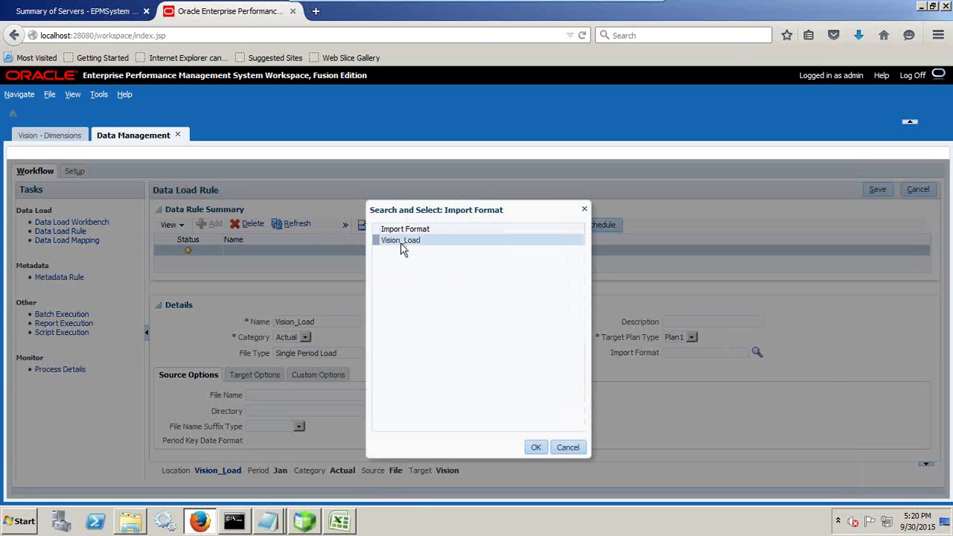
left_click(535, 449)
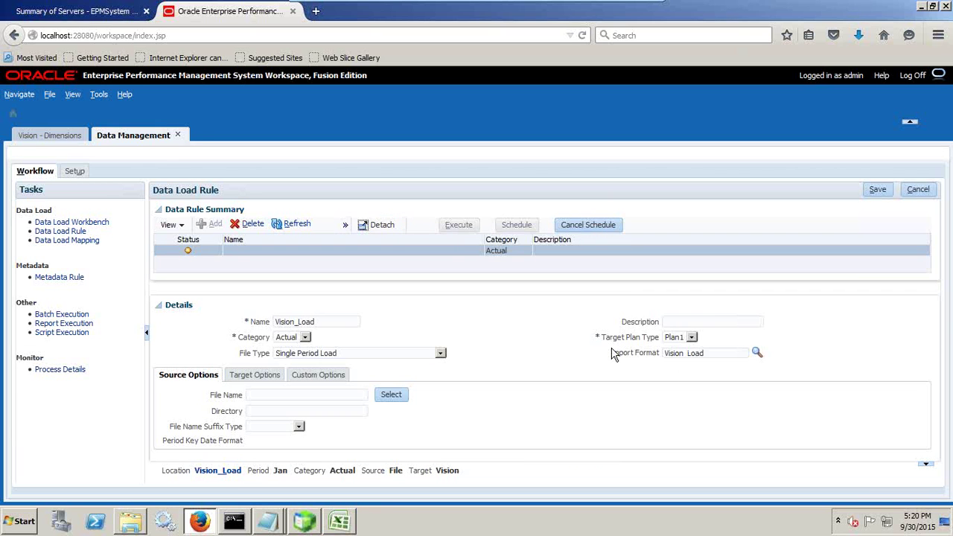
left_click(392, 394)
Step: Switch to the PL_Load_multiple_cash file in Notepad and check its folder path in the Save As dialog without saving
left_click(270, 523)
left_click(286, 469)
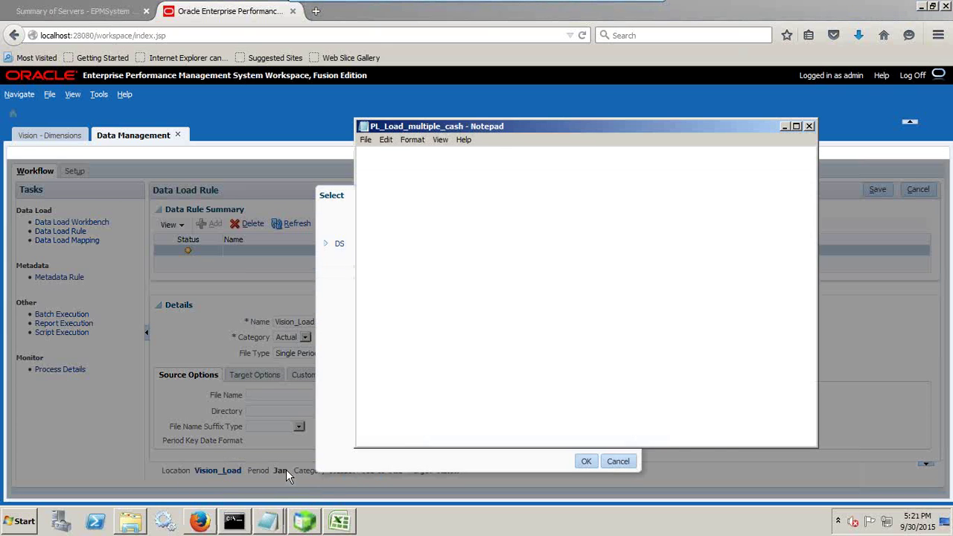
key("alt+f")
key("a")
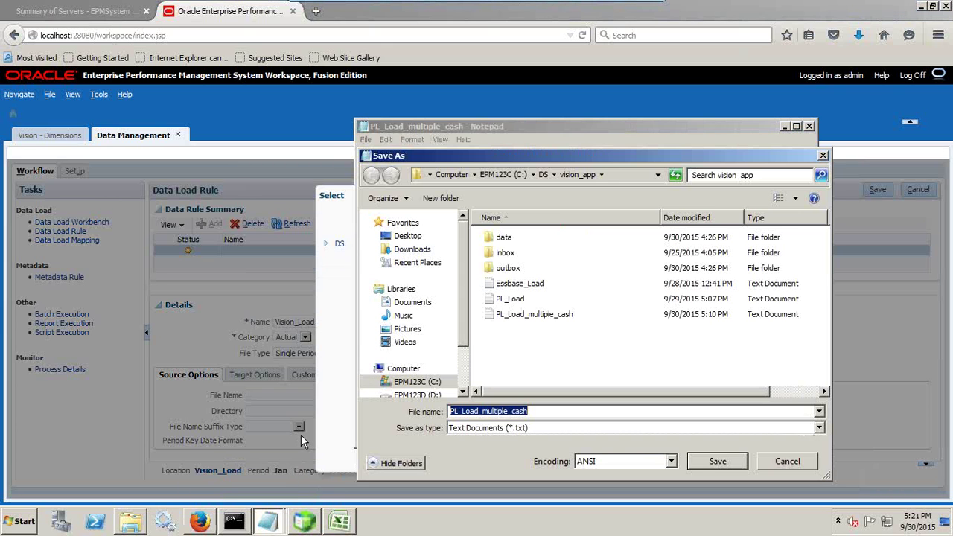
left_click(614, 175)
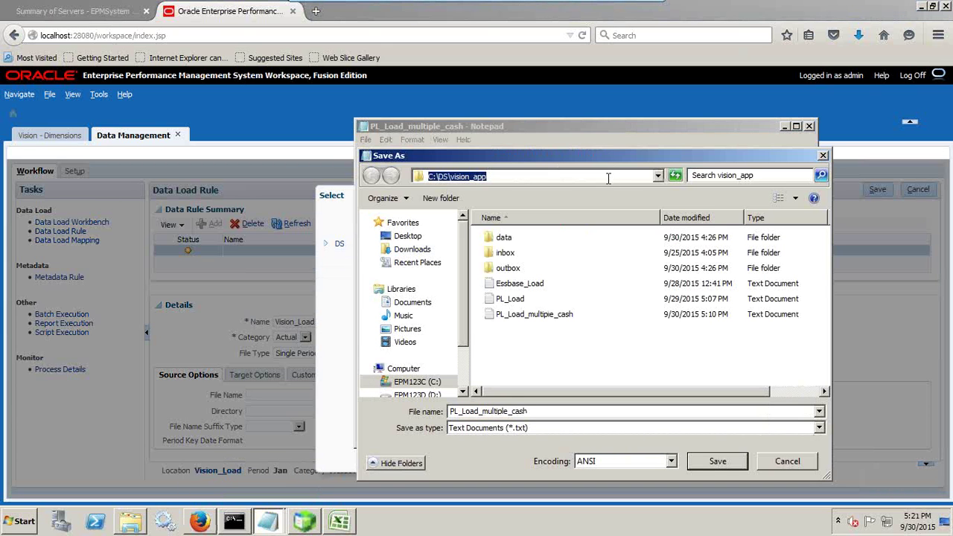
left_click(787, 461)
Step: Select PL_Load_multiple_cash.txt from the vision_app folder under DS as the rule's source file and save the data load rule
left_click(337, 339)
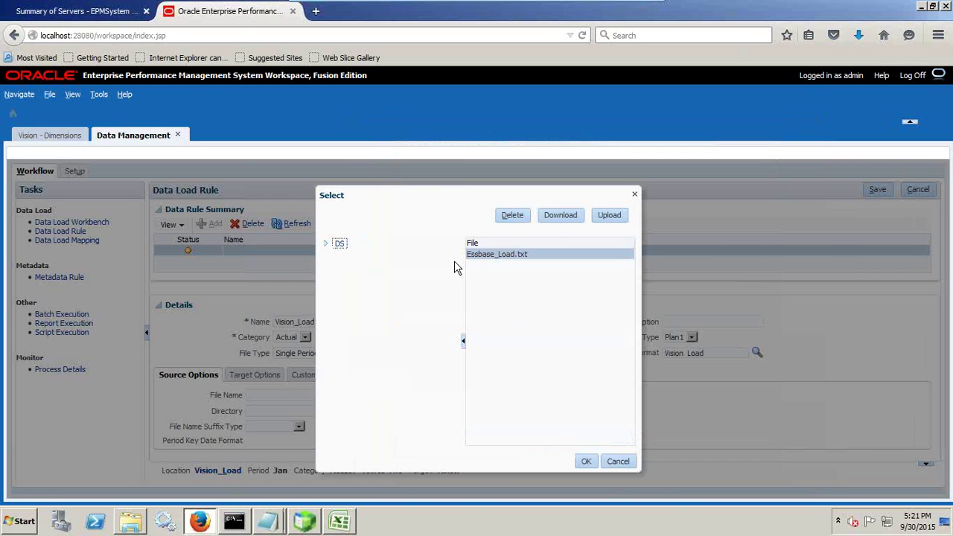
left_click(325, 244)
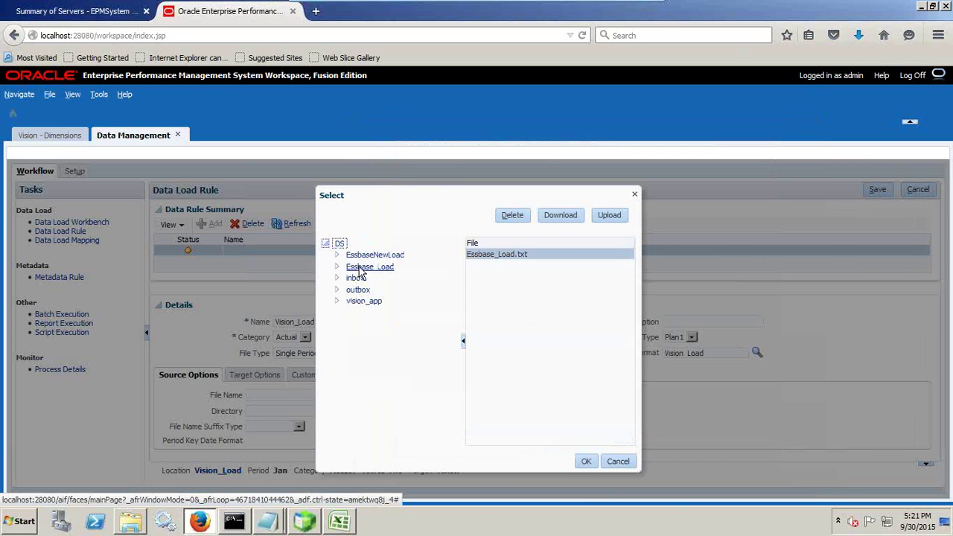
left_click(363, 303)
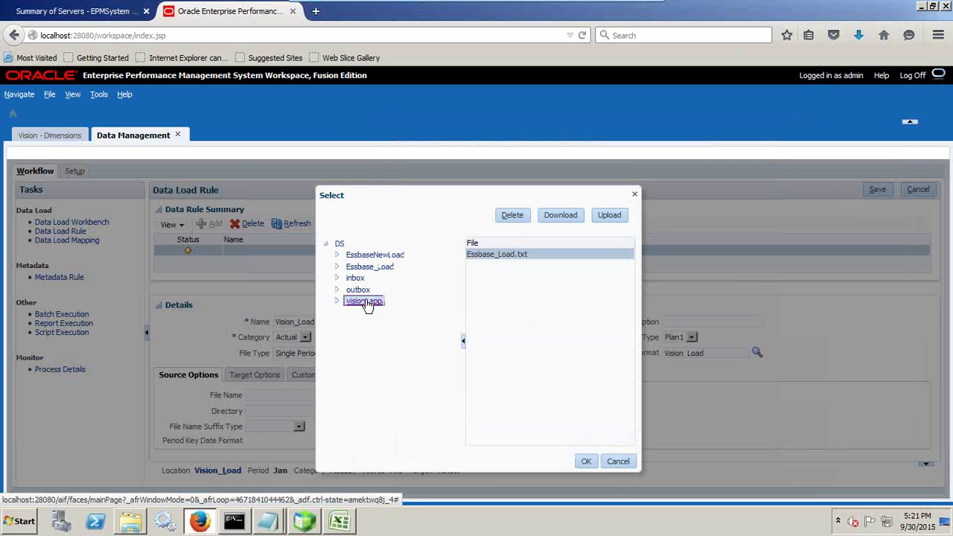
left_click(513, 279)
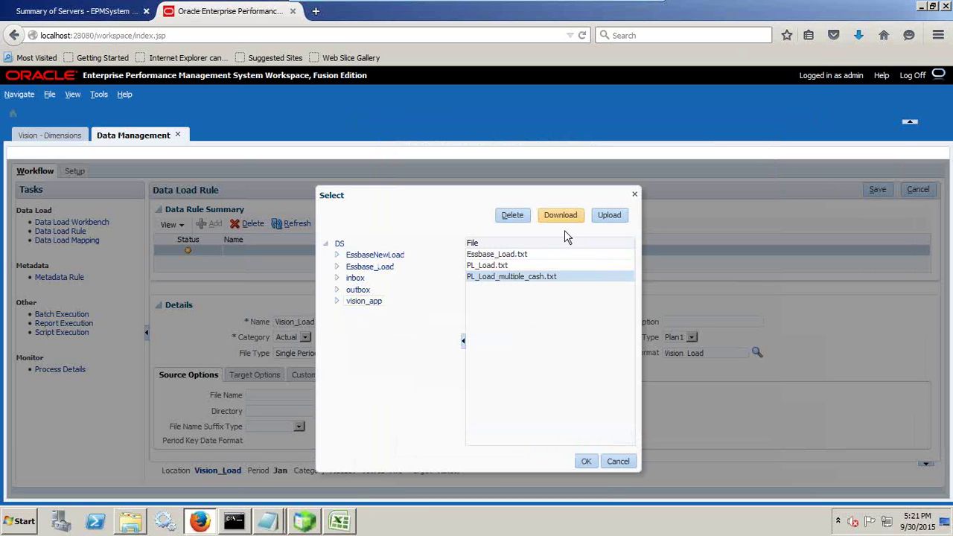
left_click(586, 461)
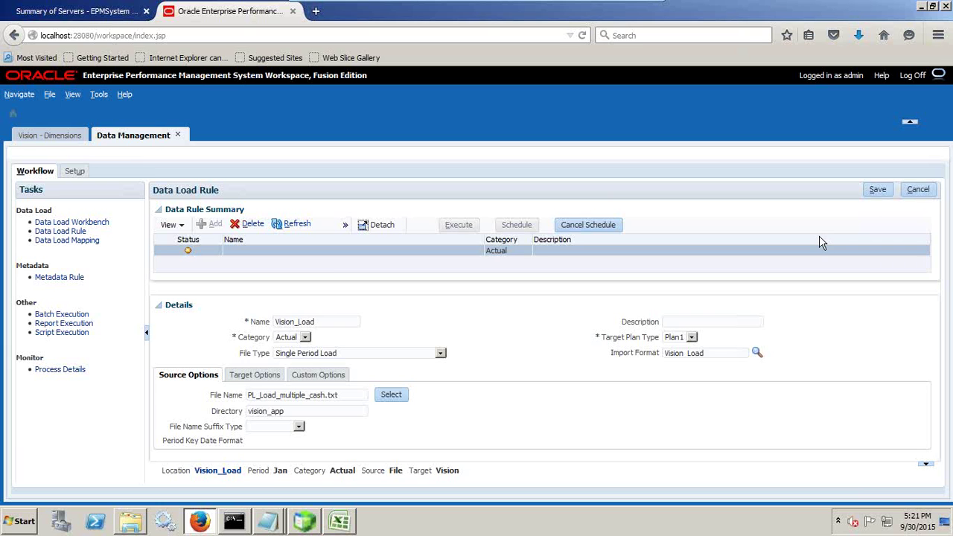
left_click(877, 190)
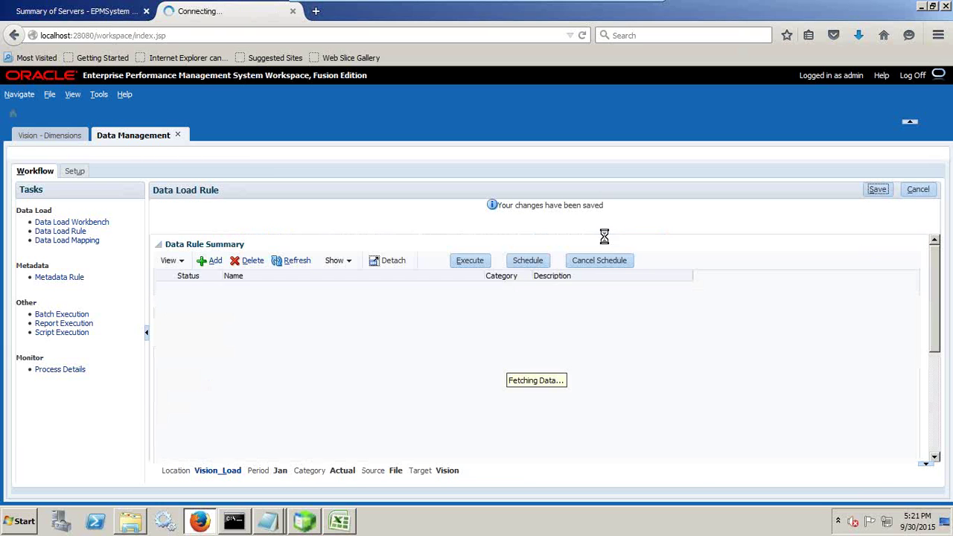
Step: Run the Vision_Load rule for Jan with Import from Source and Export to Target, using Replace import mode and Store Data export mode
left_click(471, 265)
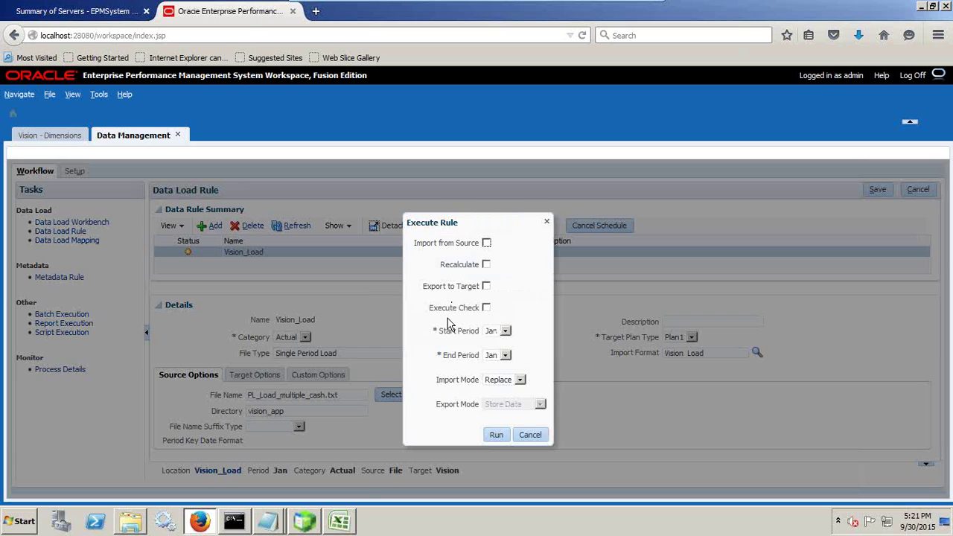
left_click(486, 244)
left_click(487, 287)
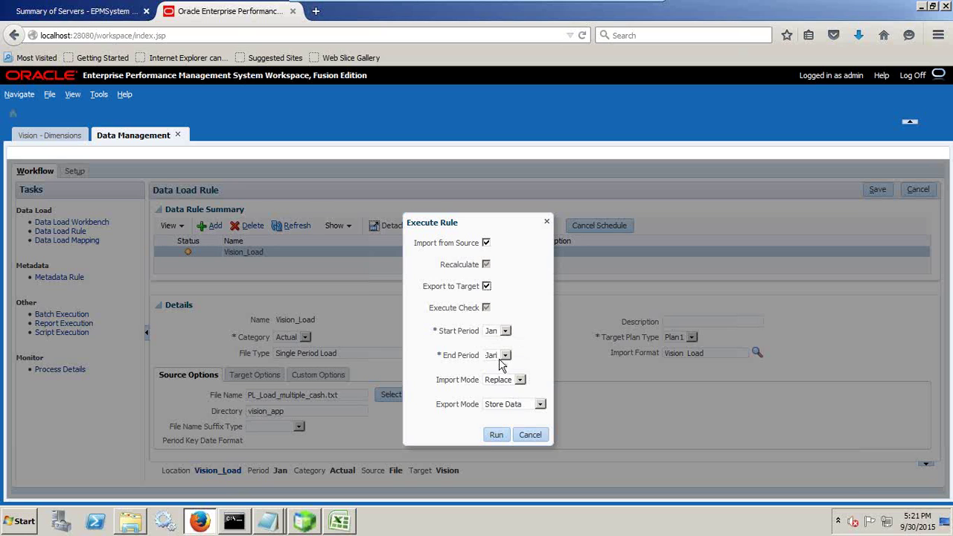
left_click(498, 381)
left_click(496, 394)
left_click(497, 433)
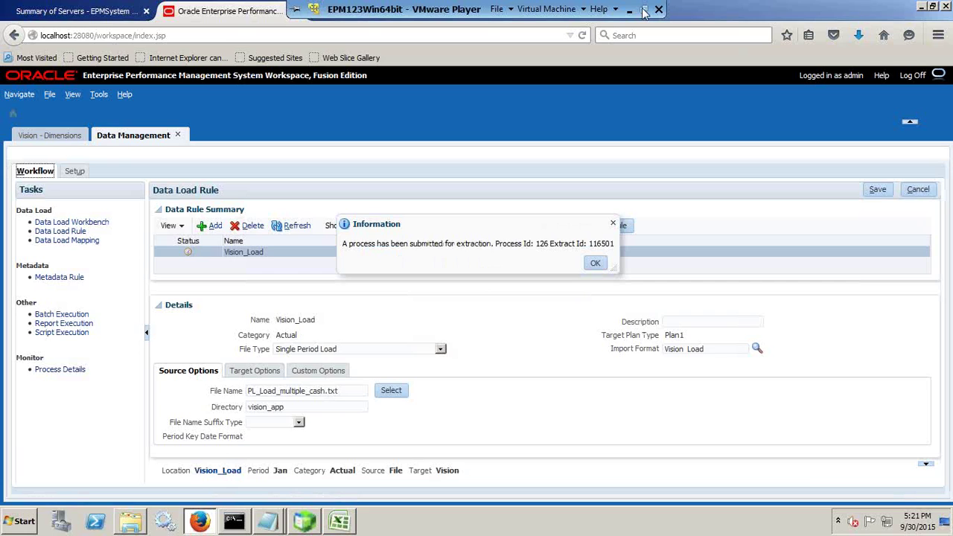
left_click(645, 11)
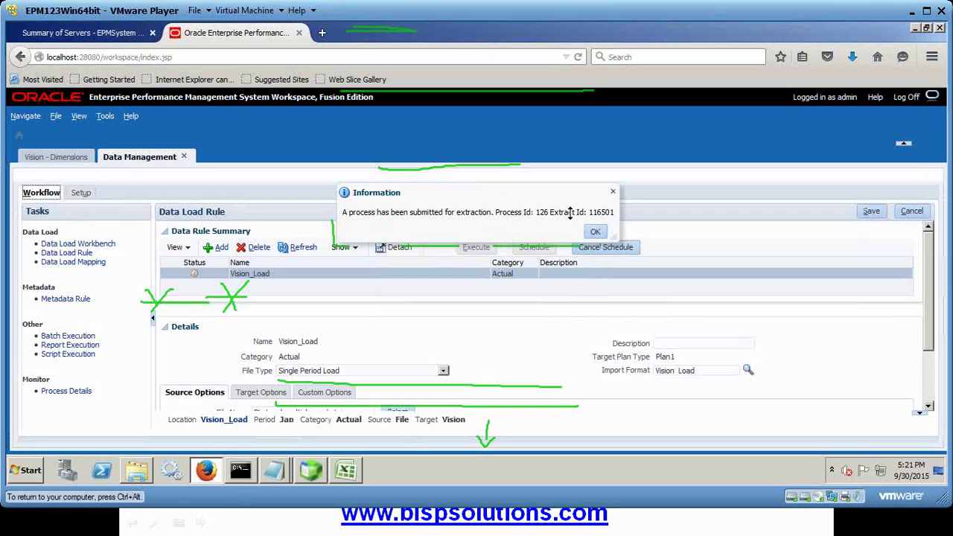
left_click(595, 231)
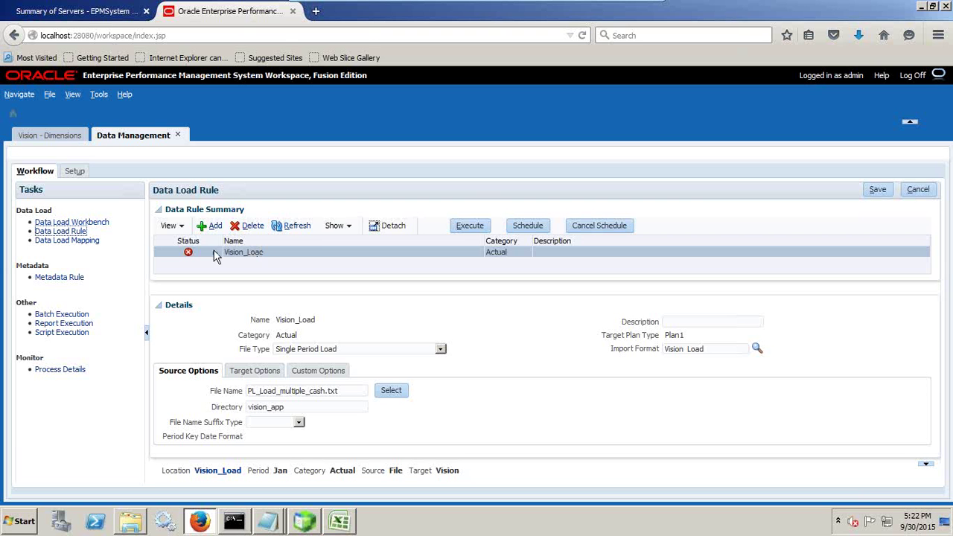
Step: Open the process details of the Vision_Load run and examine its log in Notepad, closing the log when done
left_click(188, 253)
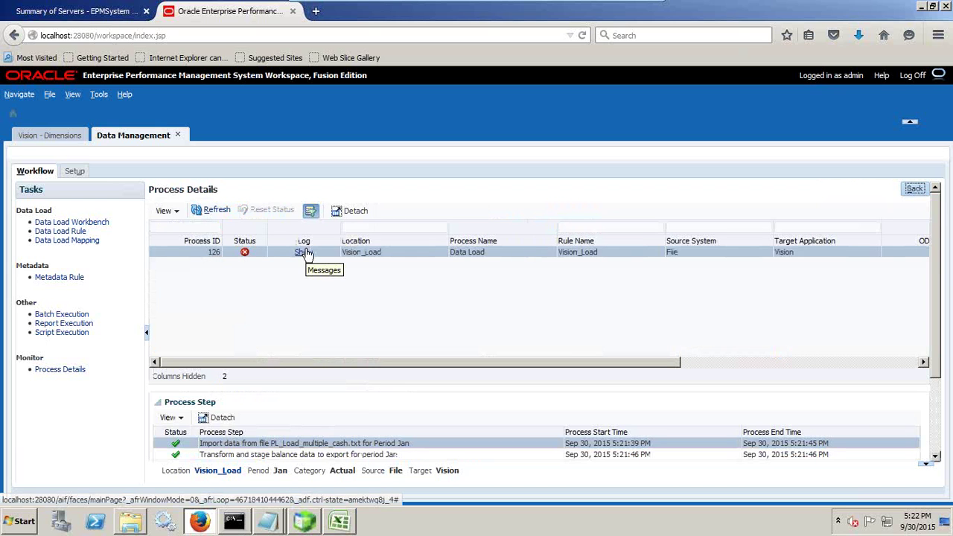
left_click(304, 253)
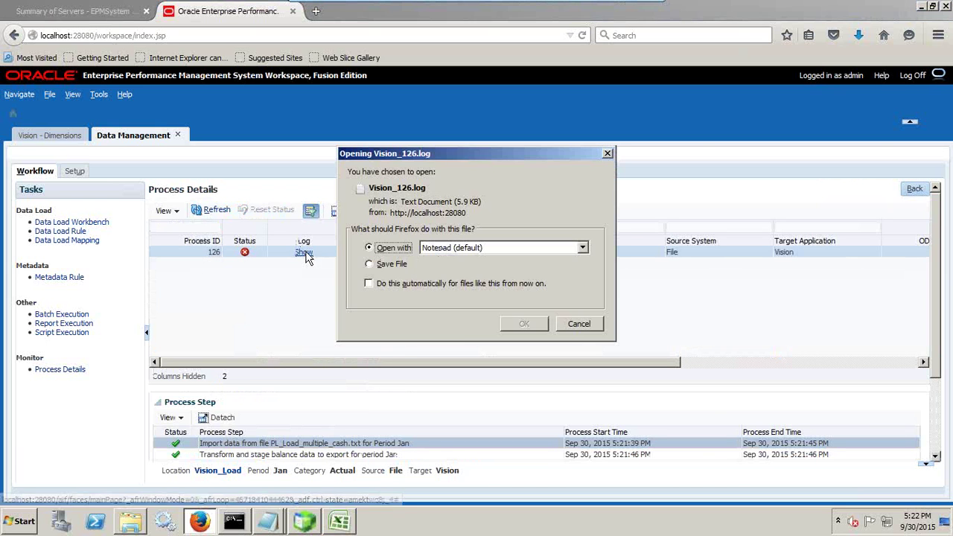
left_click(526, 324)
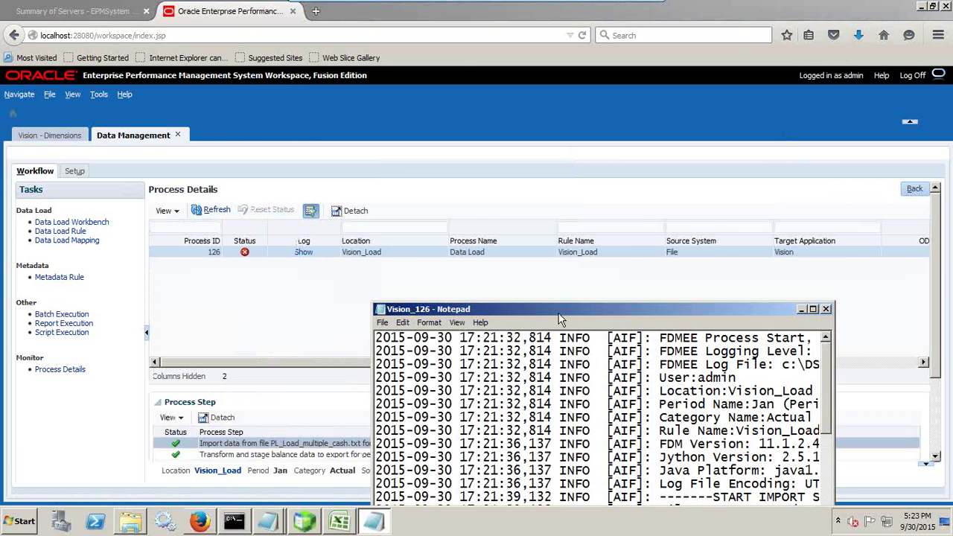
double_click(560, 307)
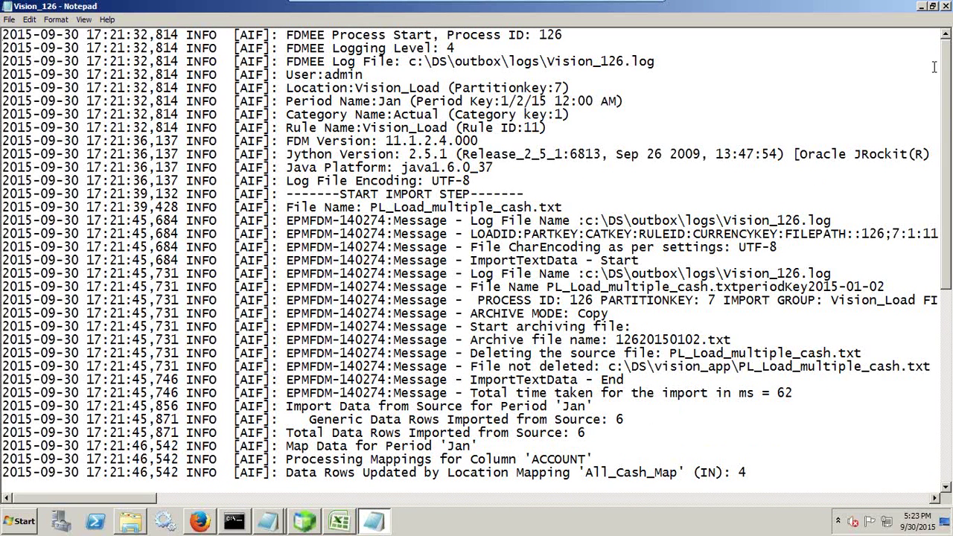
left_click(947, 6)
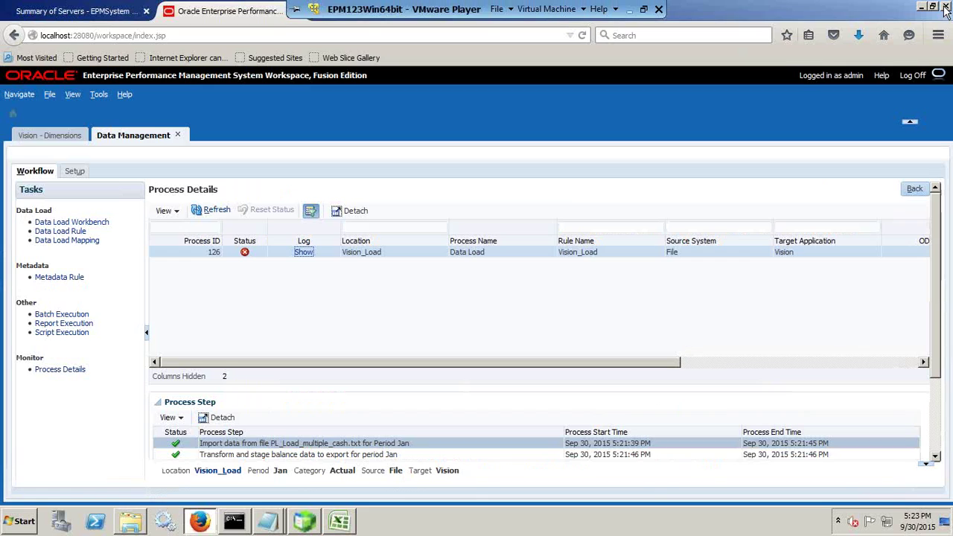
Step: Examine the import and validation stages in the Data Load Workbench and compare the source and target accounts of the loaded rows
left_click(71, 223)
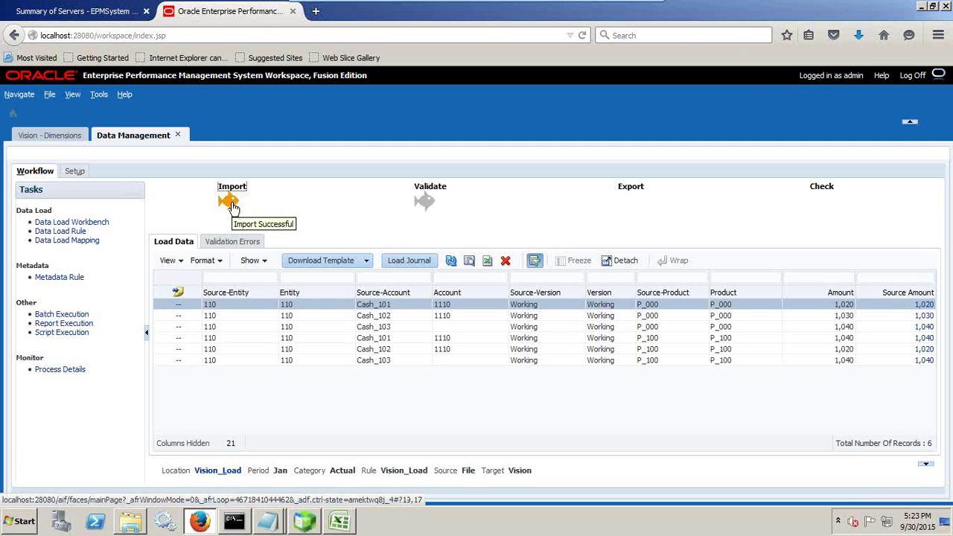
mouse_move(427, 213)
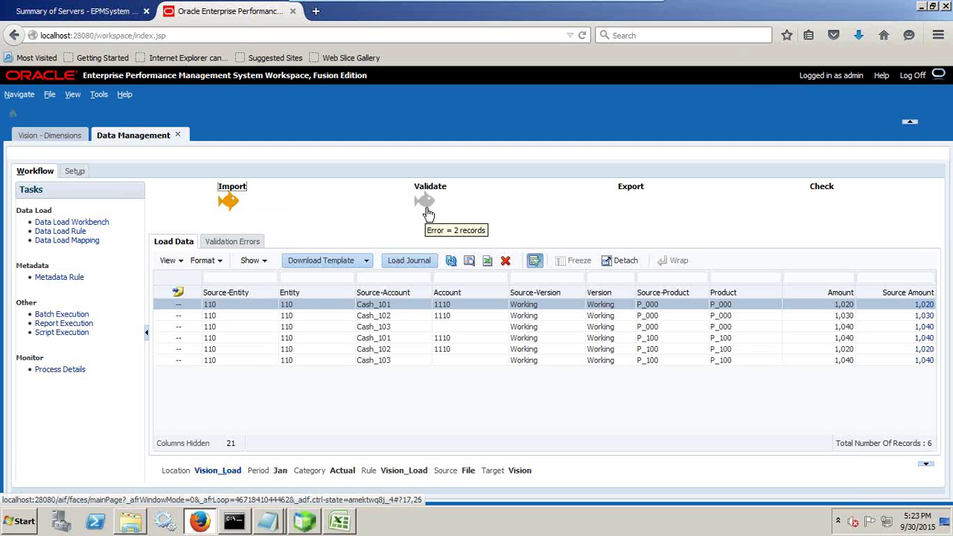
left_click(428, 328)
left_click(412, 363)
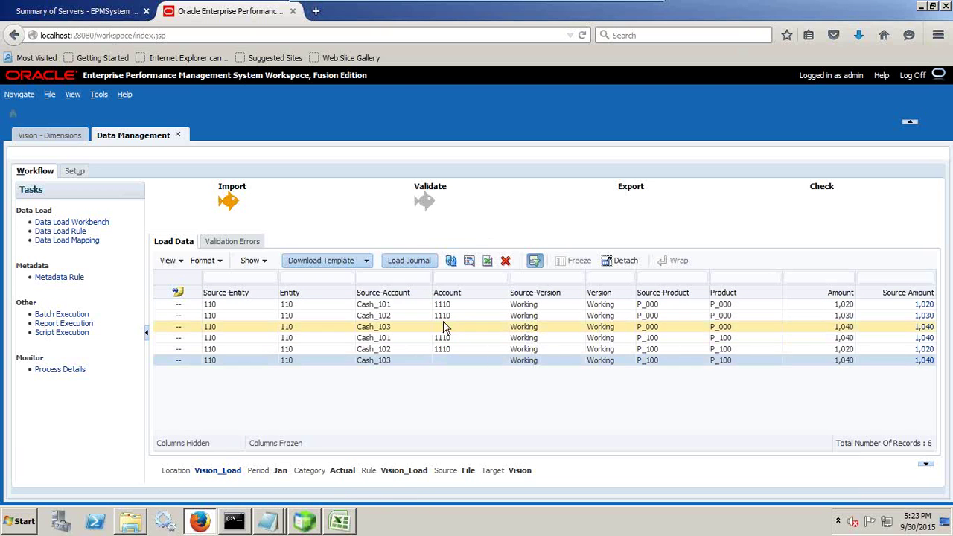
left_click(383, 305)
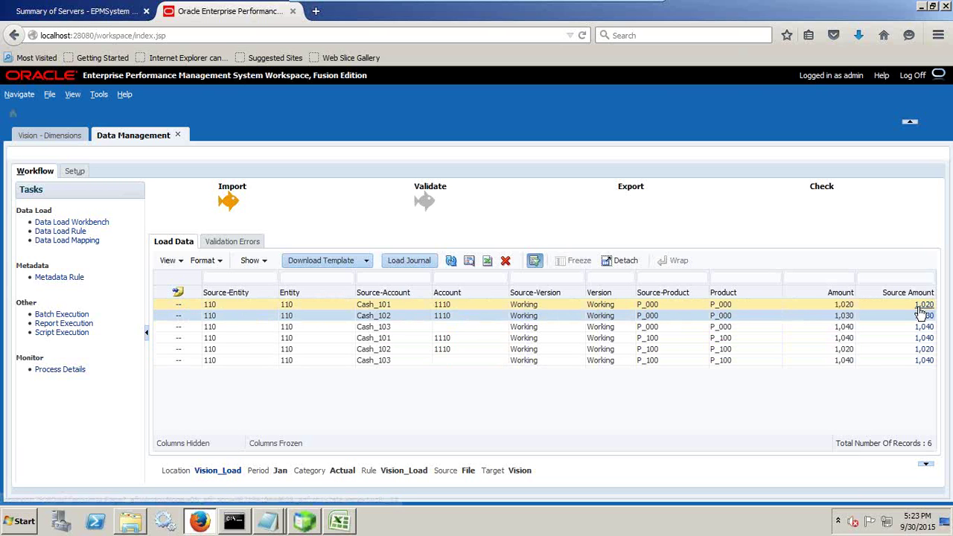
left_click(637, 331)
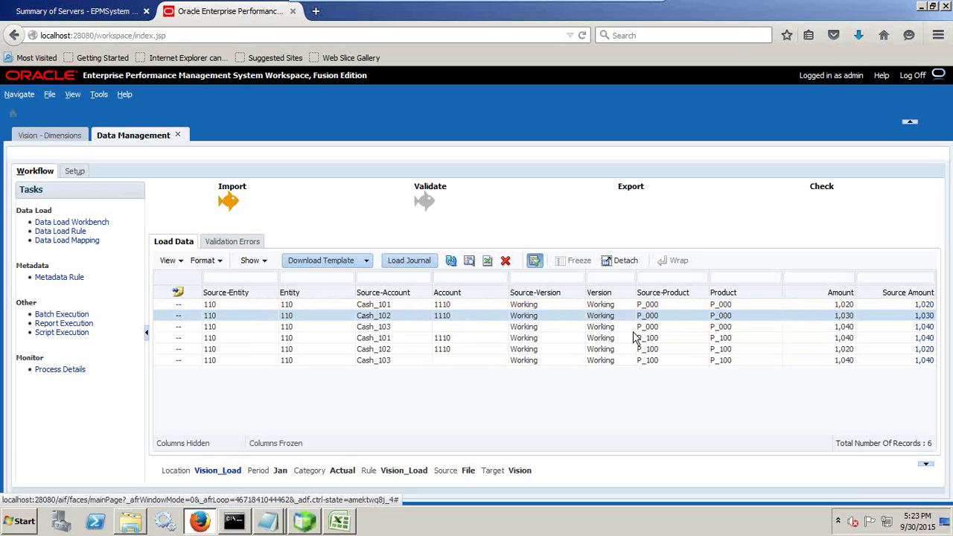
left_click(436, 358)
left_click(448, 331)
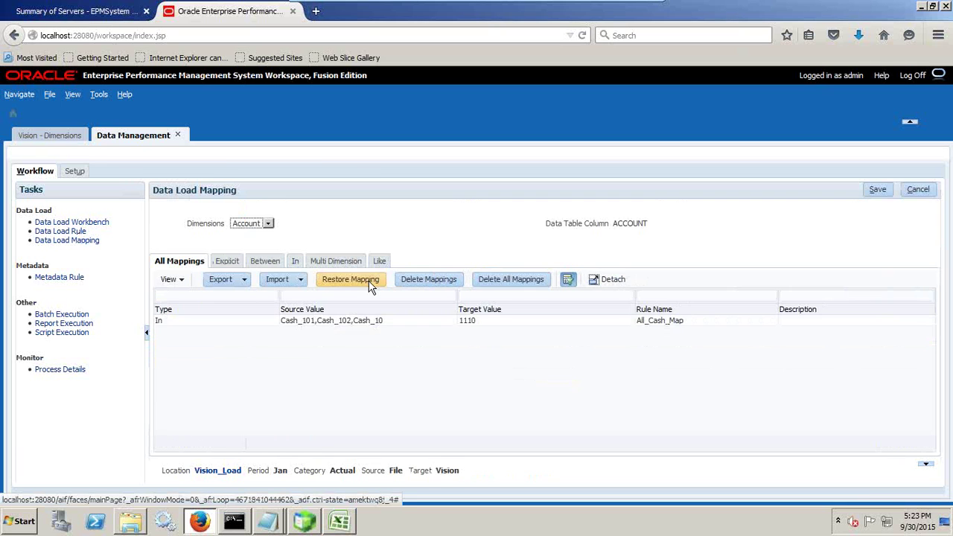
Step: Set the source value of the Account dimension's All_Cash_Map In mapping to Cash_101,Cash_102,Cash_103 and save the mapping
left_click(373, 320)
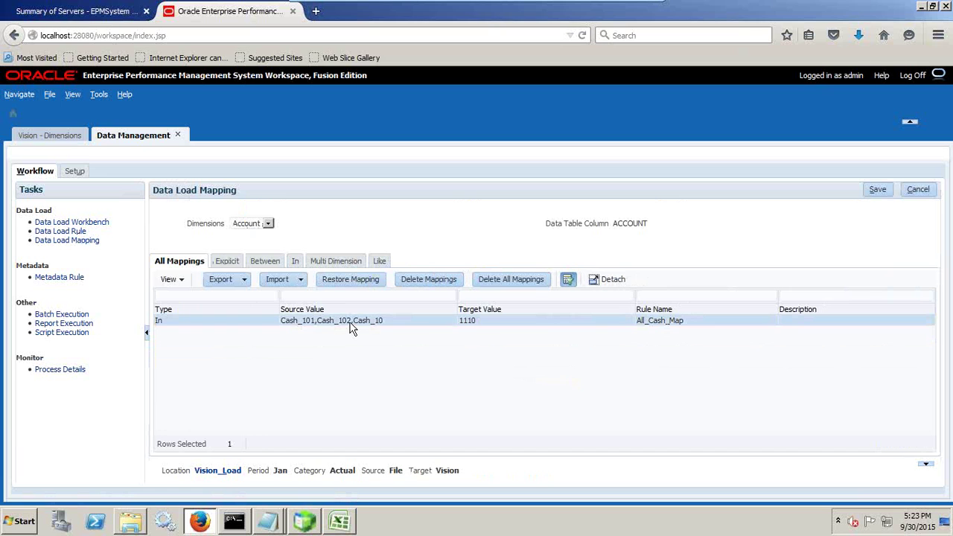
left_click(298, 260)
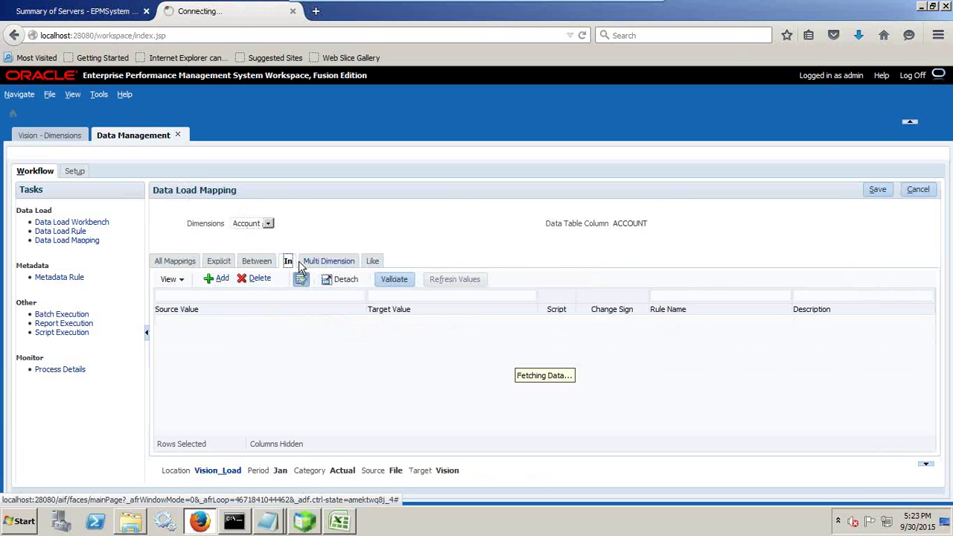
left_click(302, 322)
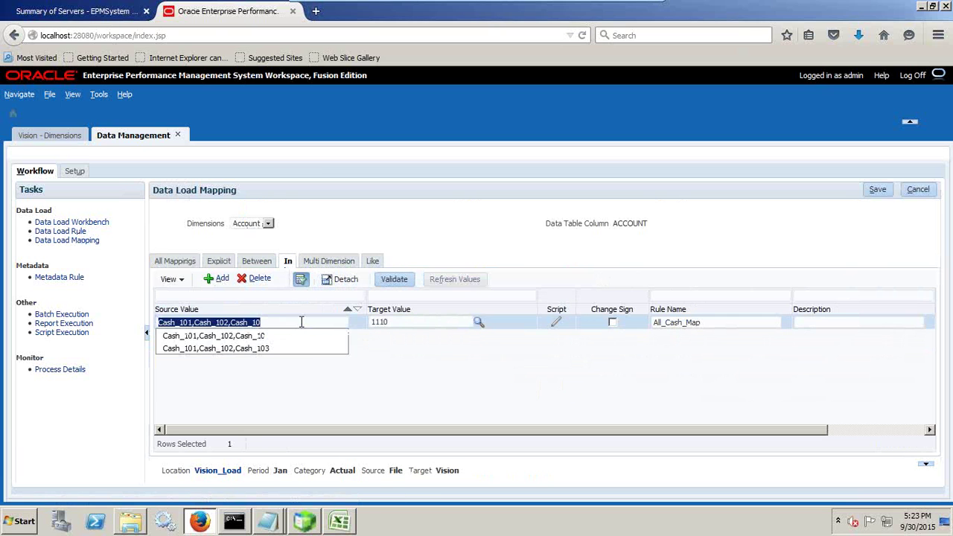
type("3")
key("Down")
key("Return")
left_click(878, 190)
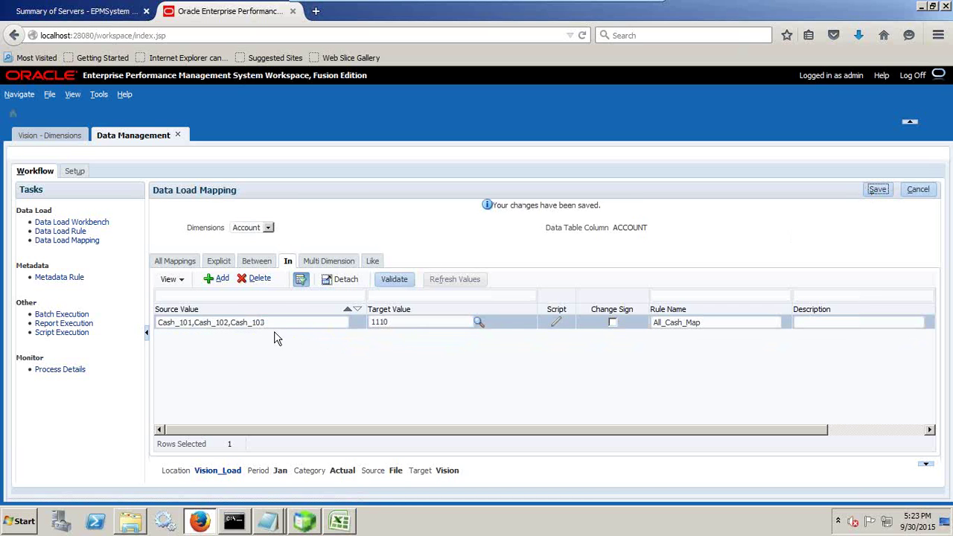
Step: Rerun the Vision_Load data load rule for Jan, importing from source in Replace mode and exporting to target with Store Data
left_click(79, 233)
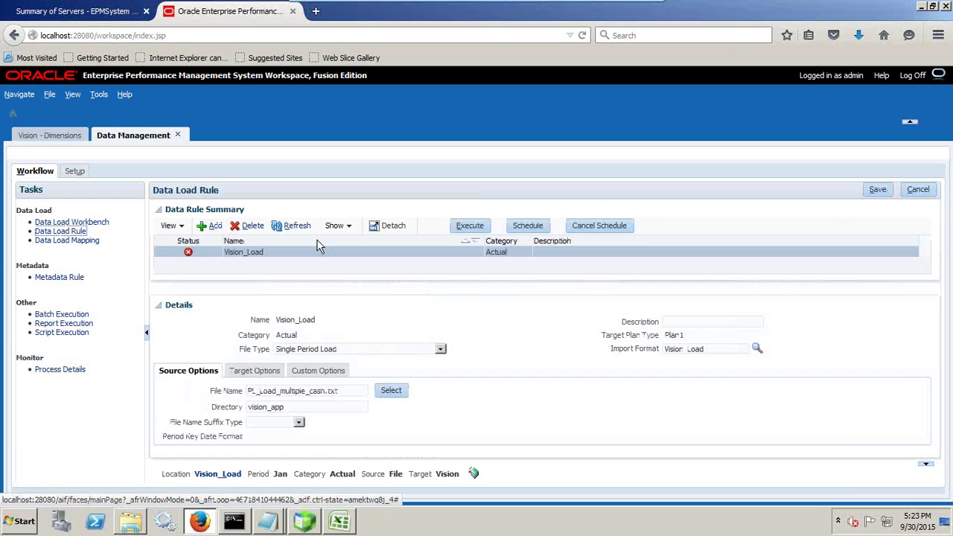
left_click(470, 226)
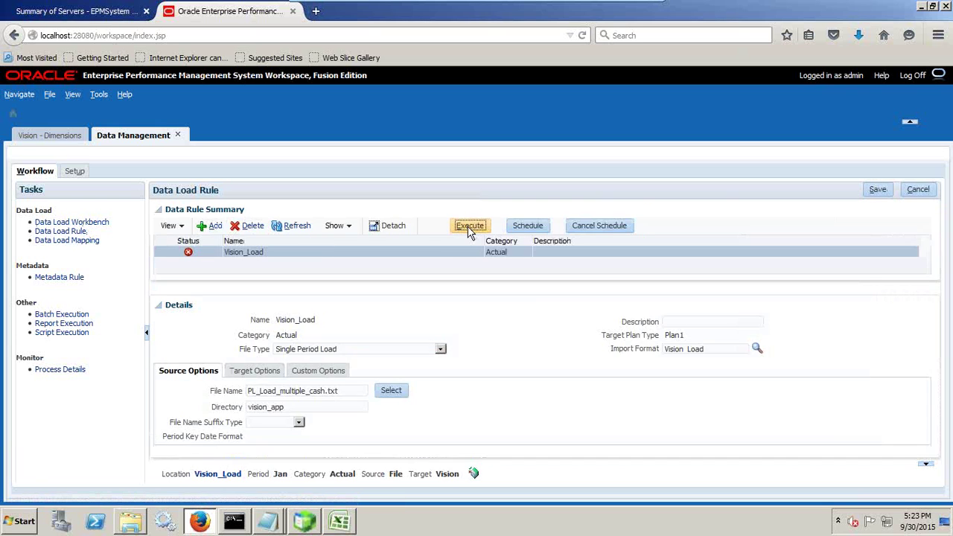
left_click(487, 244)
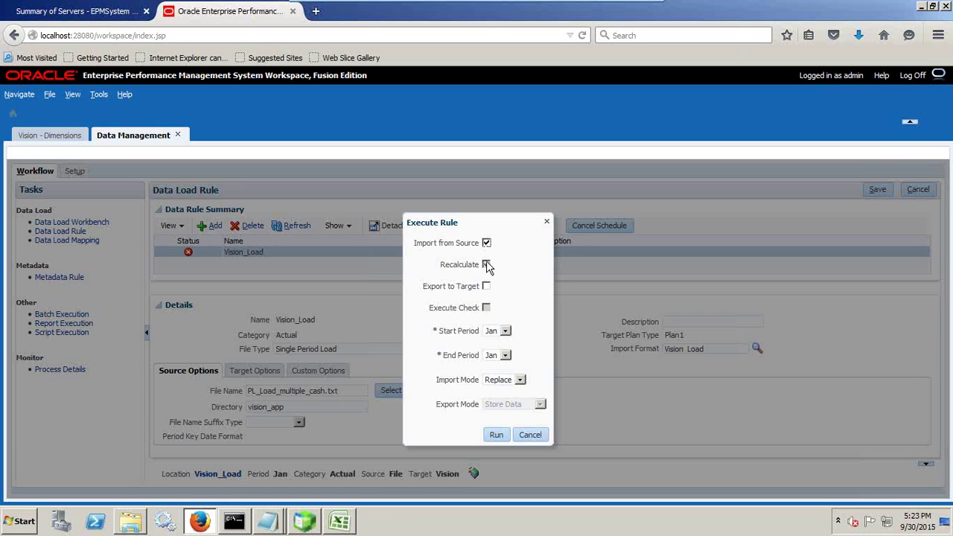
left_click(486, 287)
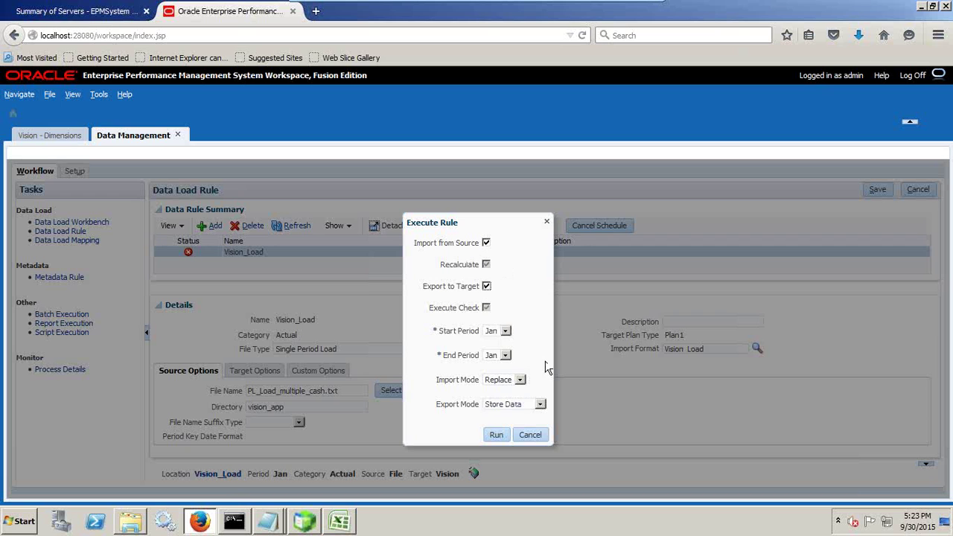
left_click(496, 434)
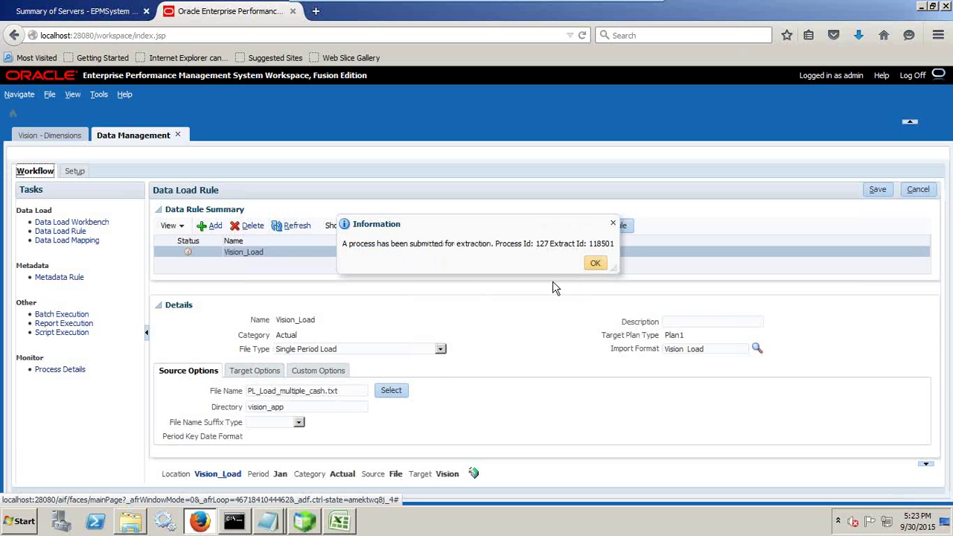
left_click(598, 264)
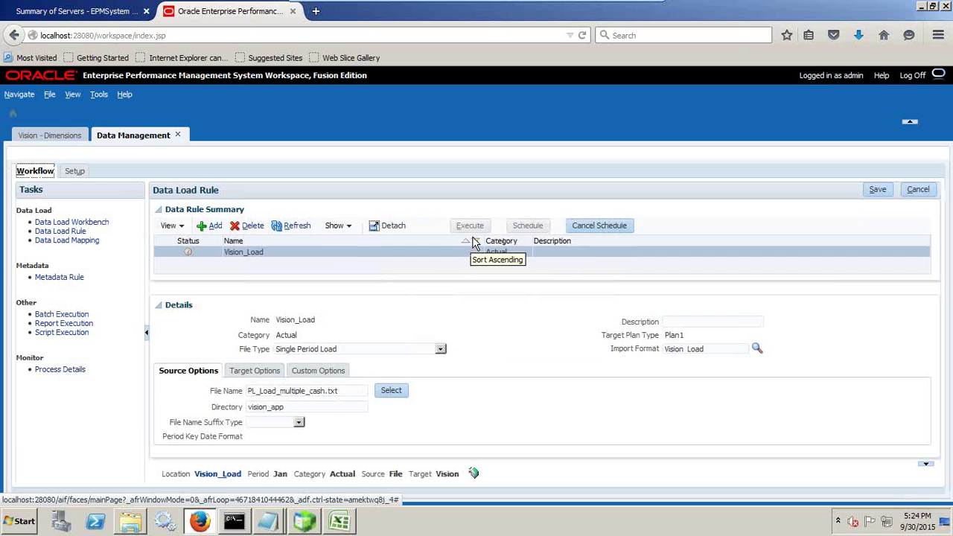
Step: Refresh the rule's status and check the load stages and mapped rows in the Data Load Workbench
left_click(301, 228)
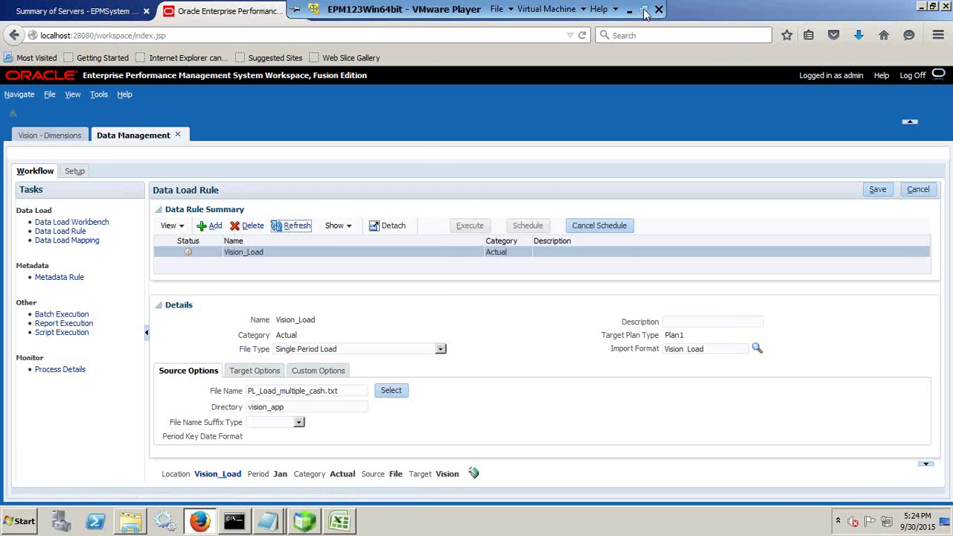
left_click(645, 10)
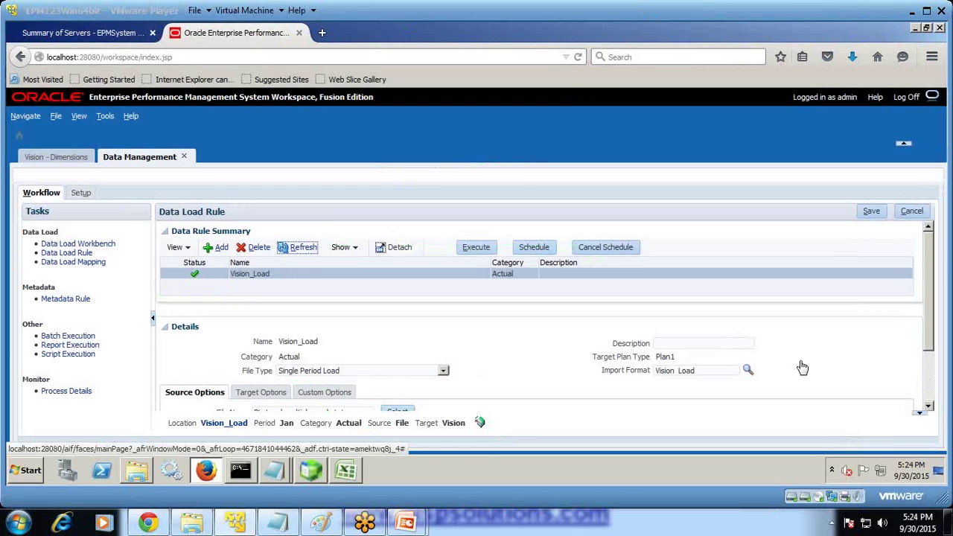
left_click(291, 248)
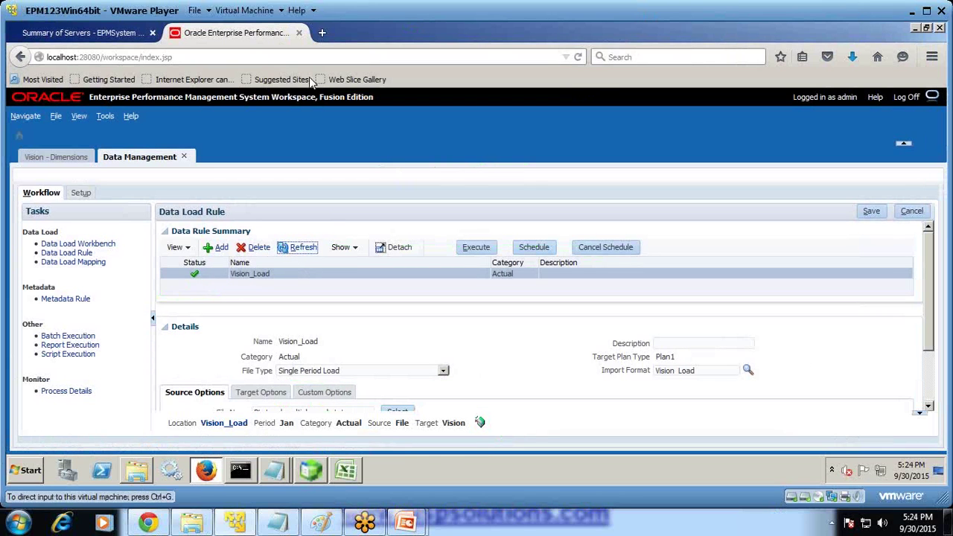
left_click(928, 12)
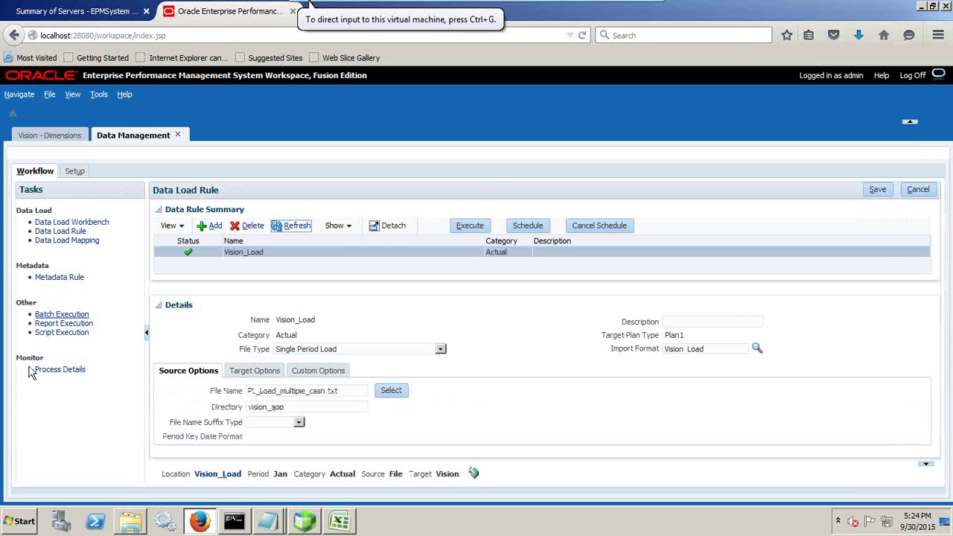
left_click(103, 224)
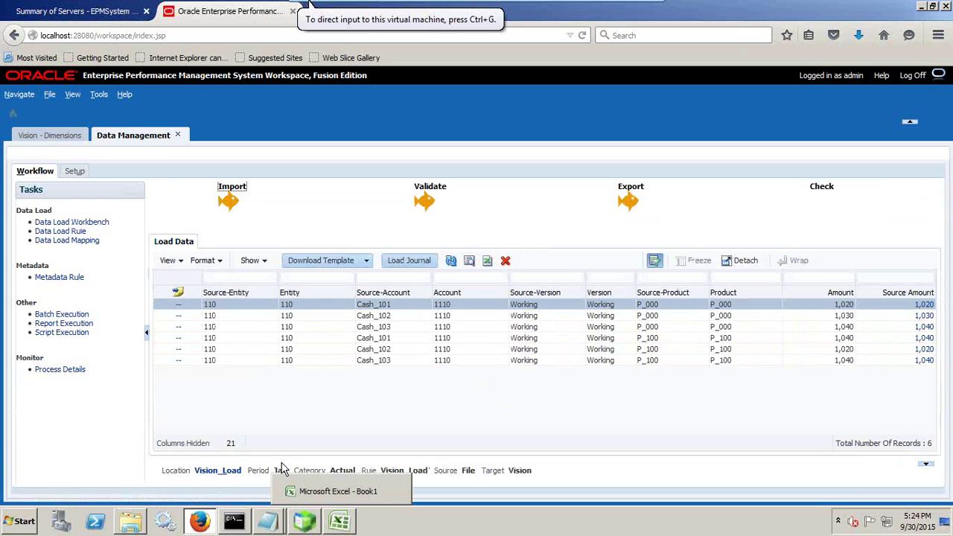
Step: Switch to Excel and start an ad hoc analysis on the Vision Plan1 cube in Sheet2
left_click(341, 525)
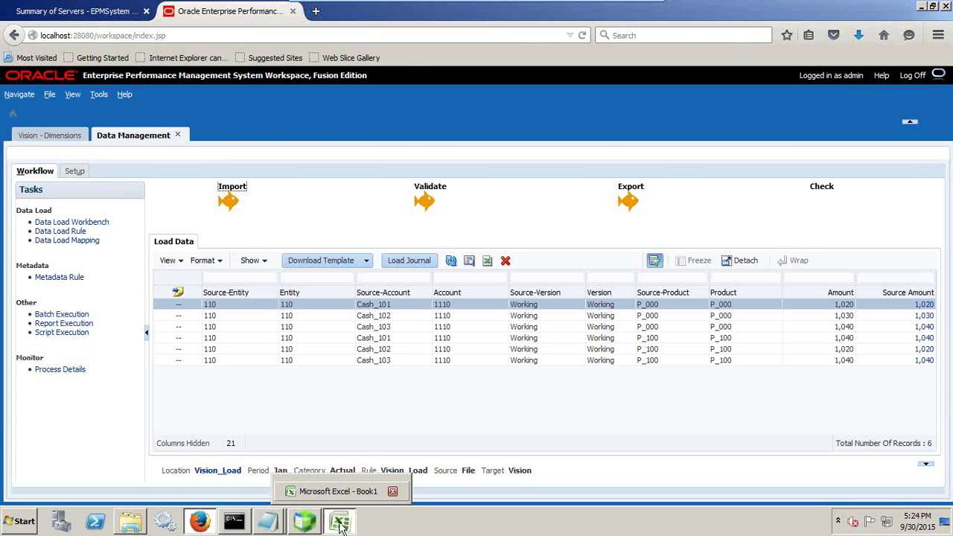
left_click(336, 309)
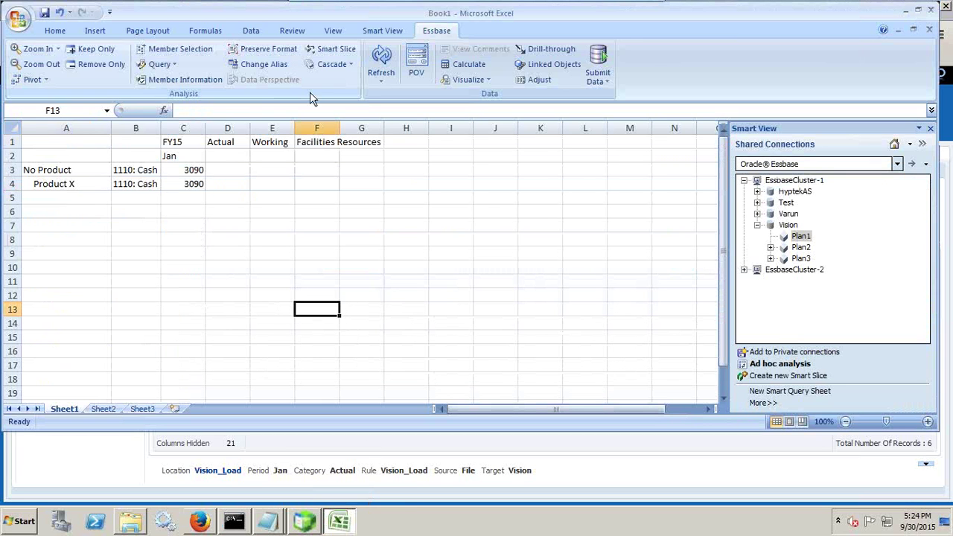
left_click(108, 411)
left_click(382, 31)
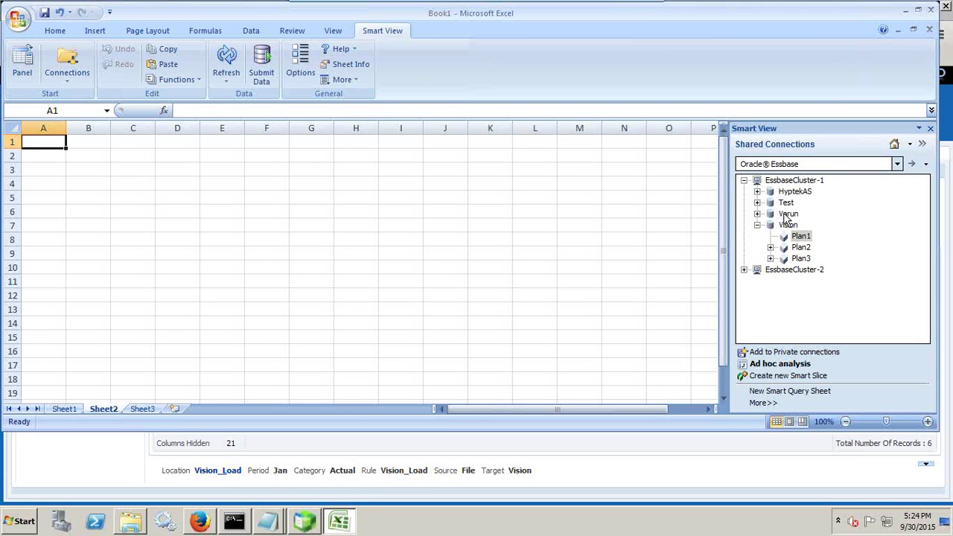
right_click(802, 237)
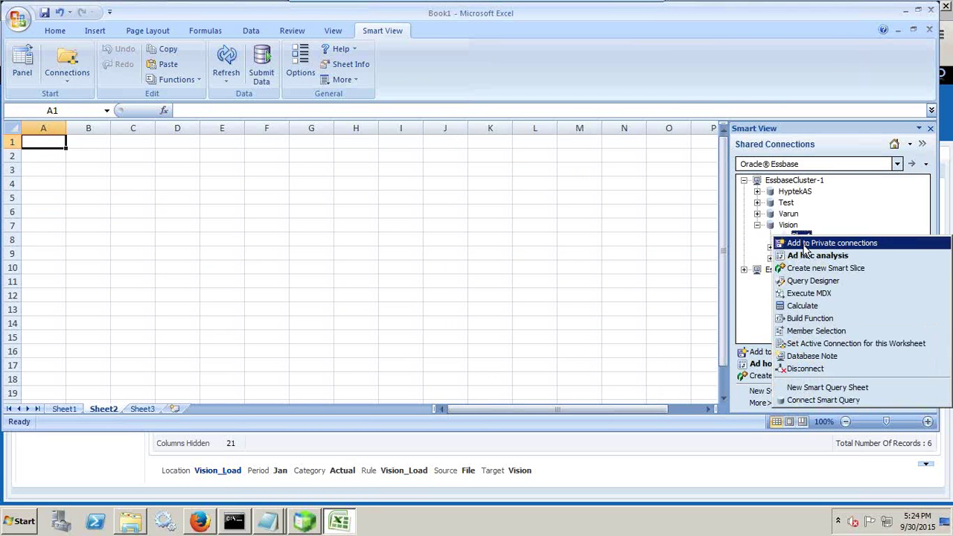
left_click(805, 257)
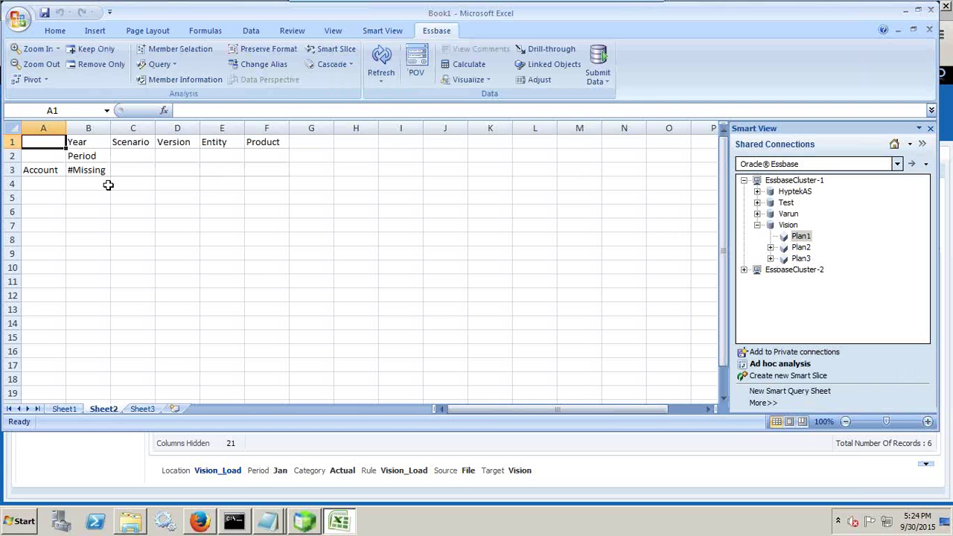
Step: Set the ad hoc grid's year to FY15, the scenario to Actual and the version to Working
left_click(55, 170)
left_click(86, 142)
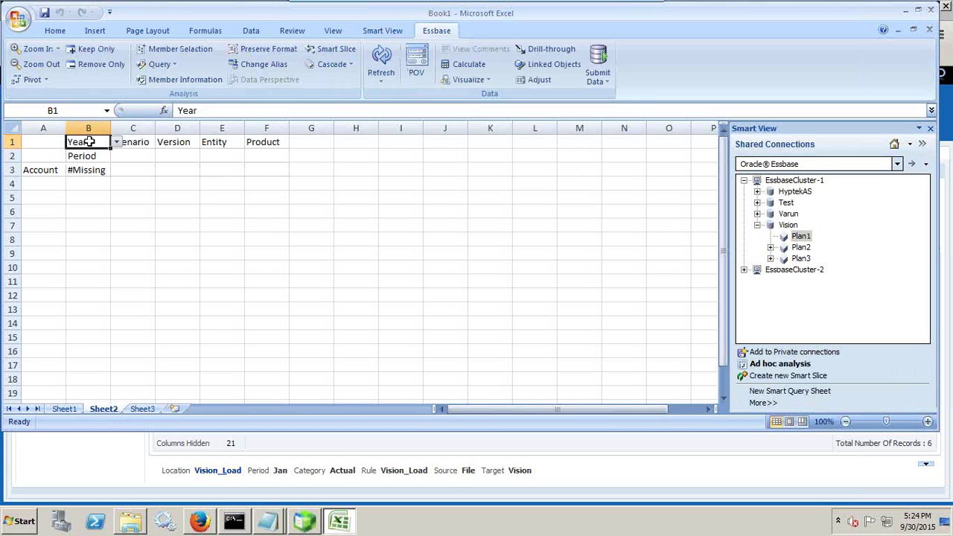
type("FY")
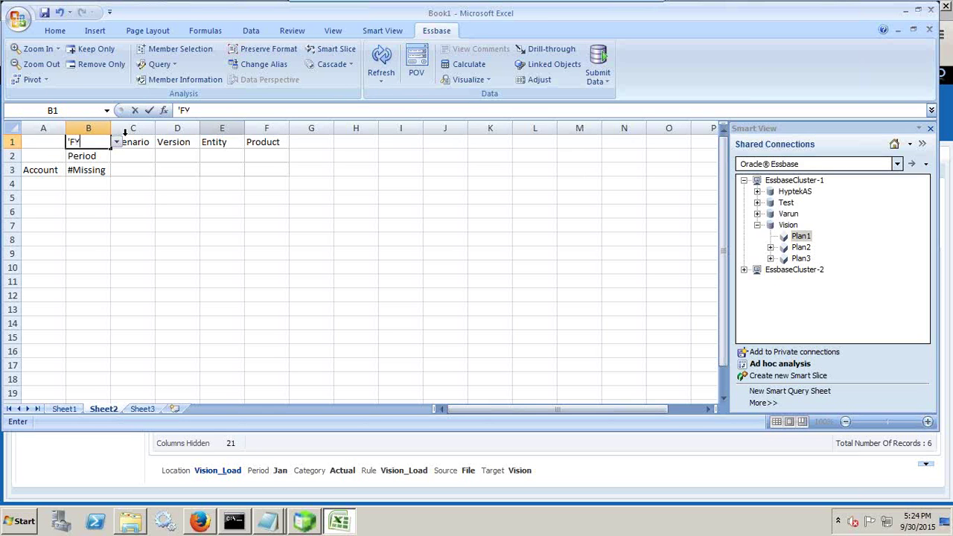
type("FY15")
key("Tab")
type("'")
type("Actual")
key("Return")
key("Up")
key("Right")
type("'Working")
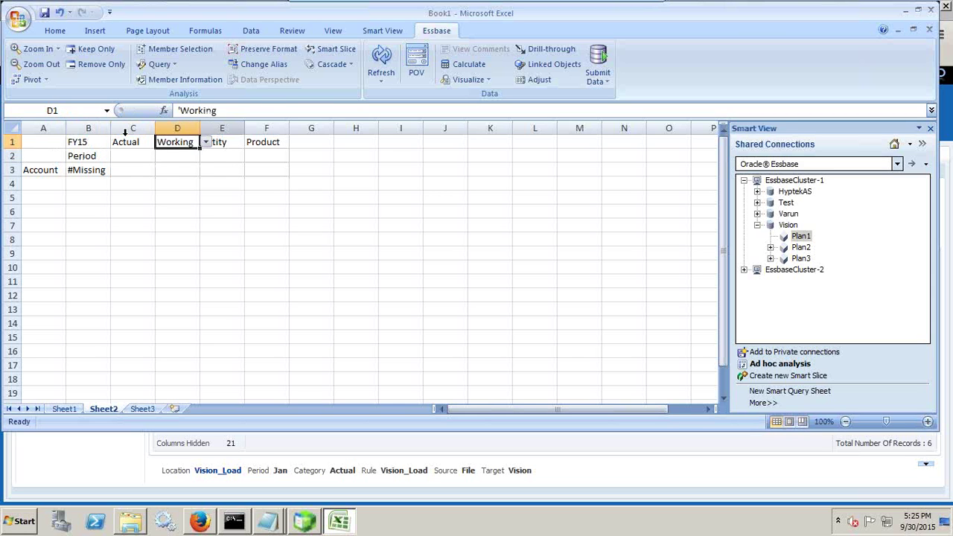
key("Tab")
Step: Set the grid's product to P_000 and the period to Jan, and refresh the data
key("Tab")
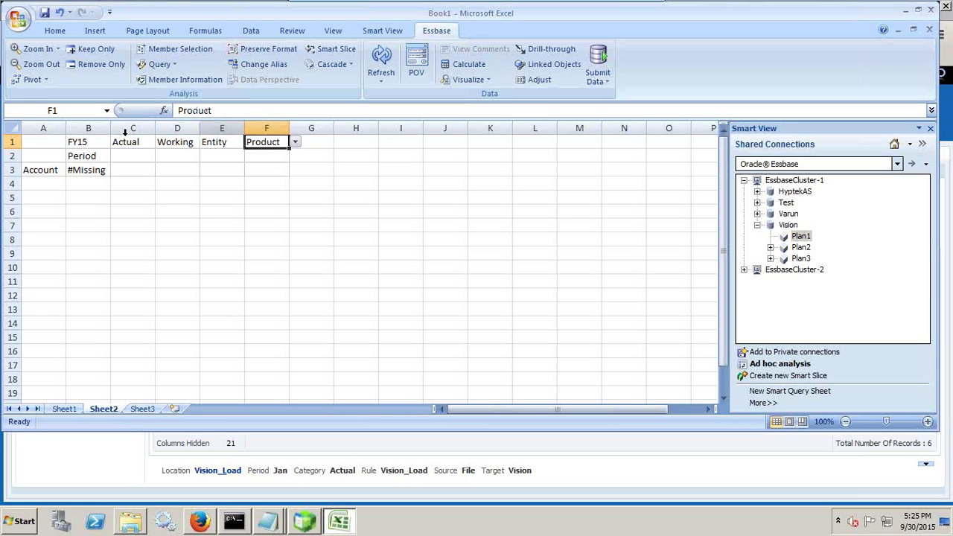
type("'")
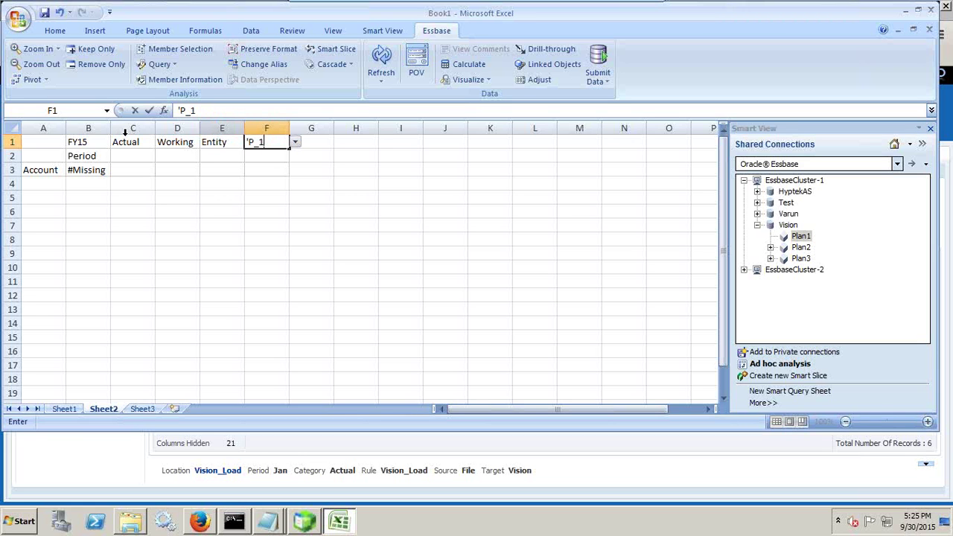
type("P_1")
key("BackSpace")
type("000")
key("Left")
key("Left")
key("Left")
key("Left")
key("Down")
type("'Jan")
key("Down")
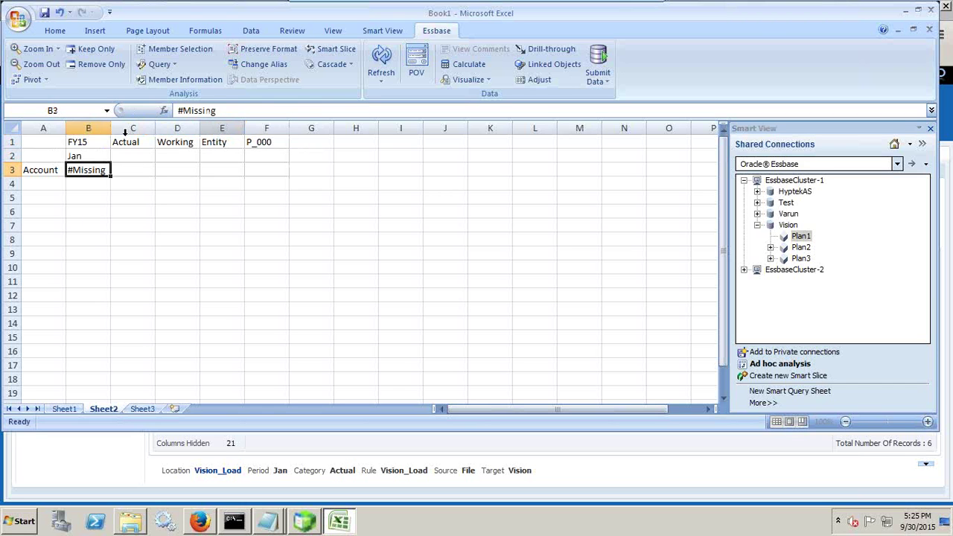
key("Left")
left_click(387, 66)
Step: Zoom in on the Account and All Accounts members and widen column A
double_click(51, 169)
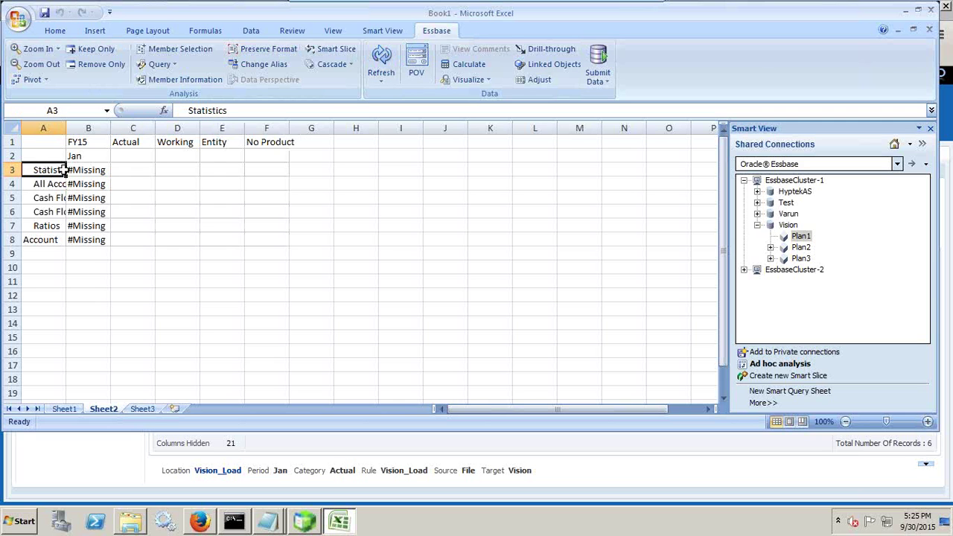
double_click(45, 184)
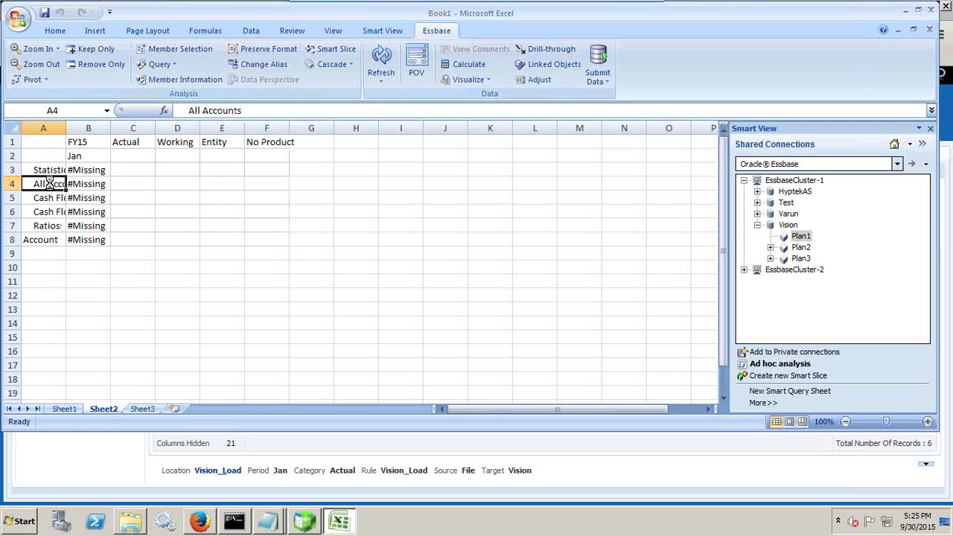
left_click_drag(70, 129, 102, 130)
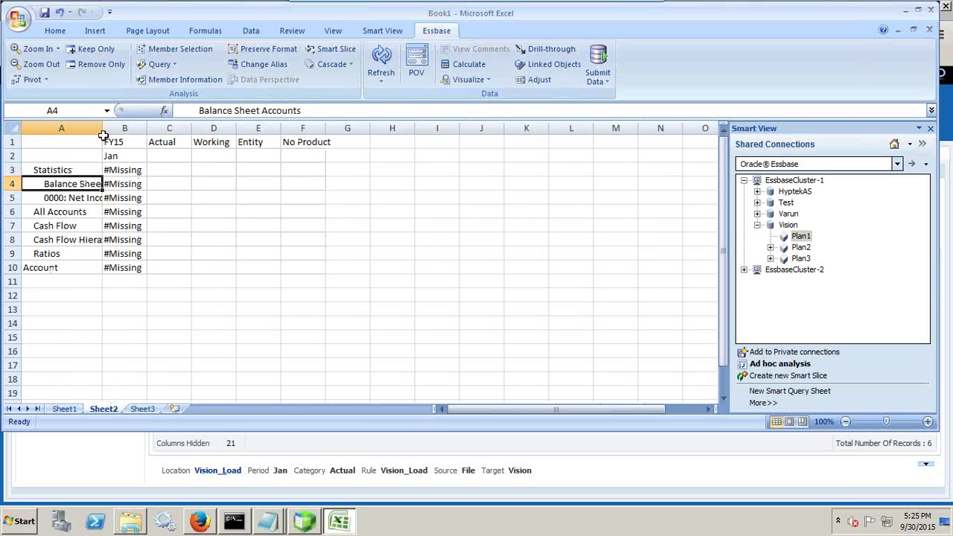
Step: Clear the account members and their data cells in the rows below Statistics
left_click_drag(74, 184, 72, 263)
key("Delete")
key("Right")
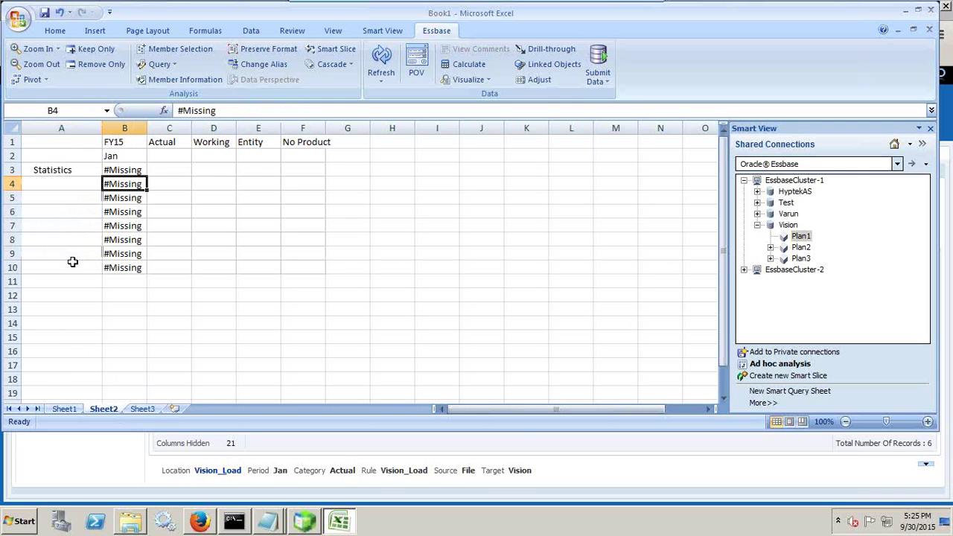
key("shift+Down")
key("shift+Down")
key("shift+Down")
key("shift+Down")
key("shift+Down")
key("shift+Down")
key("Delete")
Step: Set the remaining account row in A3 to 1110 and refresh the grid
key("Up")
key("Up")
key("Down")
key("Left")
type("'1")
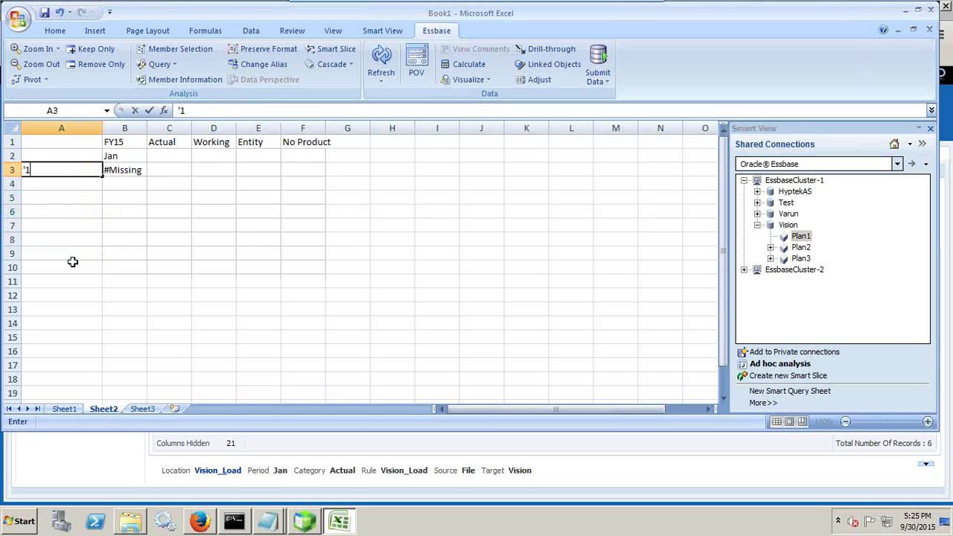
type("110")
key("Return")
left_click(380, 63)
Step: Pivot the No Product member from the header into the rows and widen column B to fit the account name
double_click(309, 142)
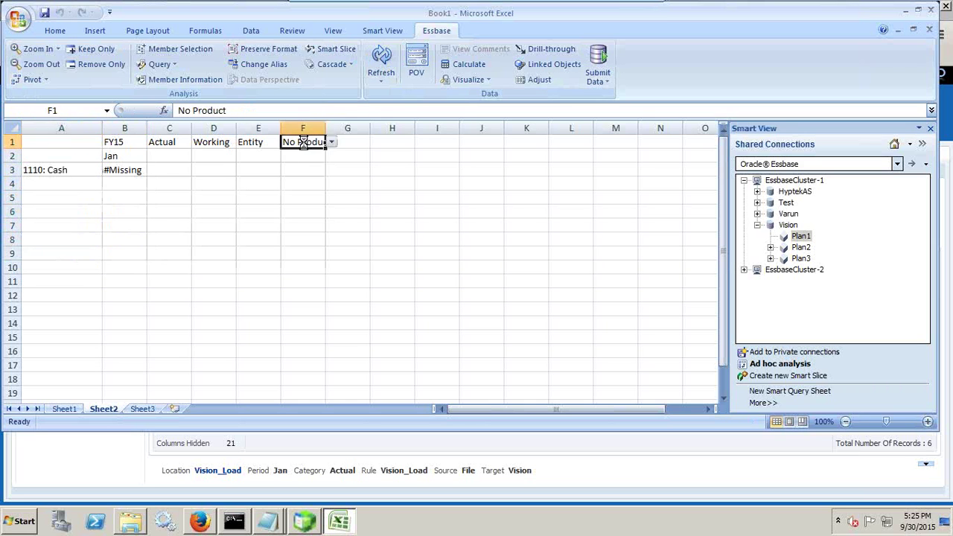
left_click(72, 171)
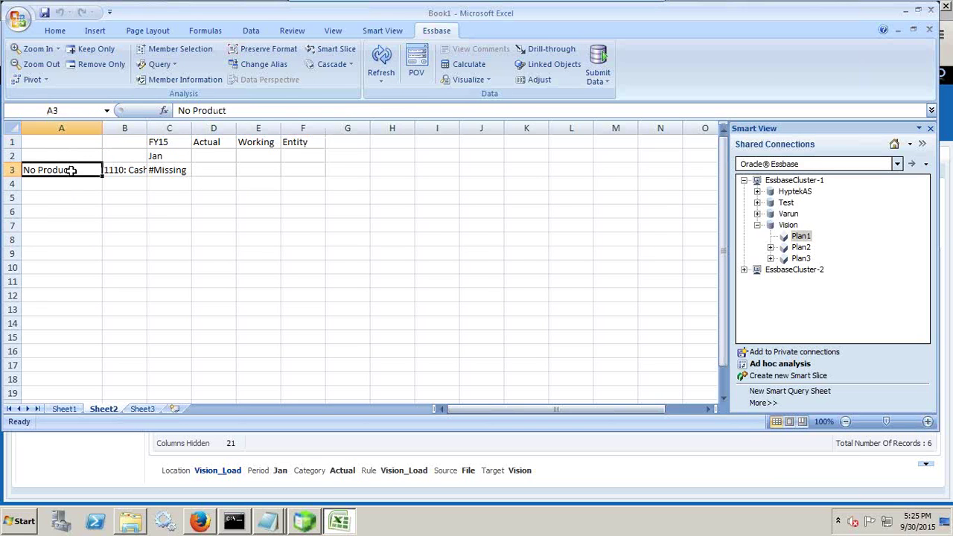
double_click(144, 122)
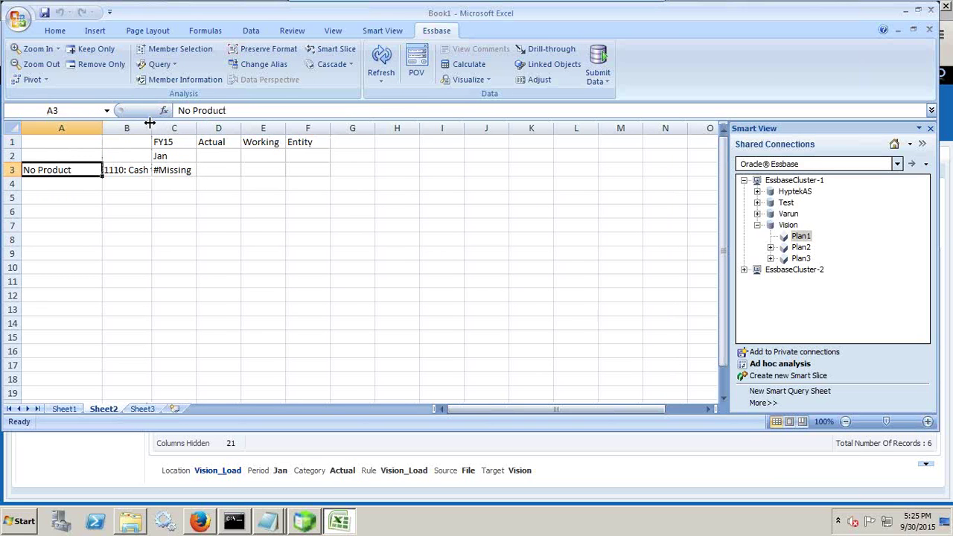
Step: Set the grid's entity to 110 and refresh the data
left_click(327, 143)
left_click(270, 522)
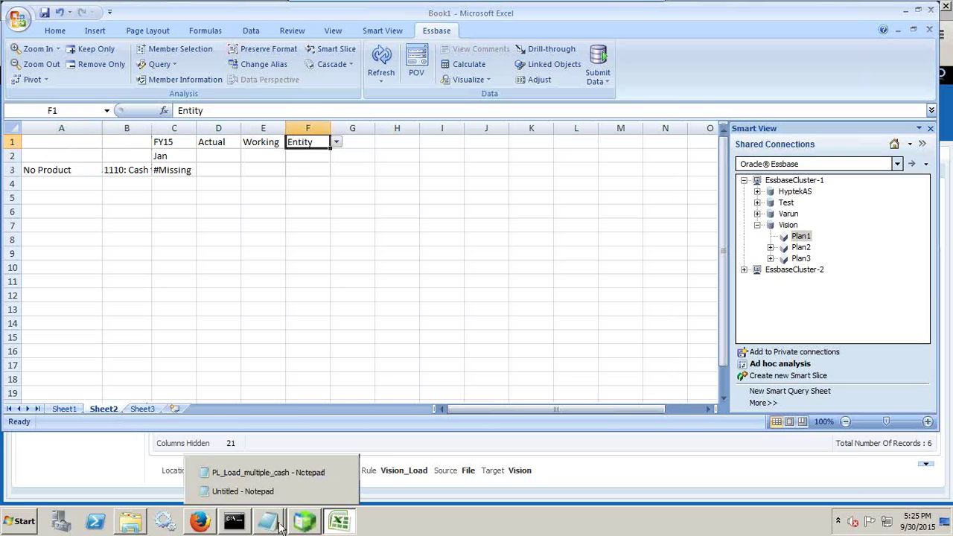
left_click(297, 419)
type("'11")
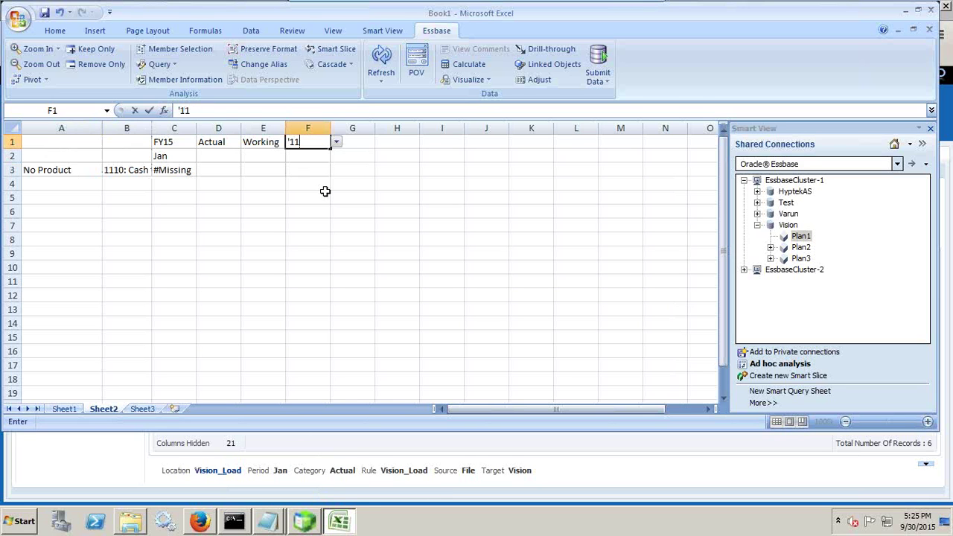
type("0")
key("Return")
left_click(381, 59)
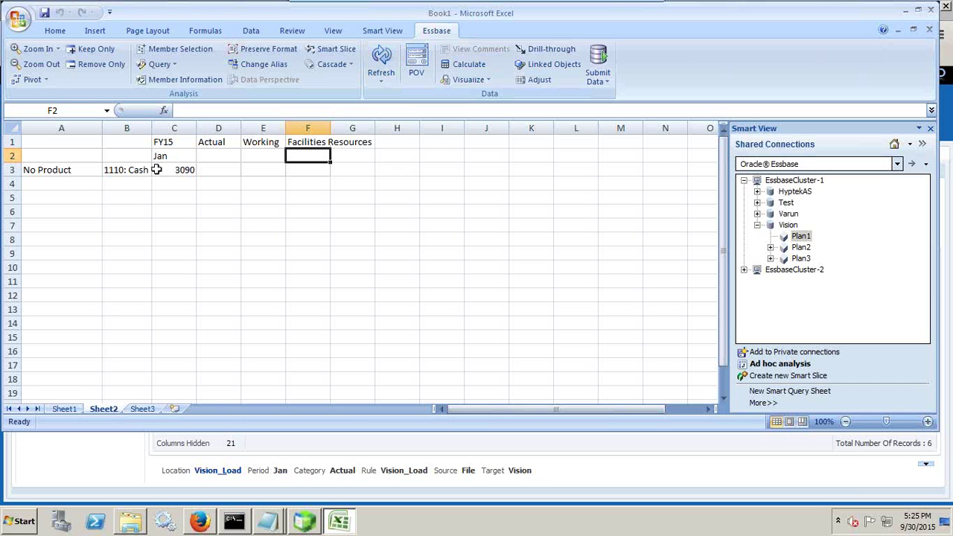
Step: Add a second row for product P_100 with the copied 1110: Cash account, and refresh the grid
left_click(54, 181)
type("'")
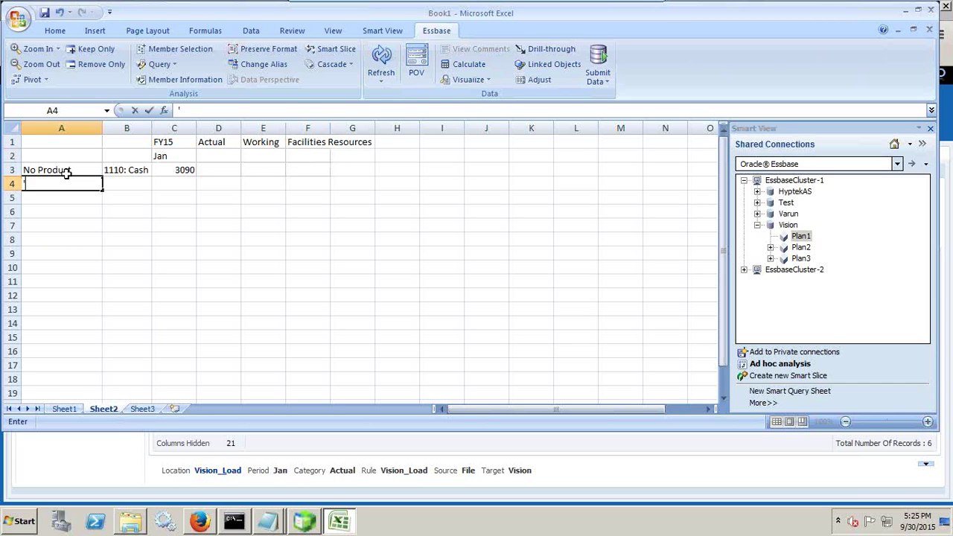
type("P_100")
key("Return")
key("Up")
key("Up")
key("Right")
key("ctrl+c")
key("Down")
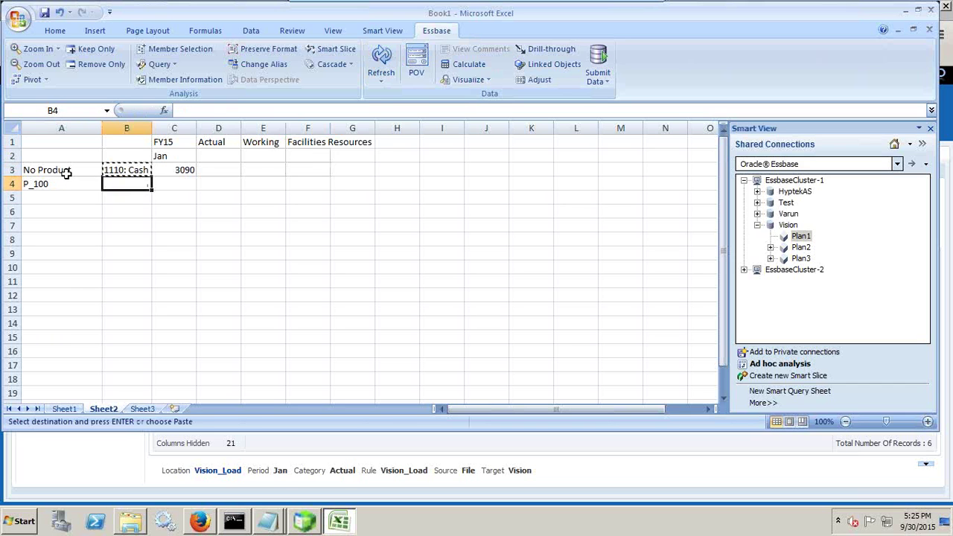
key("ctrl+v")
left_click(380, 78)
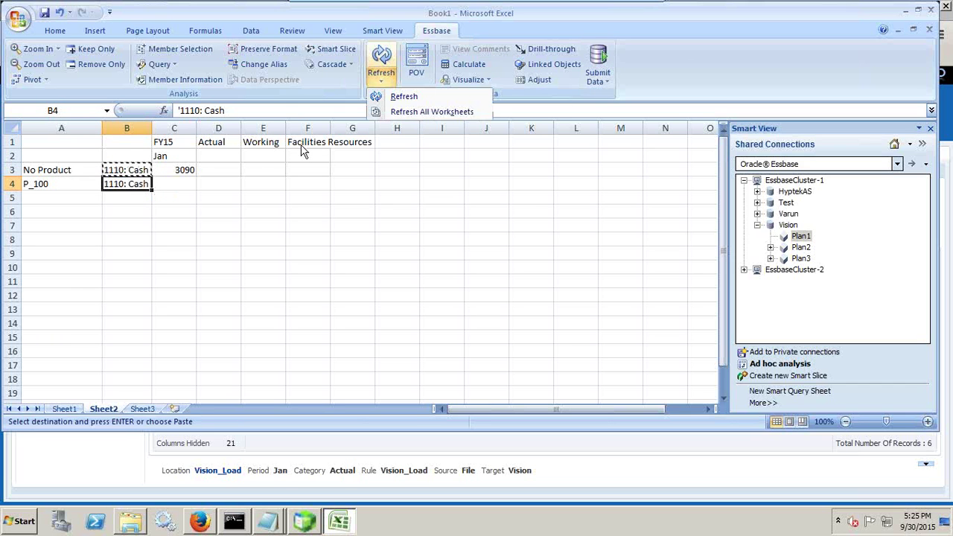
left_click(379, 69)
Step: Compare the cash values of both products in the grid with the source amounts in the PL_Load_multiple_cash text file
left_click(123, 223)
left_click(184, 184)
left_click(188, 171)
left_click(274, 526)
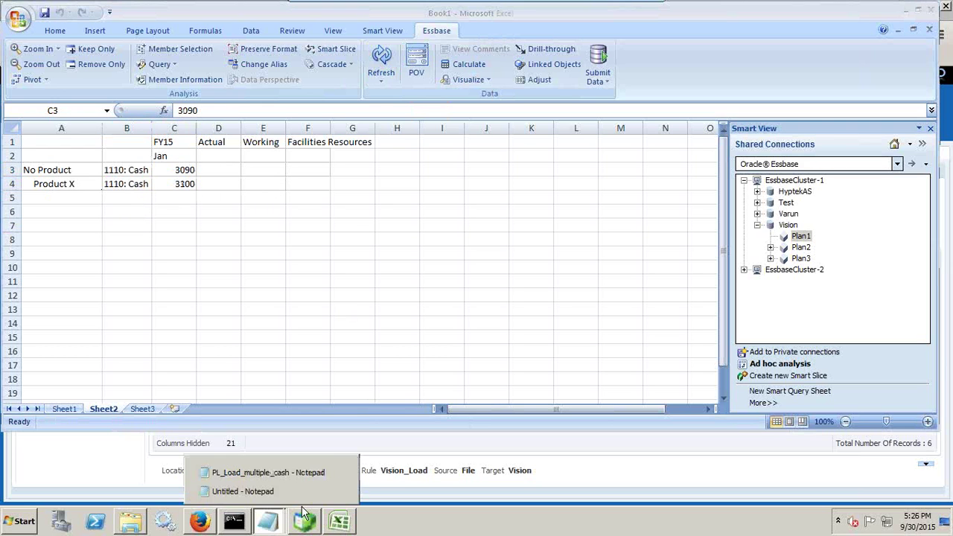
left_click(321, 471)
left_click_drag(568, 154, 601, 169)
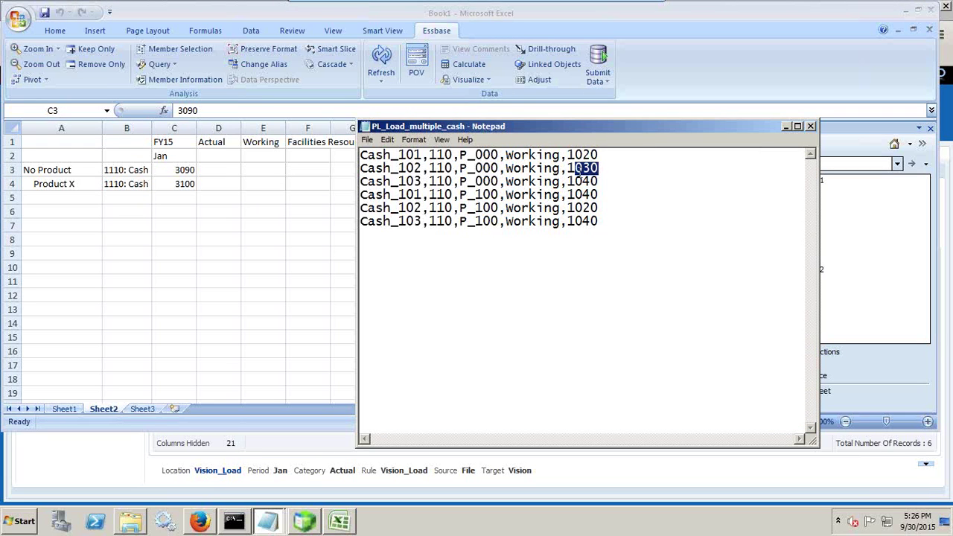
left_click(585, 181)
left_click_drag(565, 225, 292, 196)
left_click(672, 223)
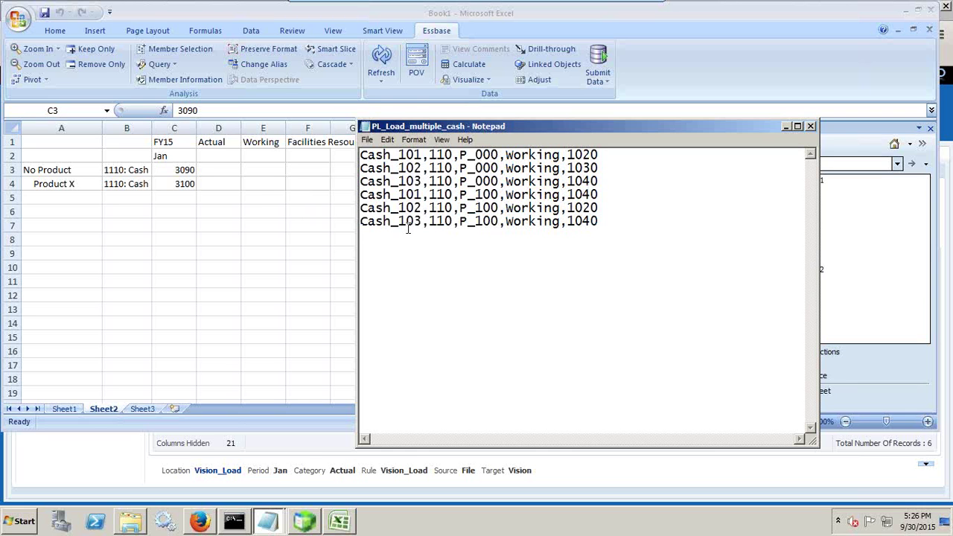